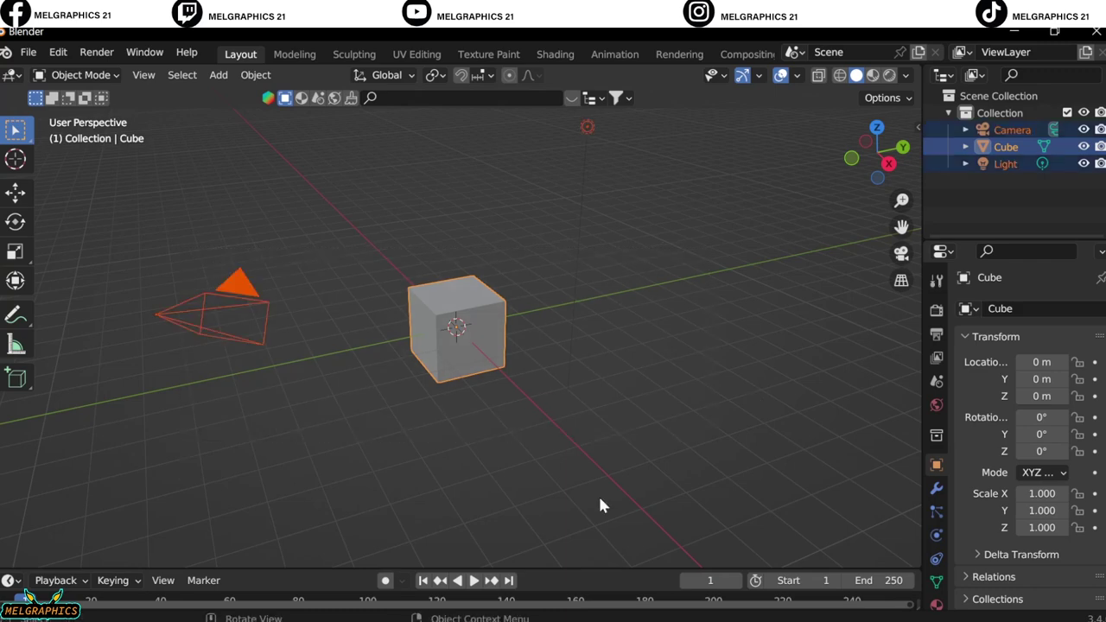
Step: Clear the default scene and add a torus
key("Delete")
key("KP_1")
key("shift+a")
left_click(691, 385)
Step: Rotate the torus 90° on X so it stands upright, and thicken it to Z scale 1.36
key("n")
left_click_drag(803, 232, 812, 233)
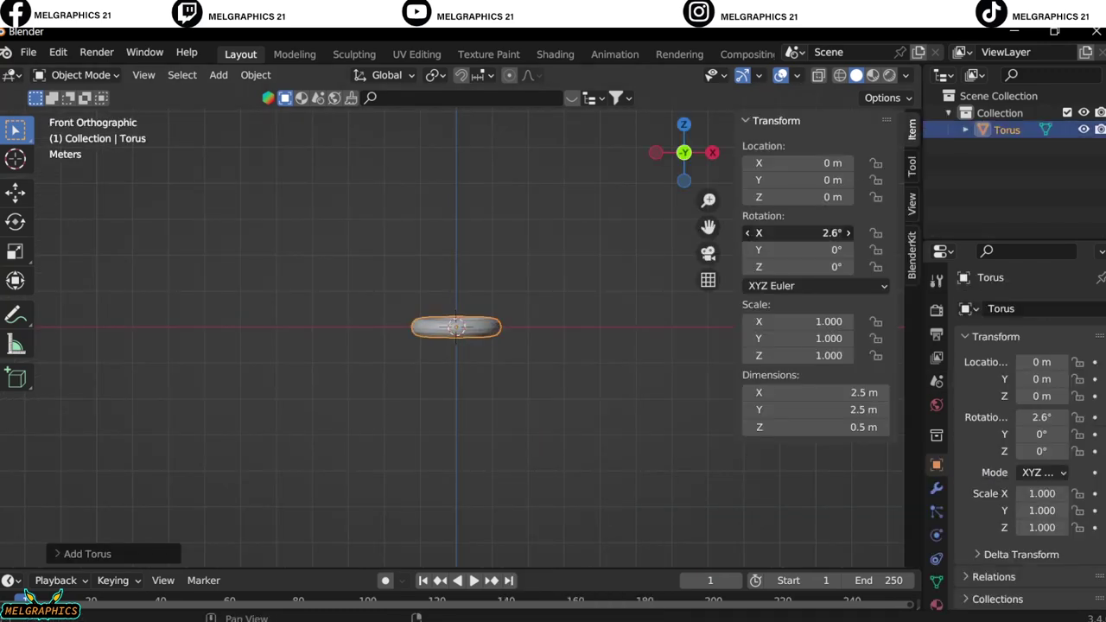
key("Return")
scroll(562, 323, "up", 5)
left_click(937, 536)
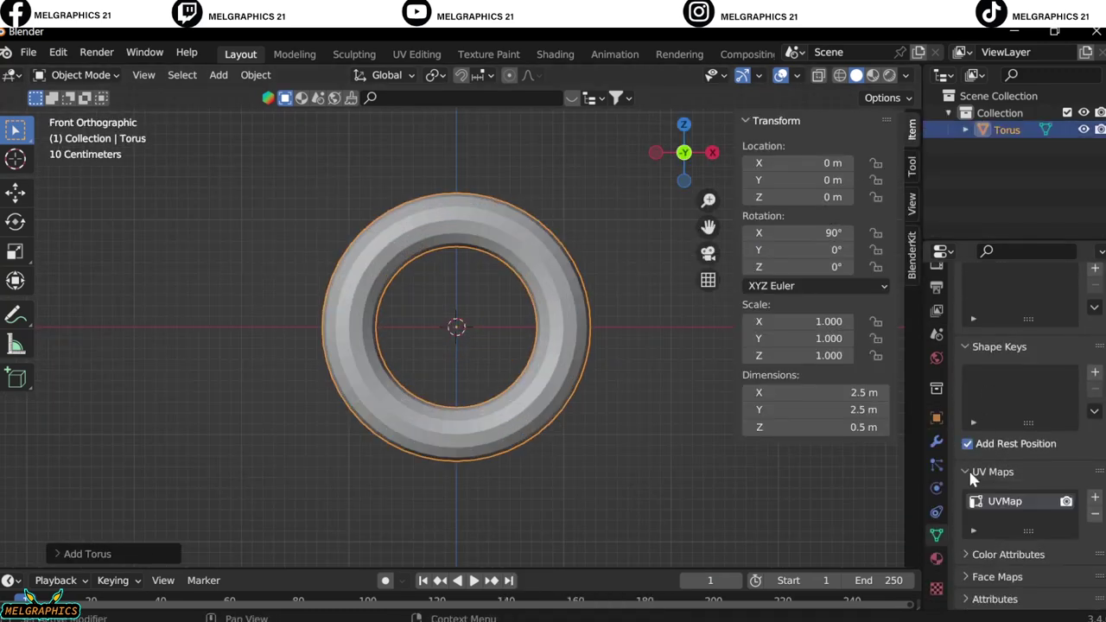
left_click(972, 474)
key("KP_3")
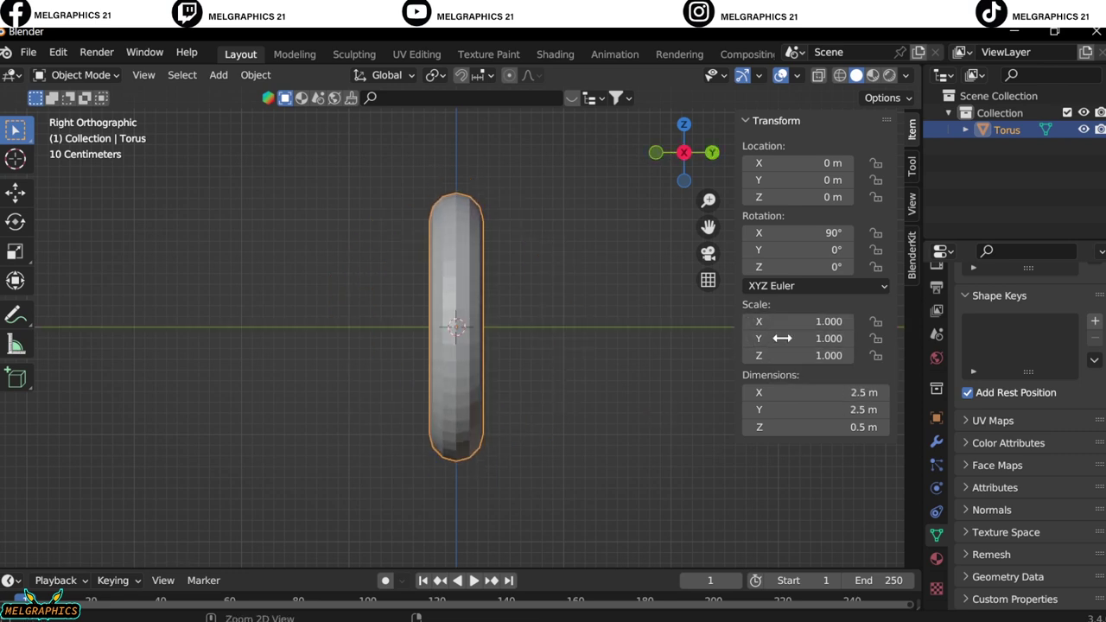
left_click_drag(803, 355, 834, 355)
key("KP_1")
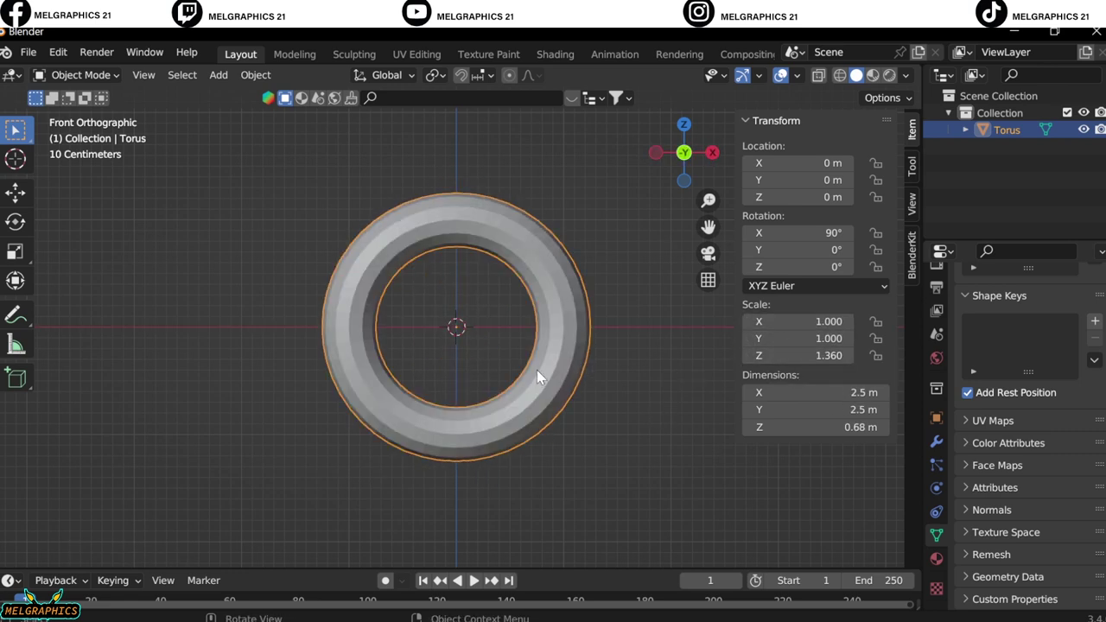
Step: Apply Shade Smooth to the torus
left_click(936, 441)
left_click(936, 418)
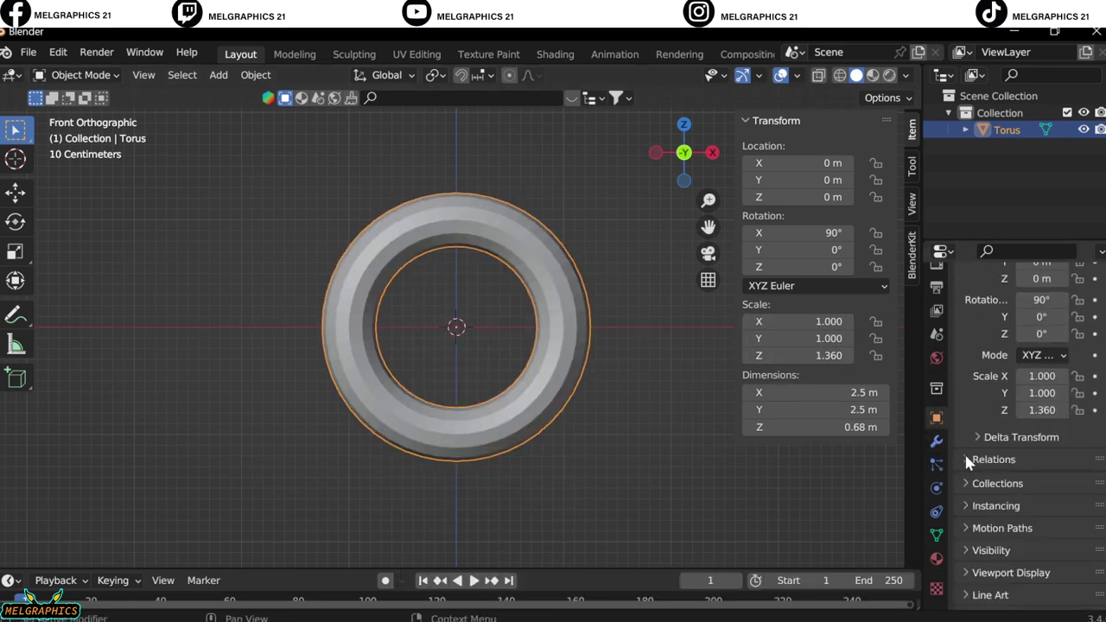
left_click(966, 451)
scroll(966, 451, "down", 2)
left_click(972, 388)
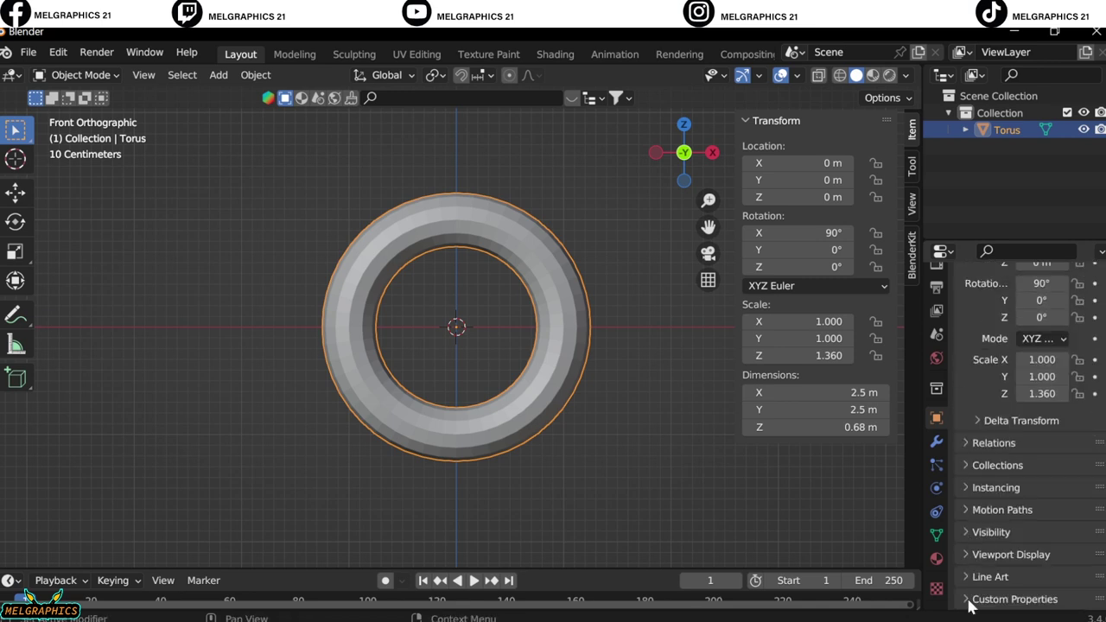
scroll(972, 484, "up", 5)
right_click(579, 294)
left_click(581, 293)
middle_click_drag(581, 293, 389, 415)
key("KP_1")
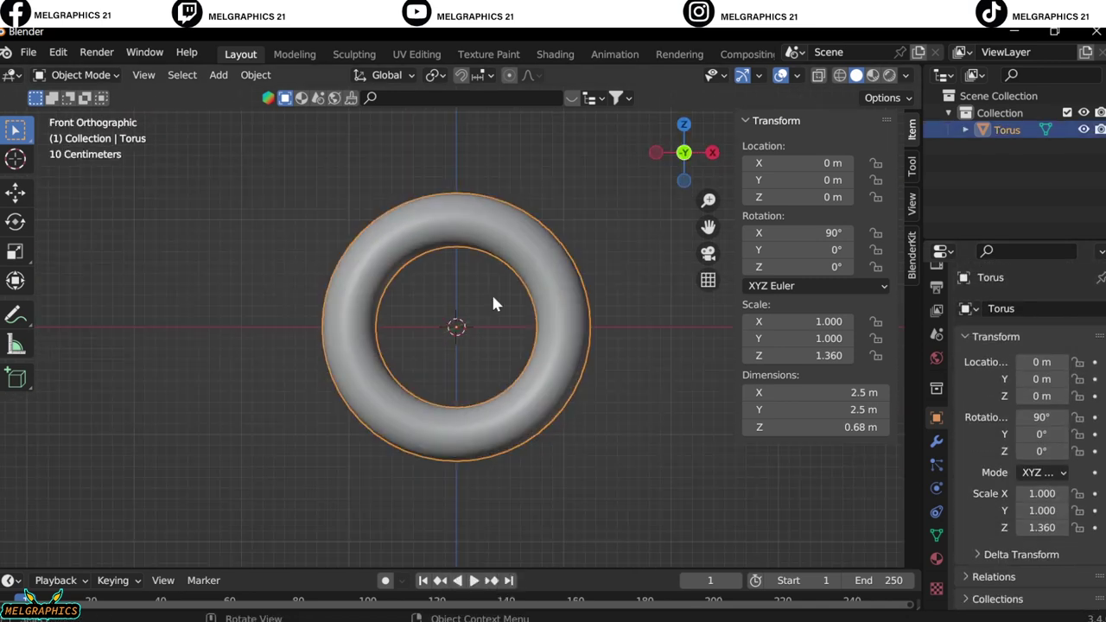
Step: Raise the torus along Z above the origin and scale it down to 0.759
key("g")
key("z")
left_click(583, 298)
key("s")
left_click(566, 281)
middle_click_drag(566, 282, 611, 360, "shift")
left_click(612, 359)
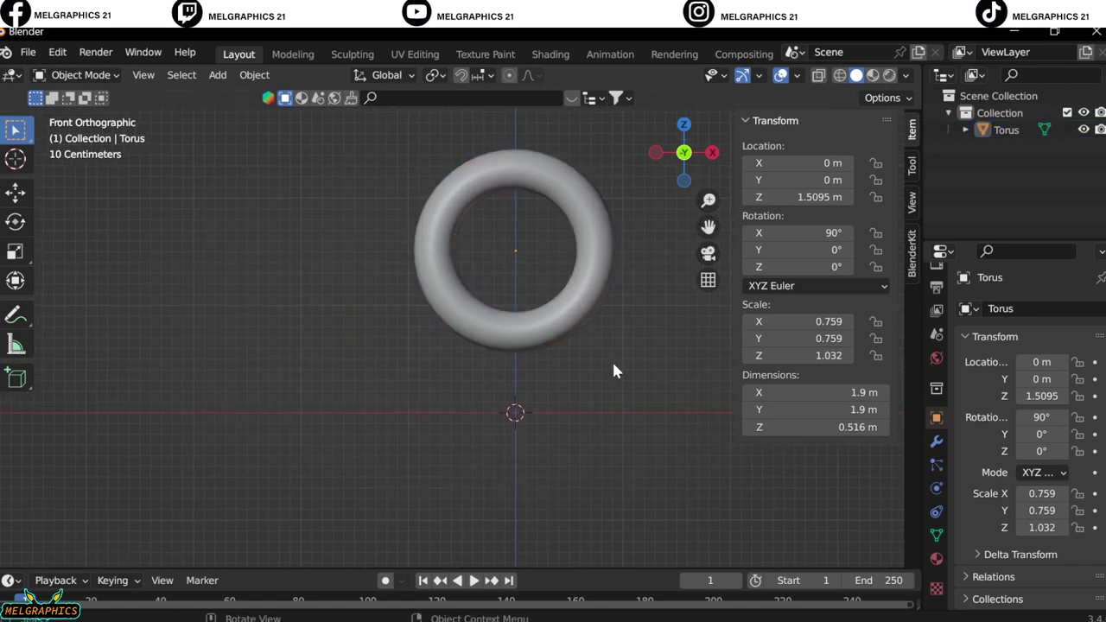
key("shift+a")
Step: Add a cylinder, narrow it on X and Y, and move it right of centre
left_click(478, 314)
left_click_drag(816, 321, 760, 321)
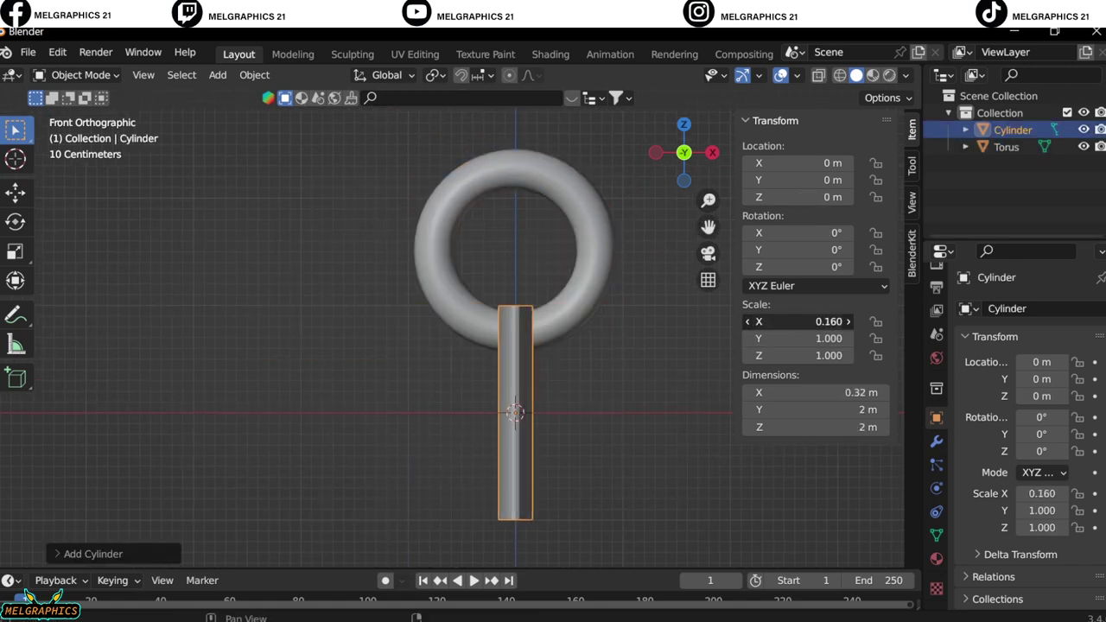
key("Return")
middle_click_drag(673, 406, 493, 414)
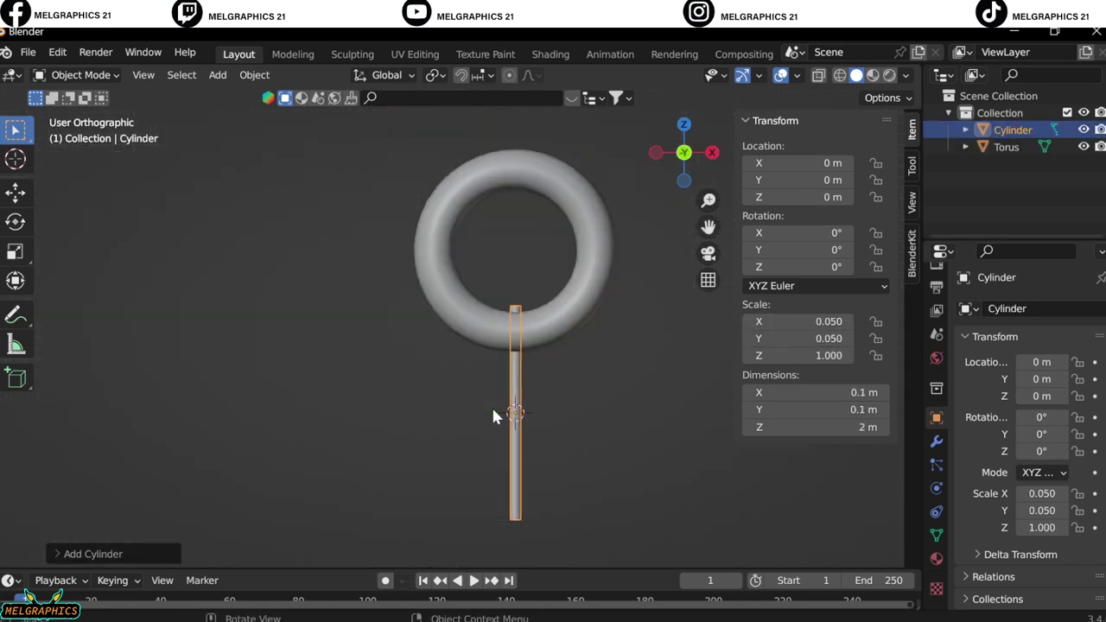
key("KP_1")
key("g")
key("x")
left_click(619, 511)
Step: Undo an over-shrunk resize and set the cylinder's Z scale to 0.550
key("s")
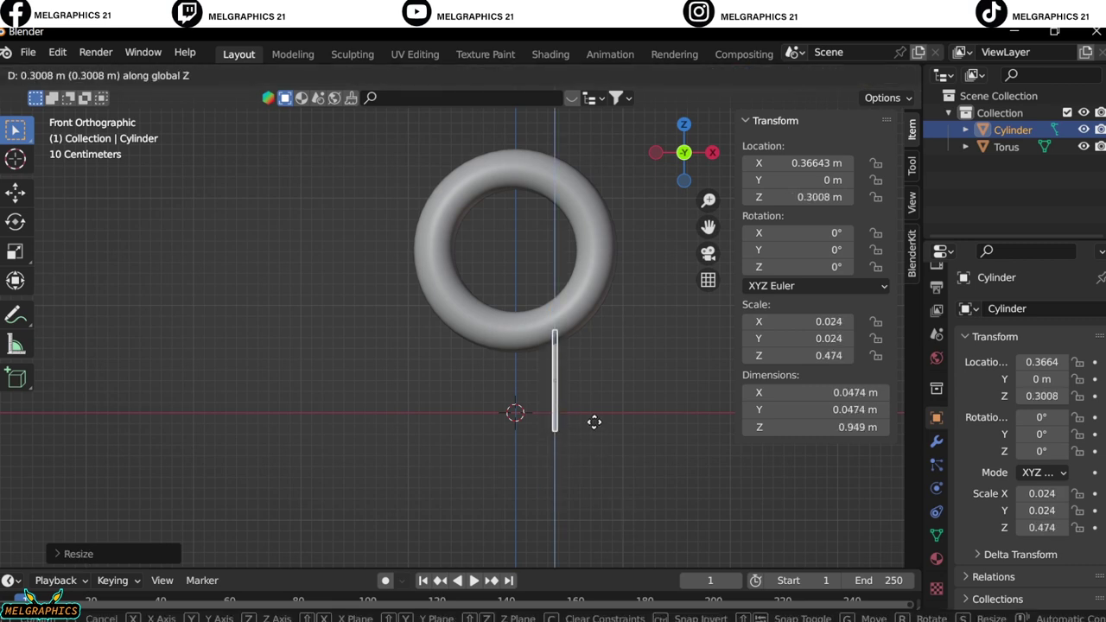
left_click(593, 422)
key("s")
left_click(603, 445)
key("x")
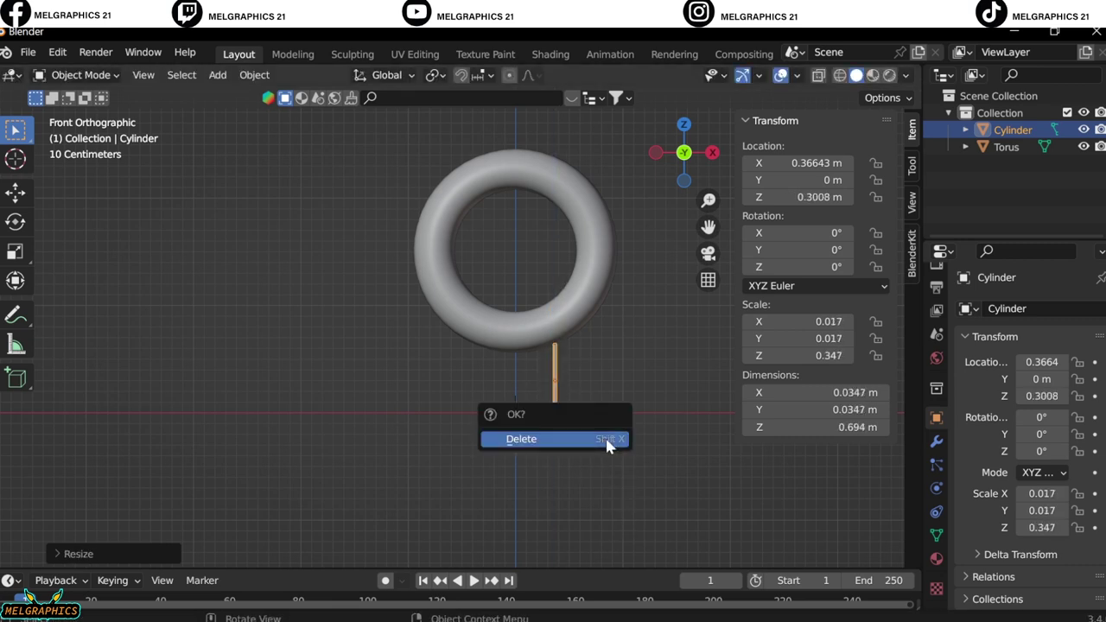
key("ctrl+z")
key("ctrl+z")
key("ctrl+z")
left_click_drag(817, 355, 777, 355)
Step: Shorten the cylinder on Z and tuck its top under the torus at Z 0.4867
key("g")
key("z")
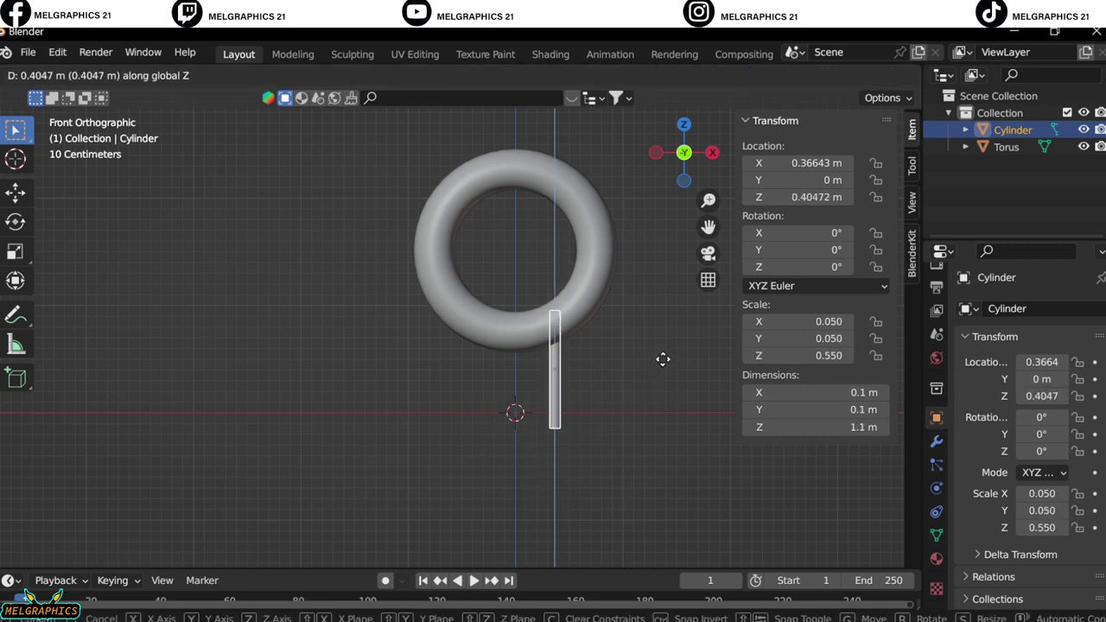
left_click(662, 357)
key("s")
key("z")
left_click(557, 406)
key("g")
key("z")
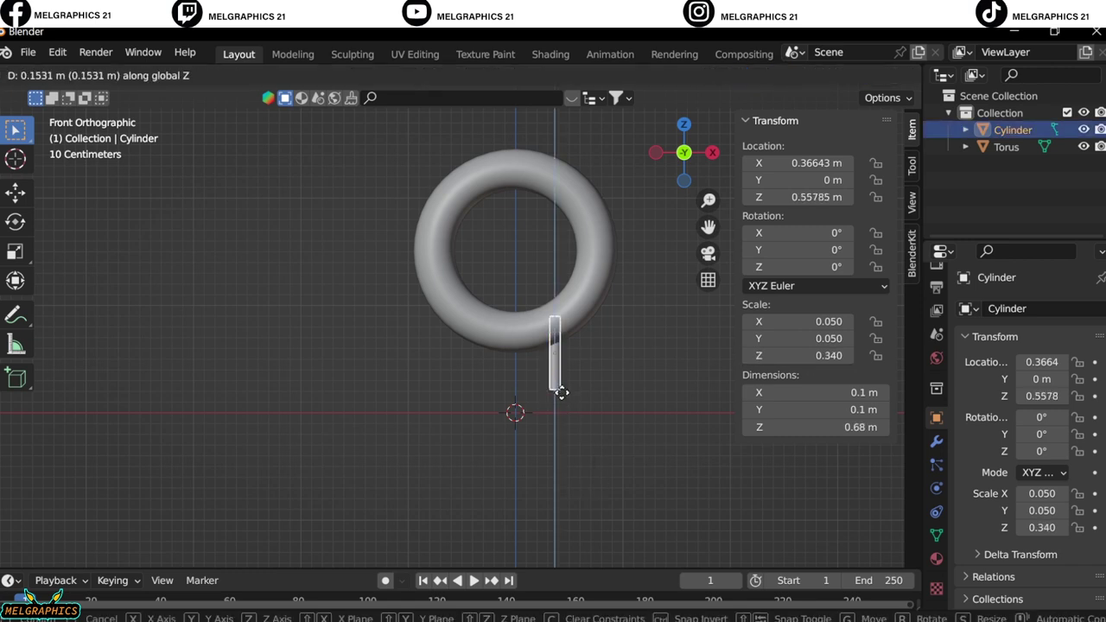
left_click(557, 387)
left_click(473, 465)
scroll(474, 465, "up", 3)
right_click(464, 475)
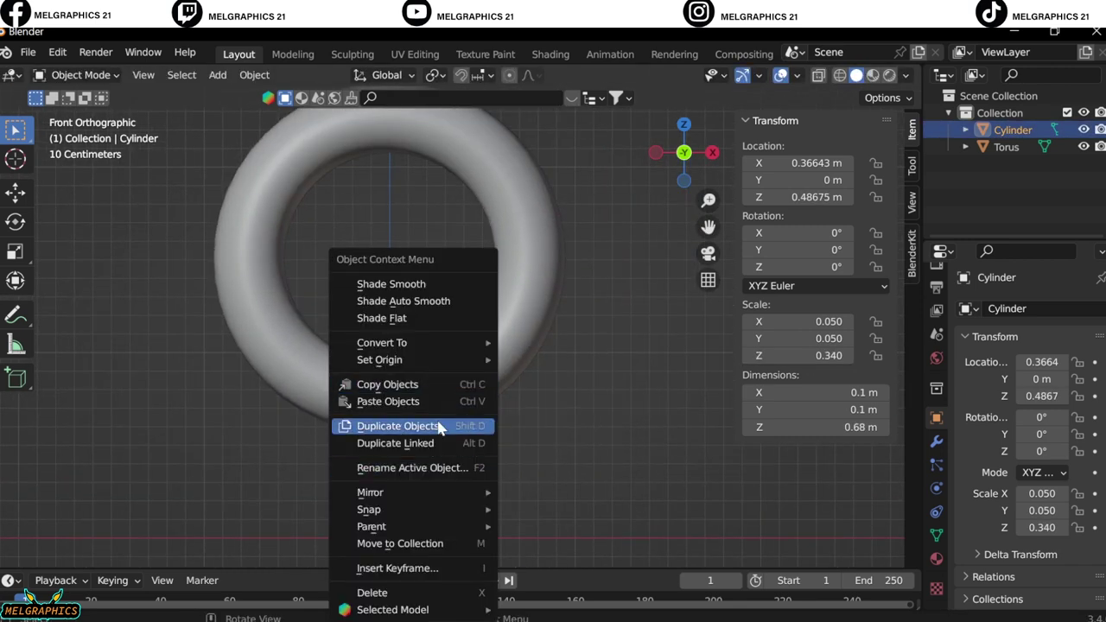
left_click(436, 427)
key("s")
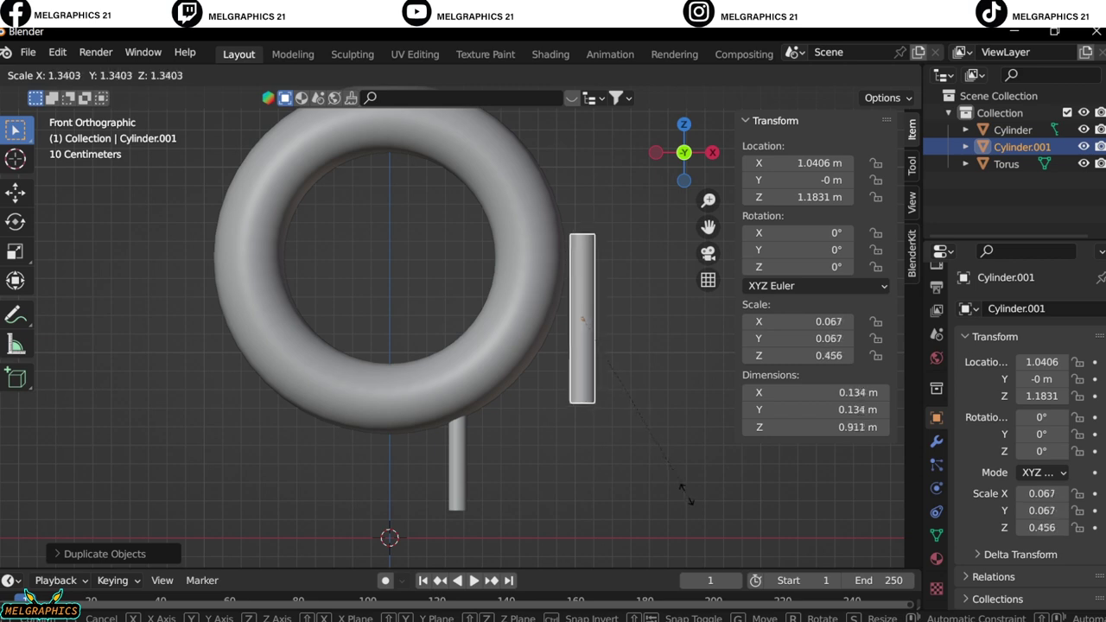
left_click(641, 409)
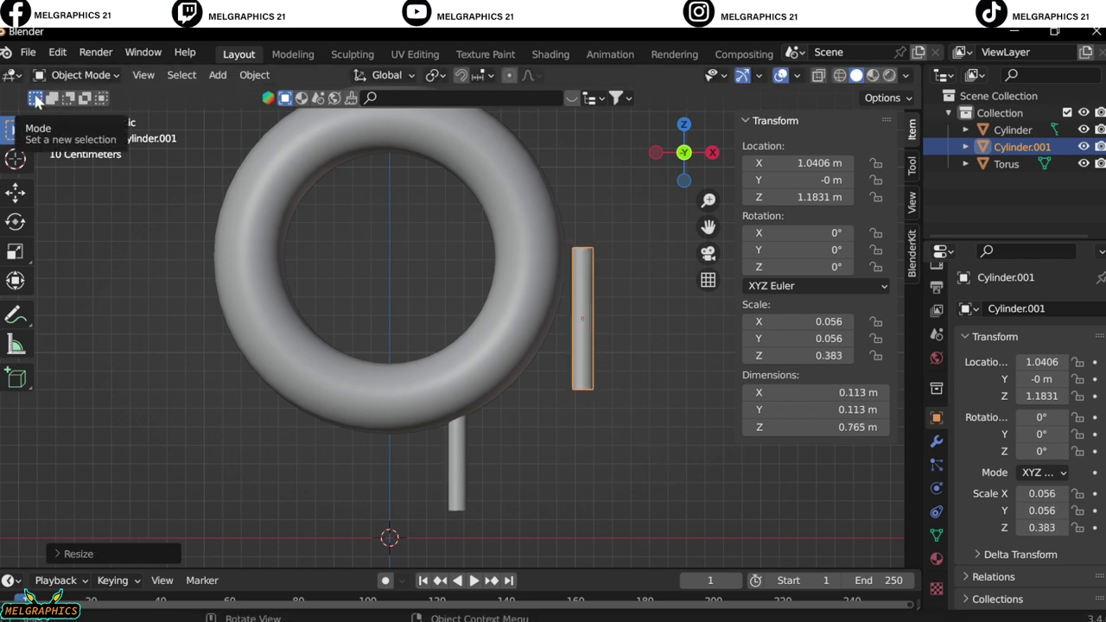
left_click(80, 75)
left_click(81, 109)
scroll(518, 260, "up", 3)
middle_click_drag(648, 250, 545, 250, "shift")
left_click(15, 499)
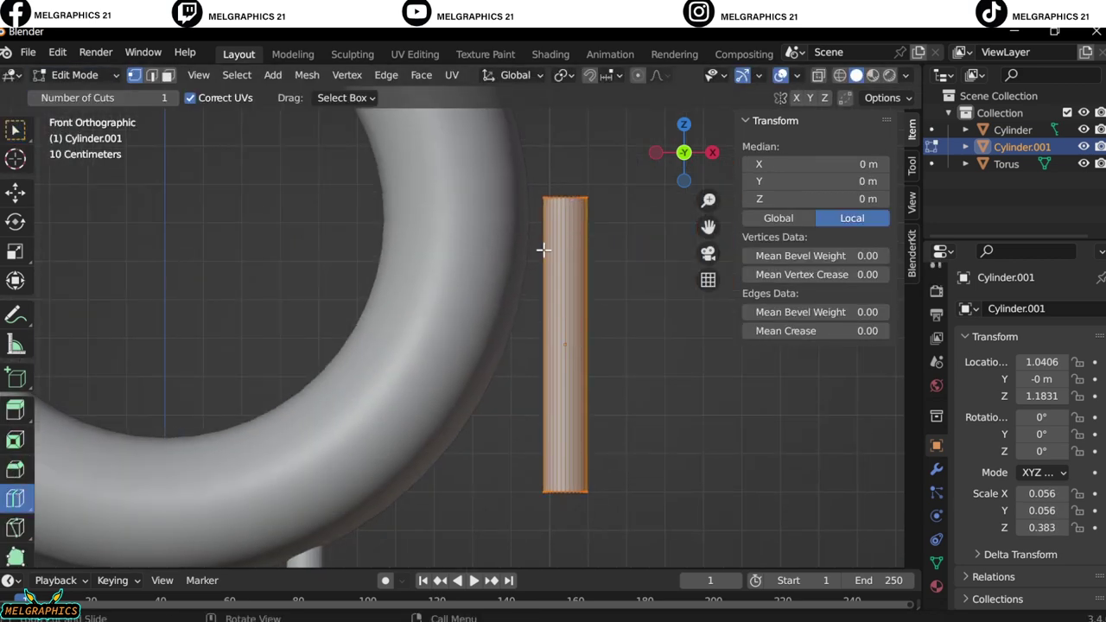
key("w")
left_click_drag(644, 193, 536, 222)
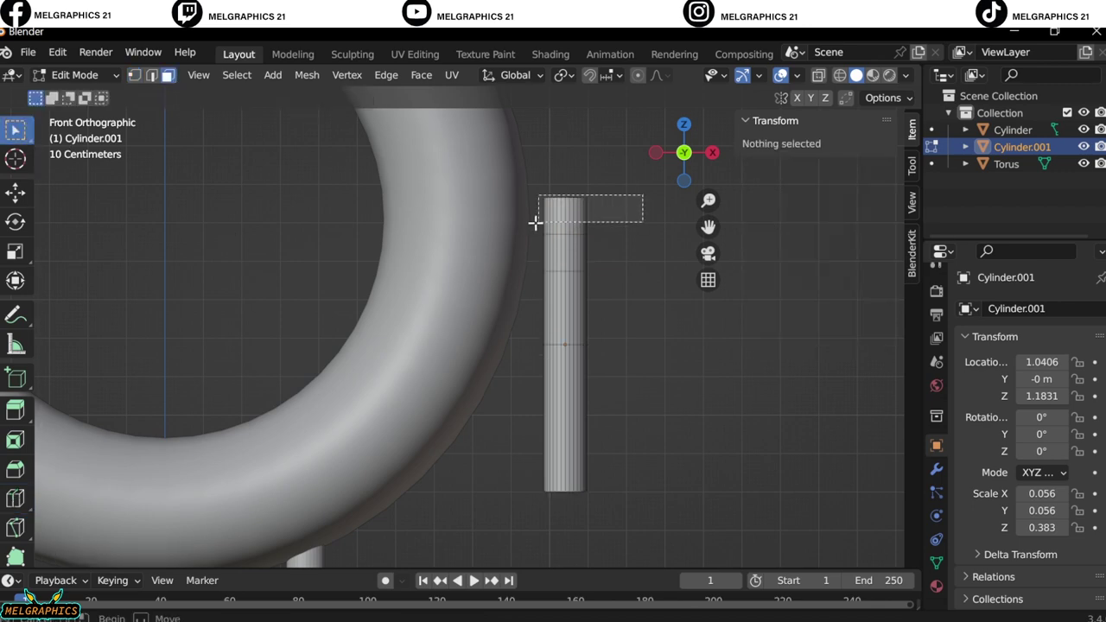
middle_click_drag(536, 222, 441, 279)
key("3")
left_click(596, 307)
key("KP_1")
key("alt+z")
left_click_drag(544, 185, 593, 226)
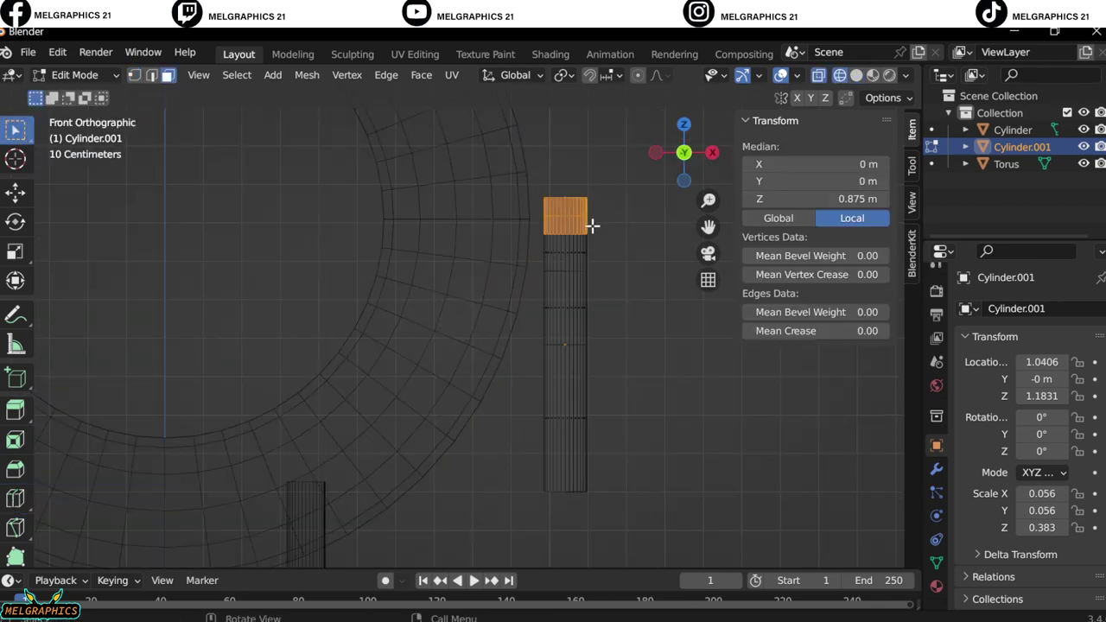
right_click(593, 227)
key("g")
key("x")
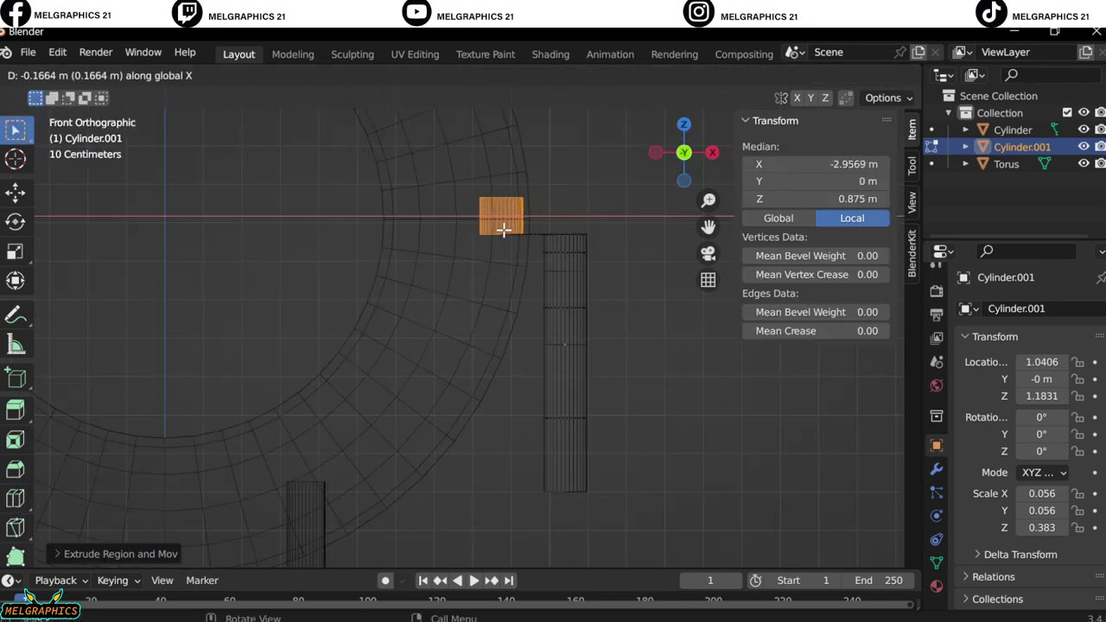
right_click(528, 230)
key("r")
right_click(522, 221)
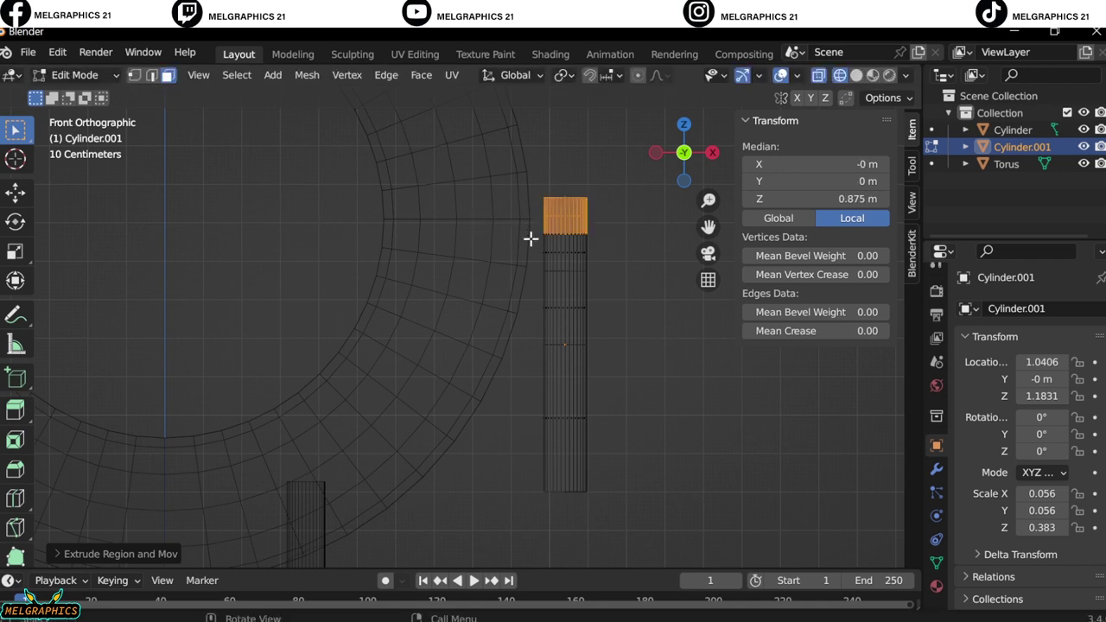
right_click(519, 195)
right_click(515, 151)
key("a")
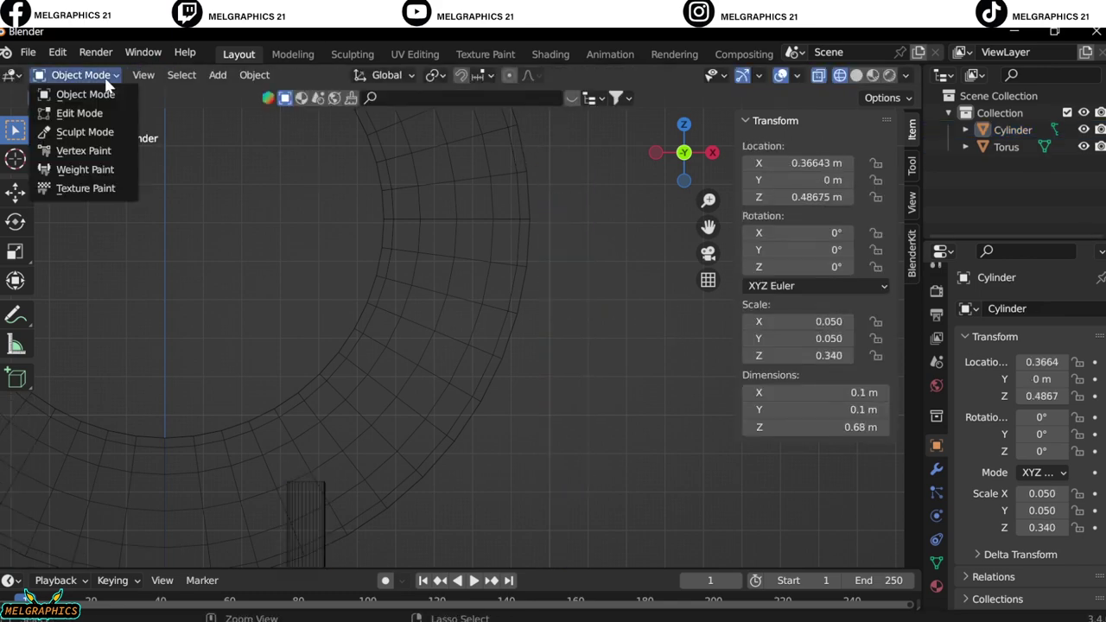
Step: Turn off see-through display and lower the leg cylinder to Z 0.407
key("shift+z")
middle_click_drag(645, 265, 669, 399)
key("KP_1")
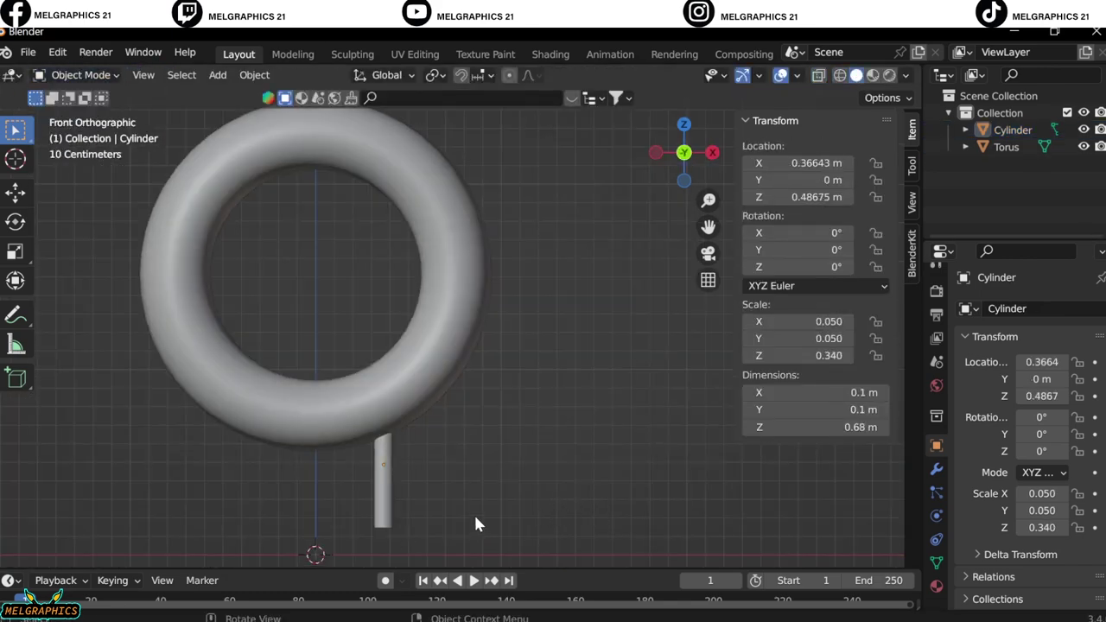
middle_click_drag(475, 524, 561, 358, "shift")
scroll(328, 464, "up", 6)
scroll(559, 337, "down", 3)
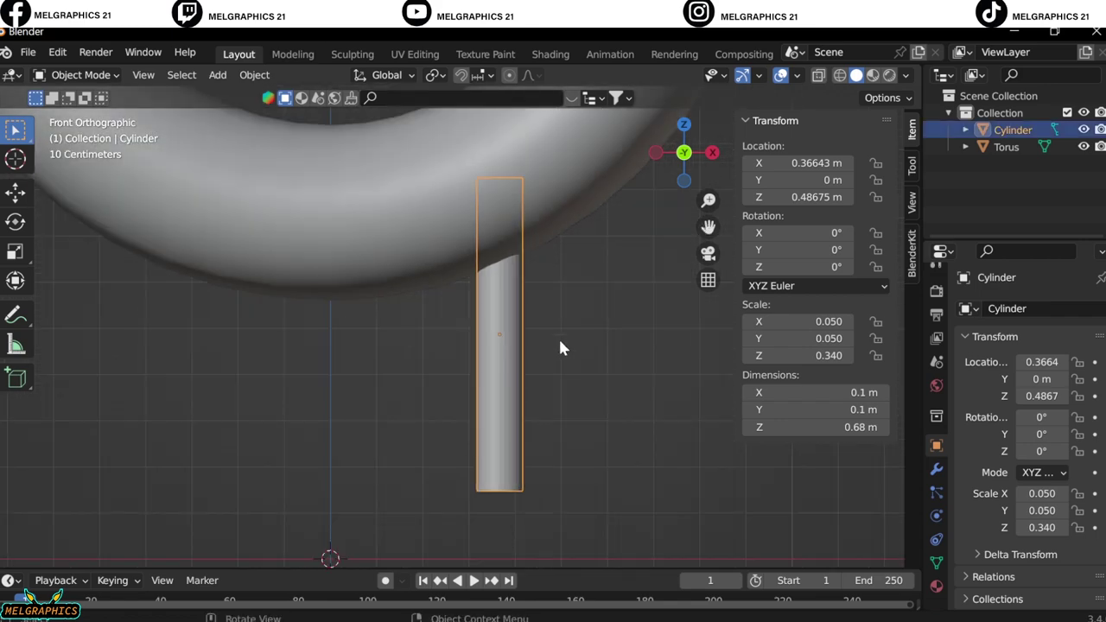
key("g")
key("z")
left_click(560, 371)
scroll(605, 328, "up", 4)
scroll(687, 330, "up", 4)
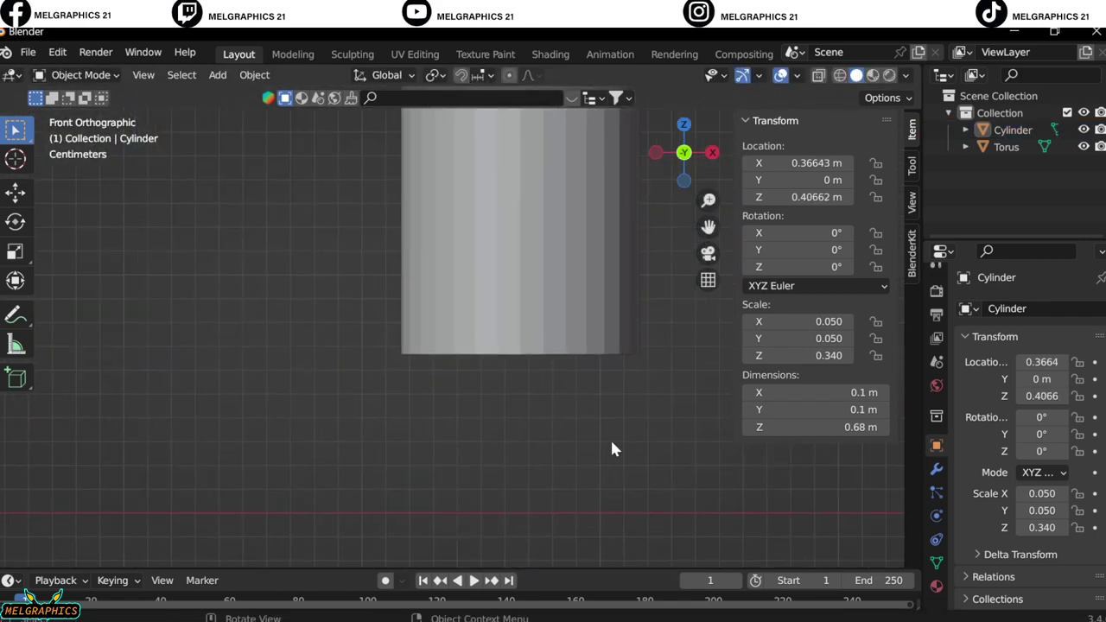
Step: In Edit Mode, add an edge loop across the cylinder near its base
key("Tab")
left_click(14, 498)
scroll(593, 259, "down", 3)
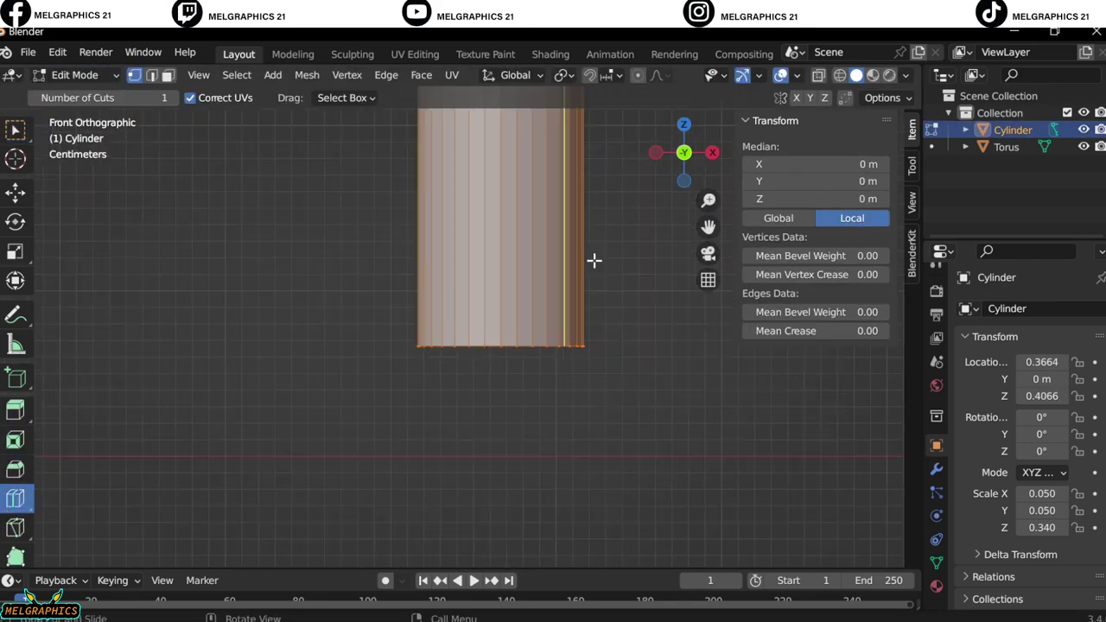
scroll(592, 259, "down", 3)
left_click(506, 366)
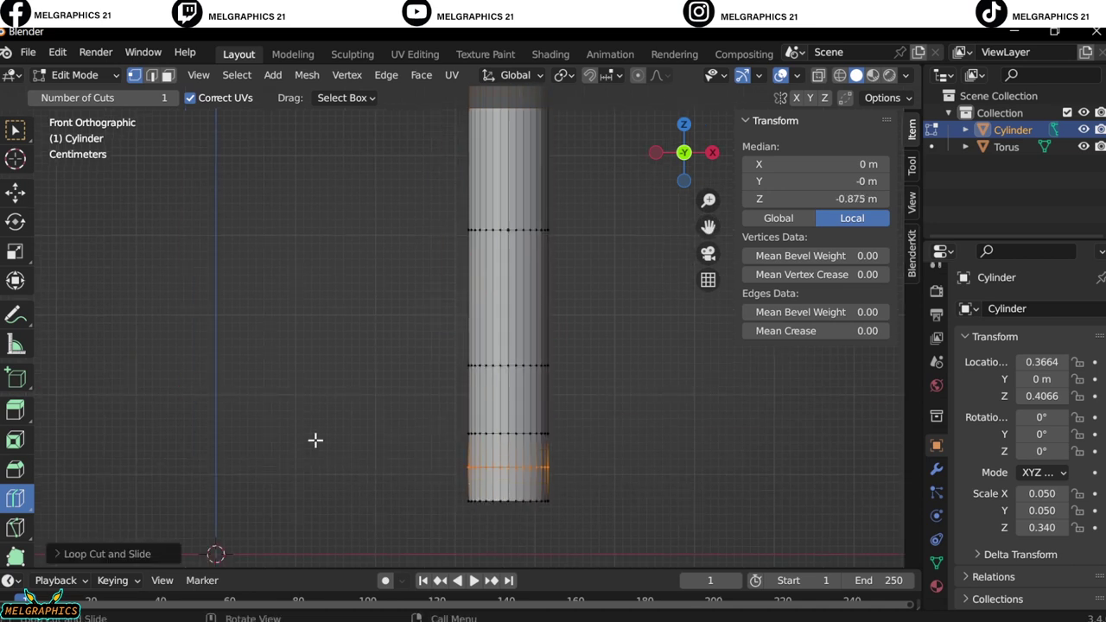
Step: In X-ray face mode, box-select the cylinder's bottom band of faces
key("alt+z")
key("w")
key("alt+a")
key("3")
left_click_drag(449, 484, 578, 529)
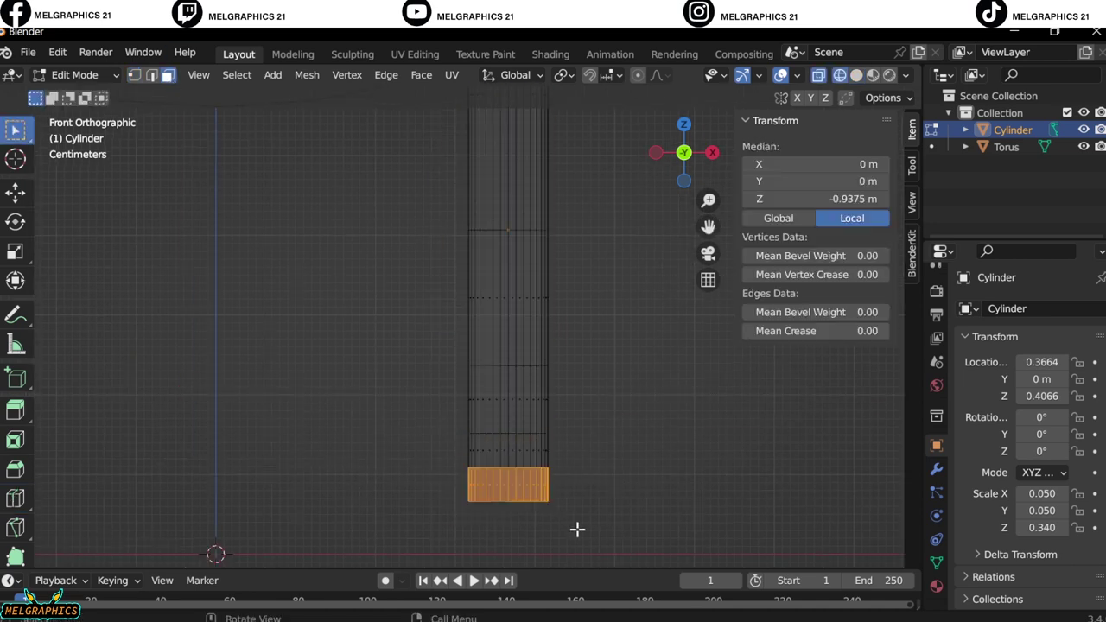
key("alt+a")
left_click(856, 75)
scroll(515, 427, "up", 2)
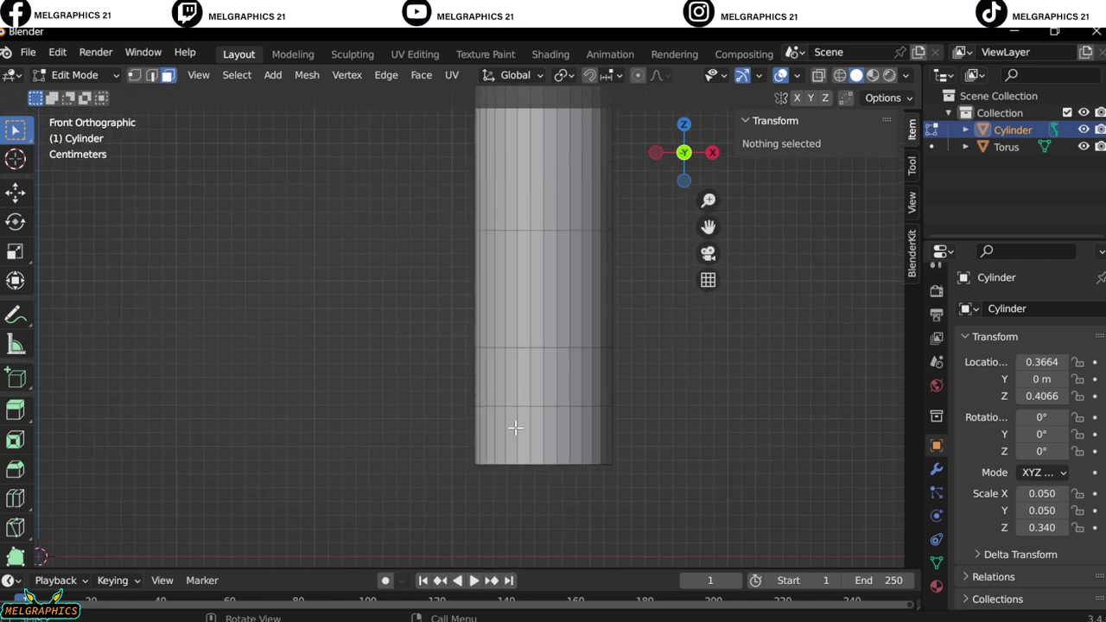
left_click_drag(562, 461, 563, 457)
key("KP_3")
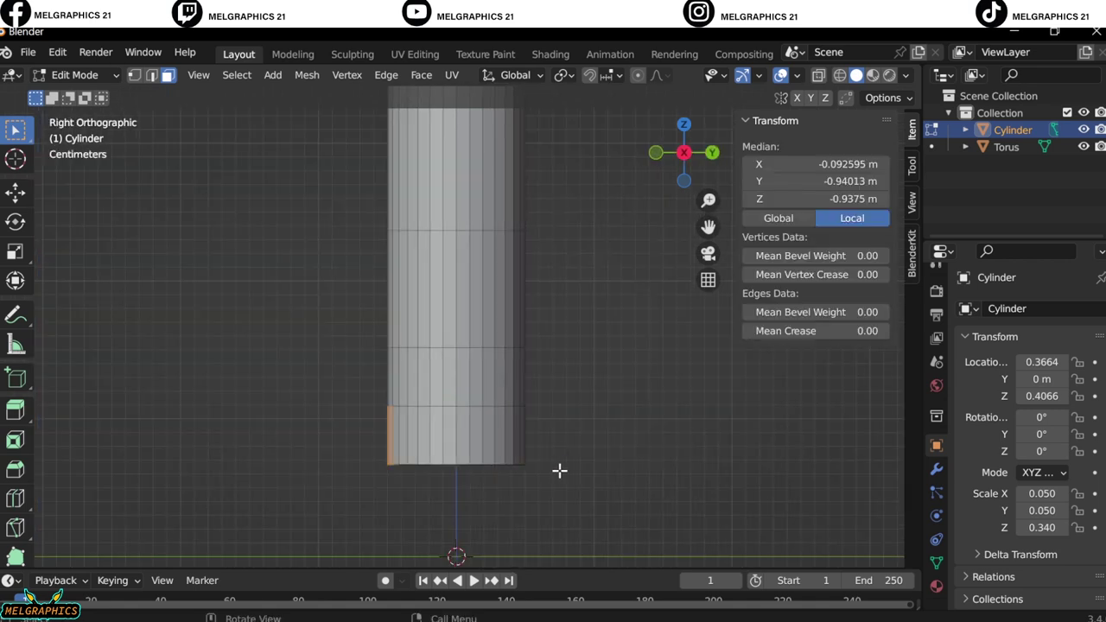
Step: Add another horizontal edge loop near the bottom of the cylinder
middle_click_drag(591, 458, 578, 452)
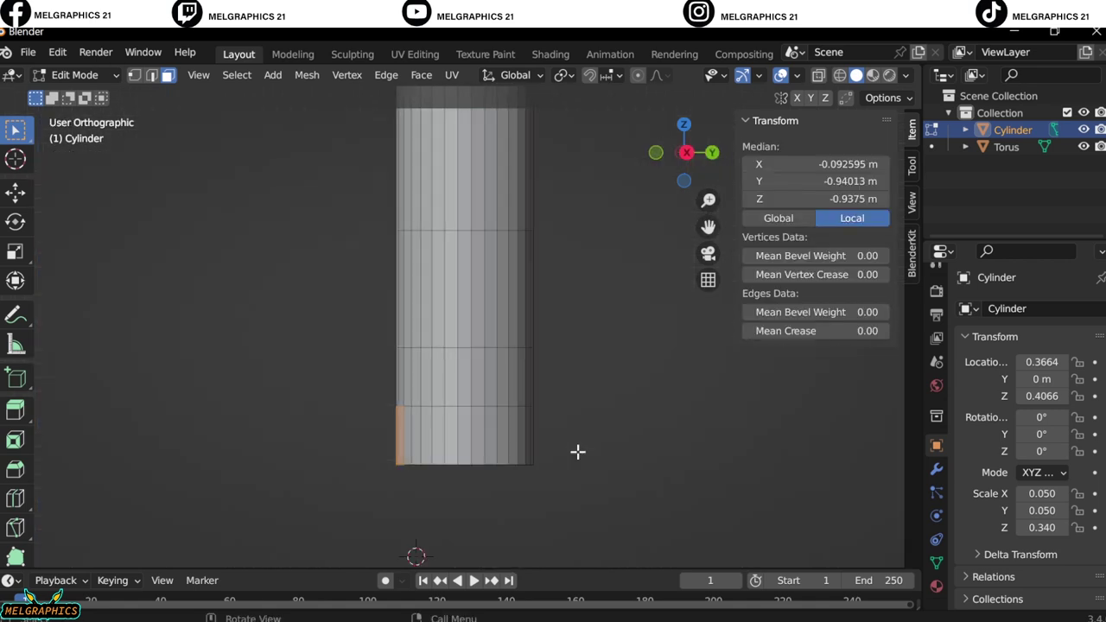
key("KP_1")
middle_click_drag(725, 481, 558, 363, "shift")
key("alt+a")
key("ctrl+r")
left_click(445, 399)
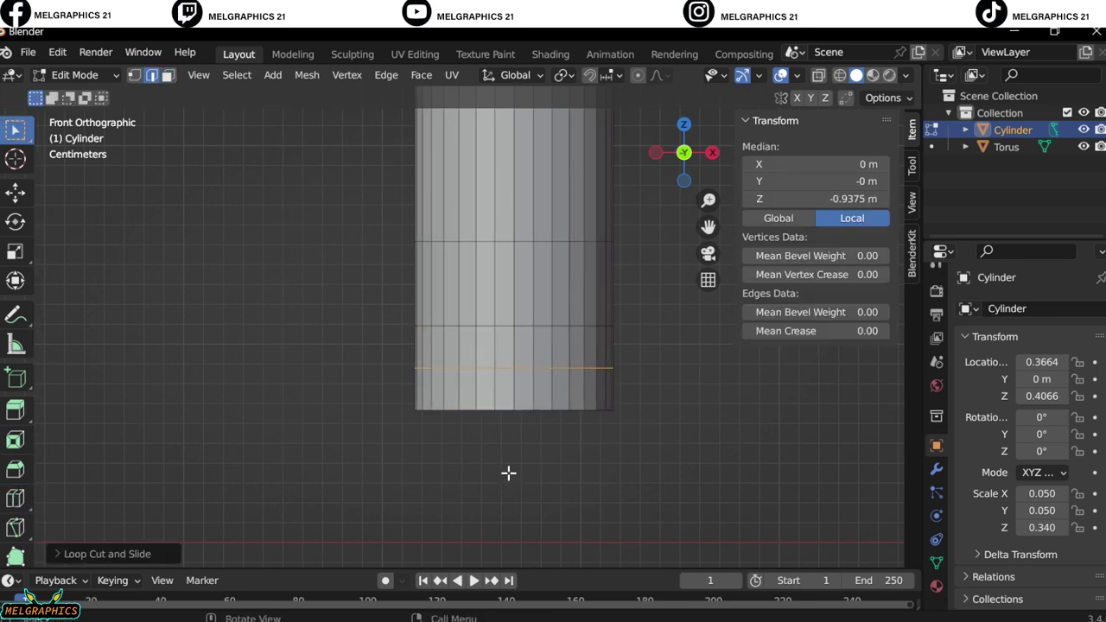
Step: Select the lower side faces and extrude them forward to form a toe
key("3")
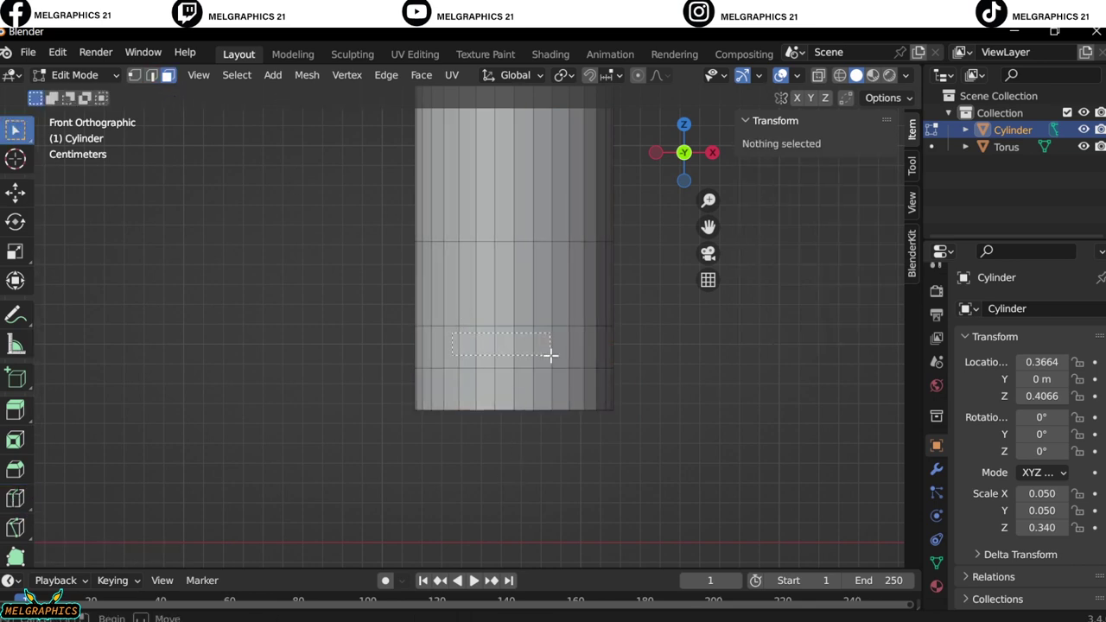
left_click_drag(550, 355, 553, 356)
middle_click_drag(553, 356, 563, 375)
key("KP_3")
key("g")
key("x")
key("e")
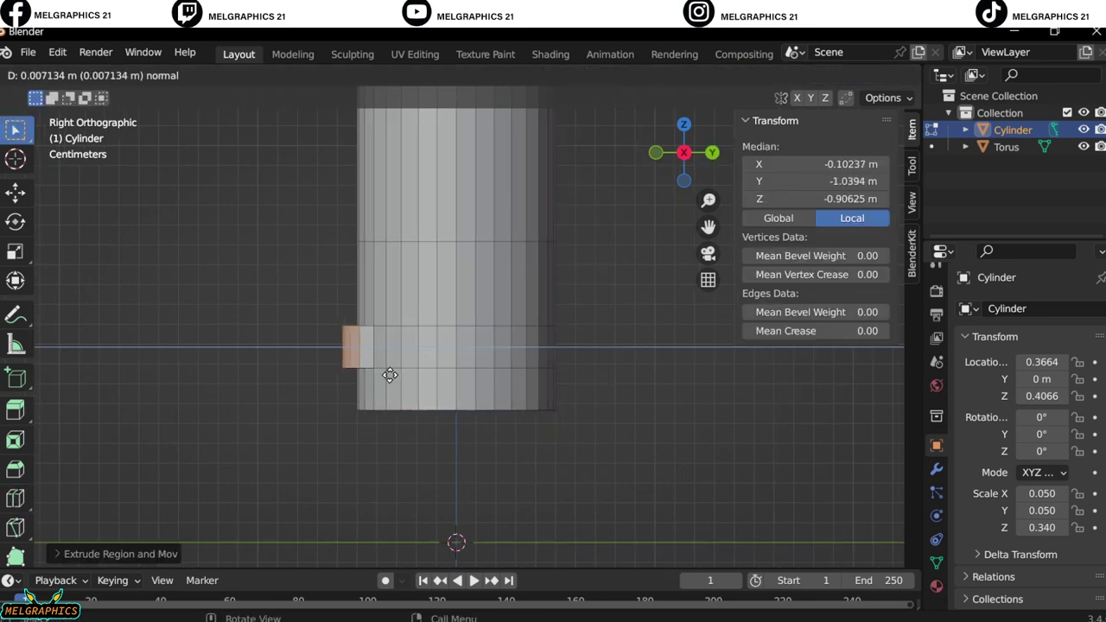
Step: Extrude the bottom ring of faces outward into a wider sole
left_click(553, 415)
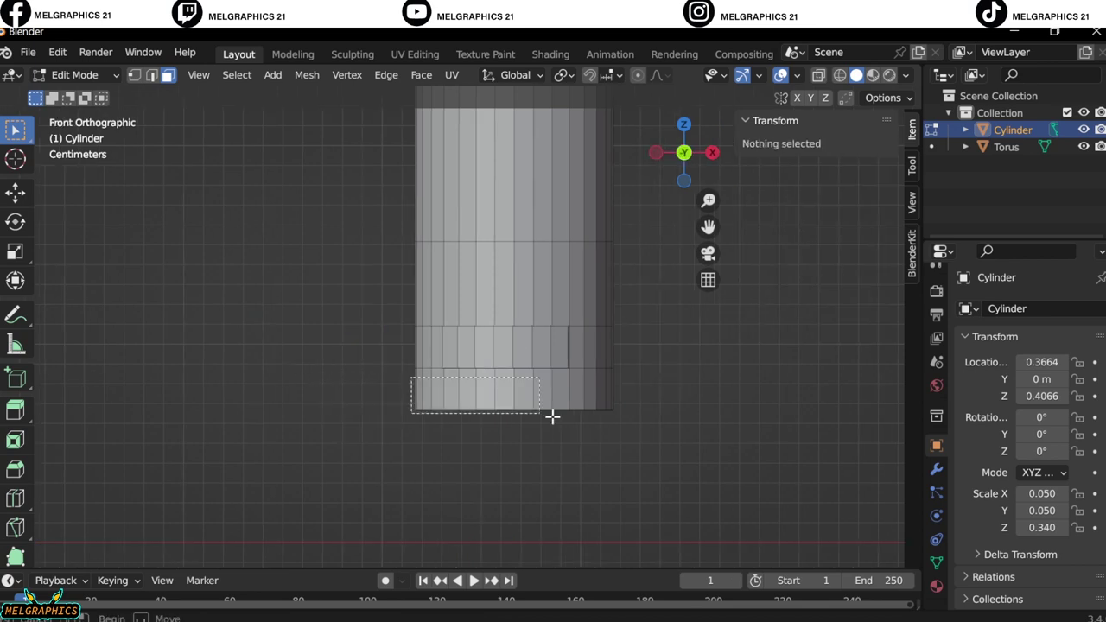
left_click(596, 410, "alt")
key("e")
left_click(565, 429)
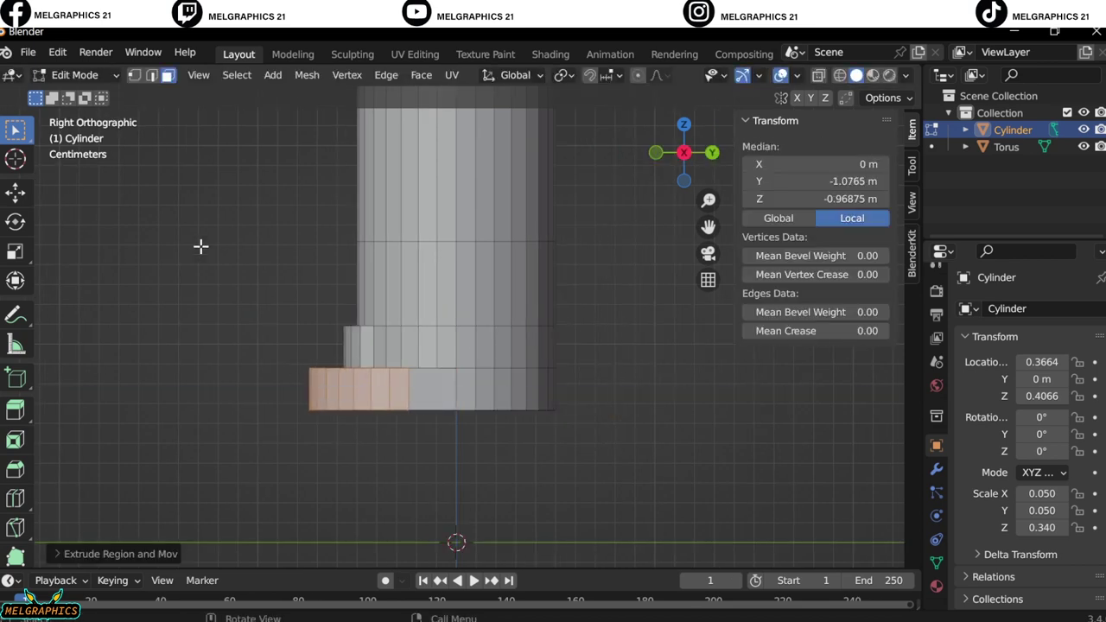
left_click(199, 244)
middle_click_drag(199, 244, 695, 489)
Step: From the side view in X-ray, select the shoe faces at the bottom
key("KP_3")
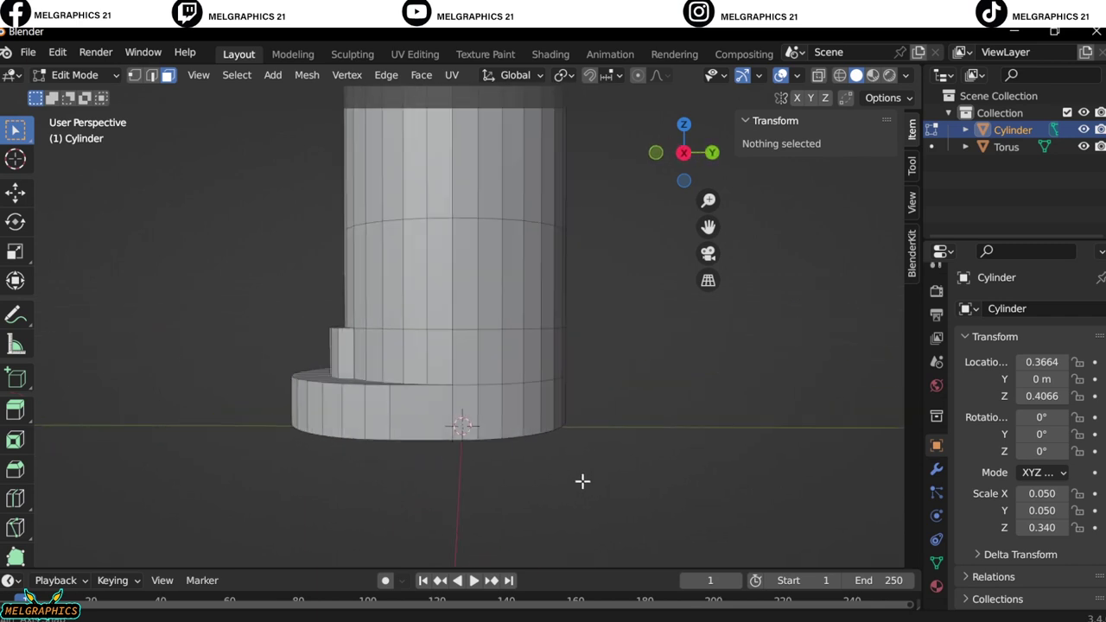
left_click(111, 78)
middle_click_drag(291, 370, 502, 402)
key("KP_3")
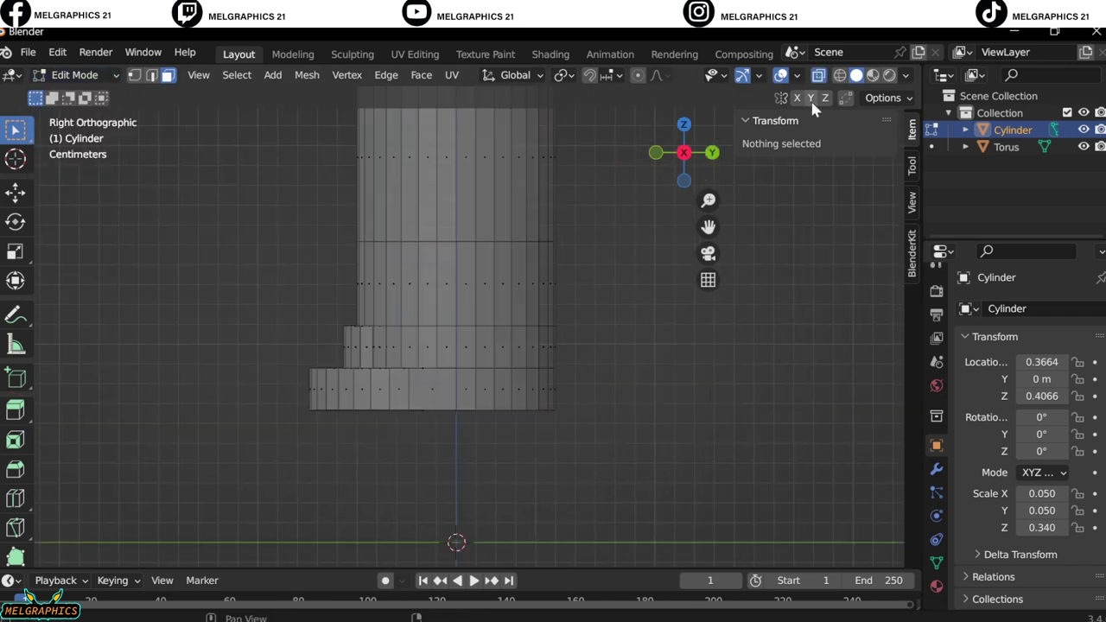
key("alt+z")
left_click(323, 422, "alt")
Step: Separate the selected shoe faces into their own object
right_click(250, 572)
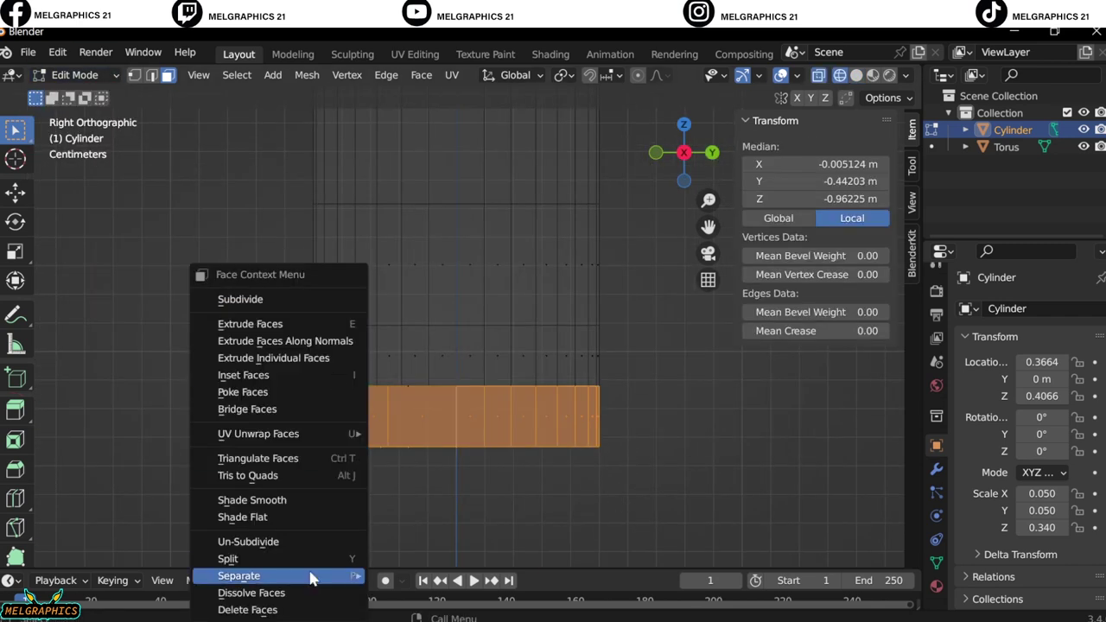
left_click(398, 572)
key("alt+z")
middle_click_drag(509, 496, 684, 532)
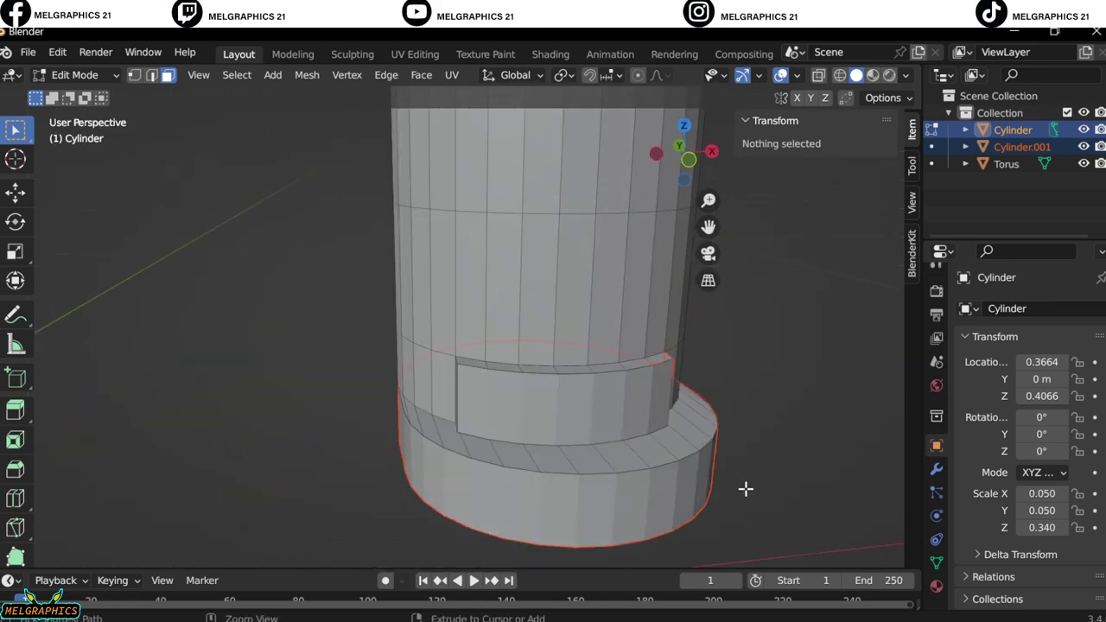
key("ctrl+z")
mouse_move(395, 494)
middle_mouse_down()
mouse_move(585, 447)
mouse_move(466, 425)
mouse_move(502, 353)
middle_mouse_up()
right_click(596, 553)
left_click(526, 558)
Step: Leave Edit Mode and select the separated shoe object
key("KP_1")
key("alt+z")
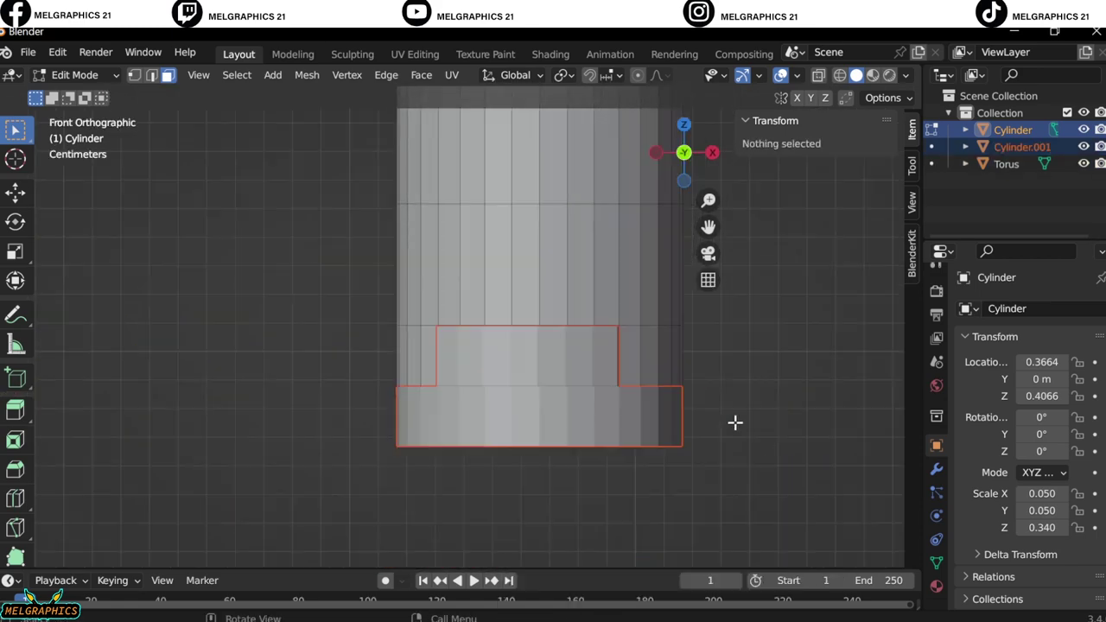
middle_click_drag(735, 421, 604, 389)
key("alt+z")
key("Tab")
key("KP_1")
left_click(487, 360)
key("s")
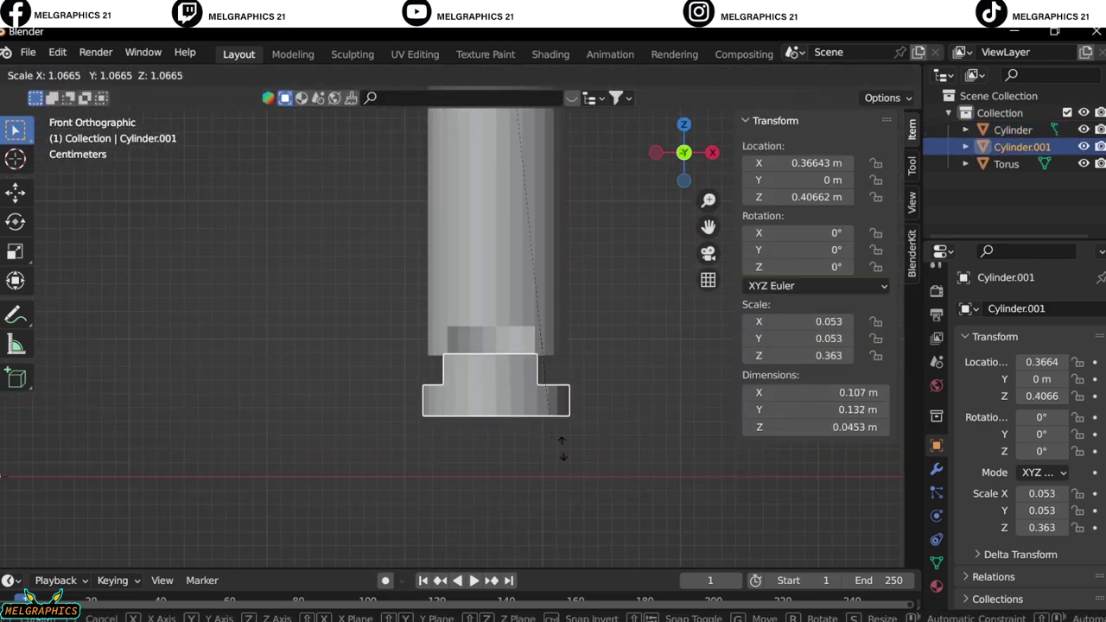
key("Escape")
middle_click_drag(490, 349, 436, 413)
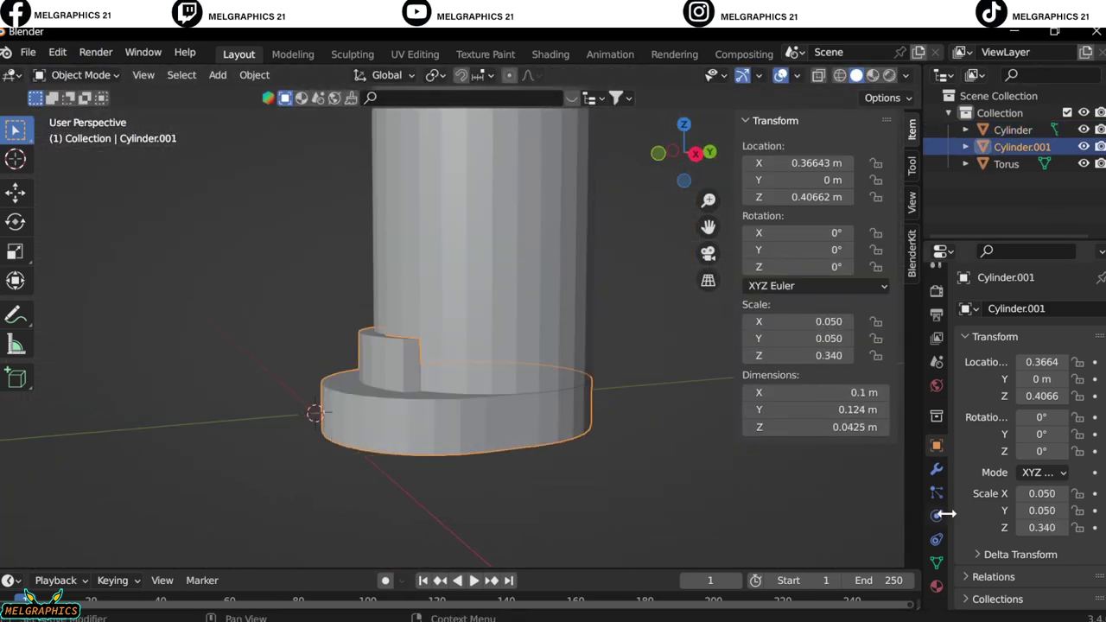
Step: Add a Solidify modifier to the shoe with 0.03 m thickness
left_click(936, 470)
left_click(990, 308)
left_click(741, 600)
left_click_drag(1050, 383, 1063, 382)
middle_click_drag(778, 407, 714, 428)
key("KP_1")
scroll(636, 445, "up", 5)
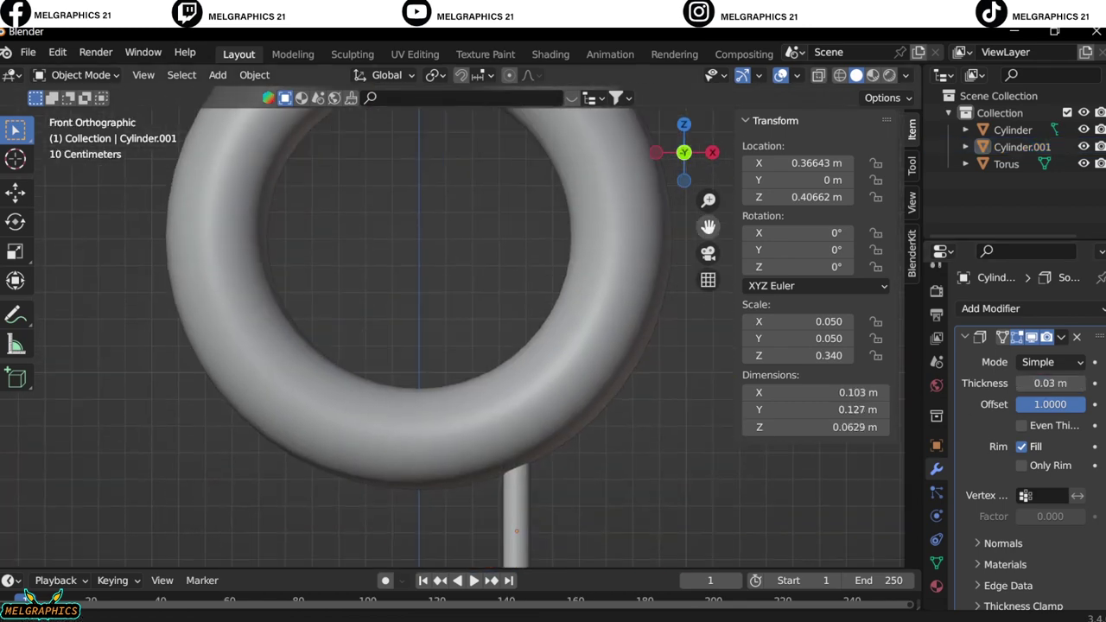
scroll(427, 303, "down", 2)
scroll(493, 347, "up", 2)
key("shift+a")
Step: Add a cylinder, rotate it 90° on Y and scale it into a thin 0.05 bar
left_click(596, 370)
scroll(674, 311, "down", 3)
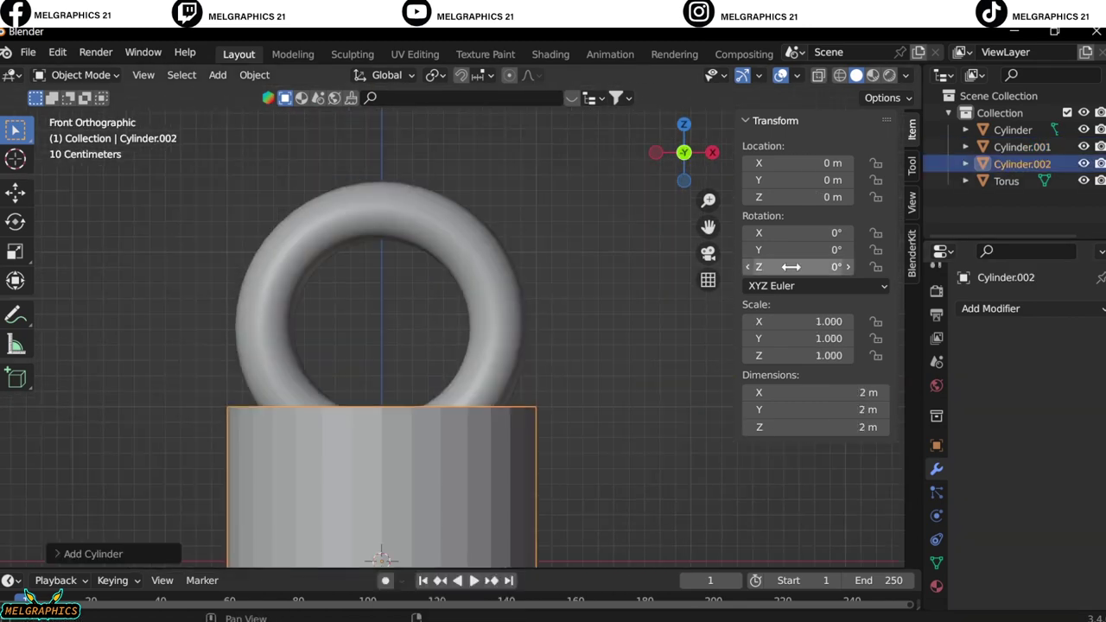
left_click_drag(791, 250, 720, 267)
type("0.05")
key("Return")
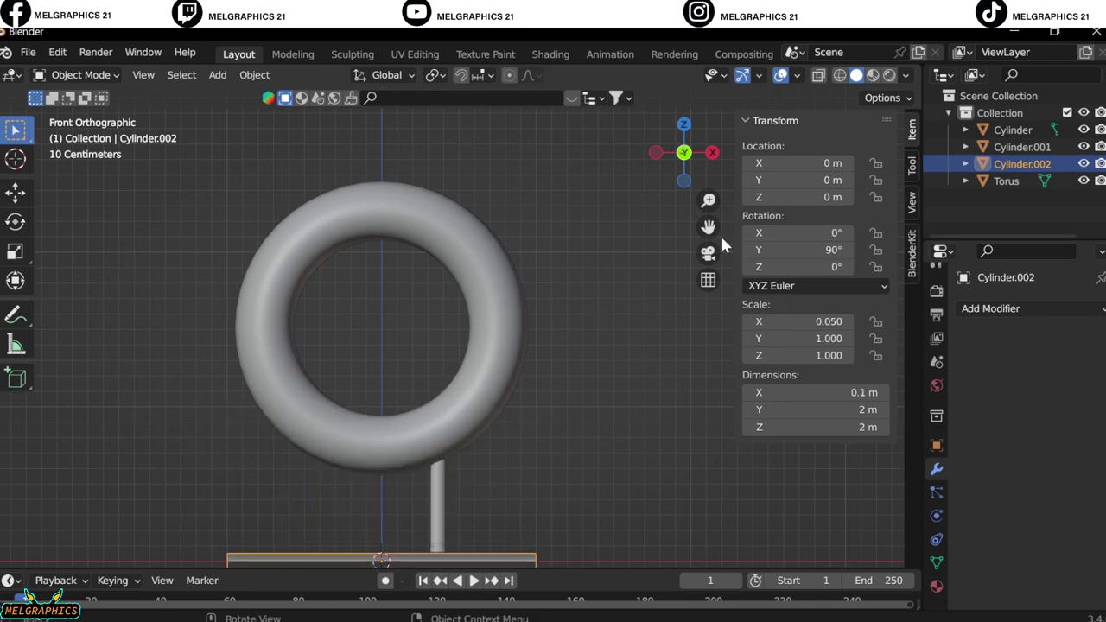
scroll(628, 402, "up", 2)
key("KP_3")
key("Return")
key("KP_1")
Step: Move the bar beside the donut's right side and tilt it to 120° as an arm
key("g")
key("z")
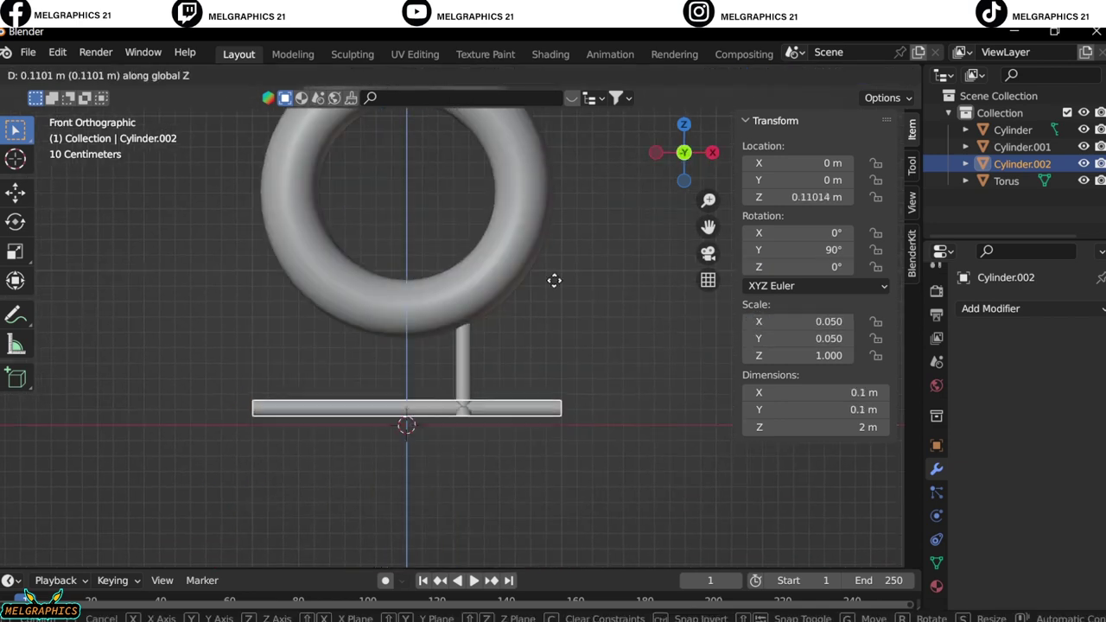
left_click(555, 279)
key("s")
key("Escape")
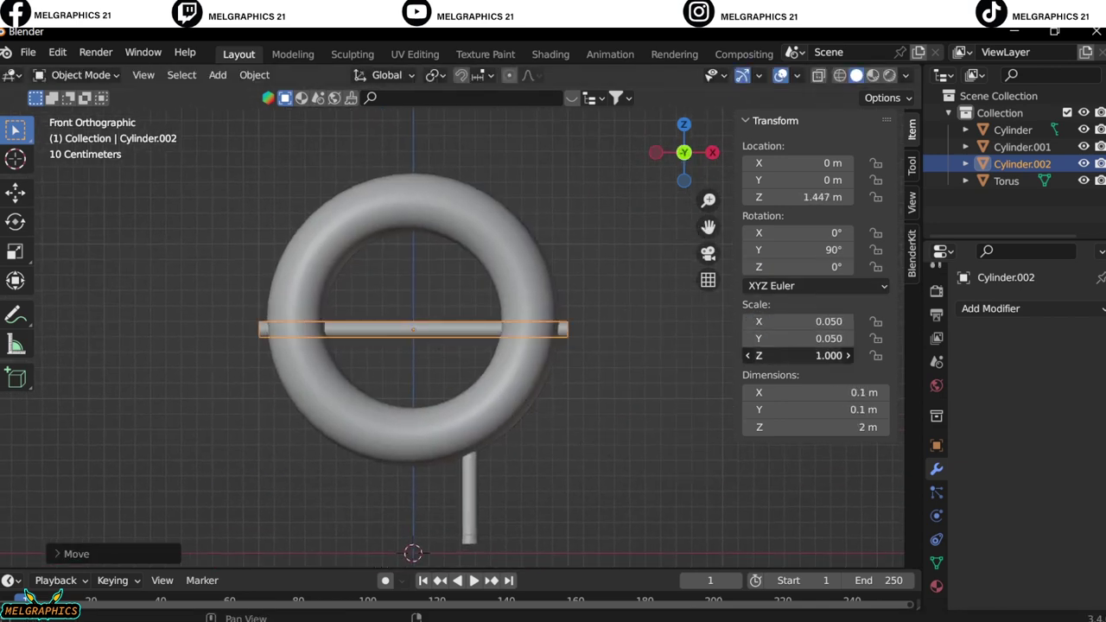
key("g")
key("x")
left_click(618, 333)
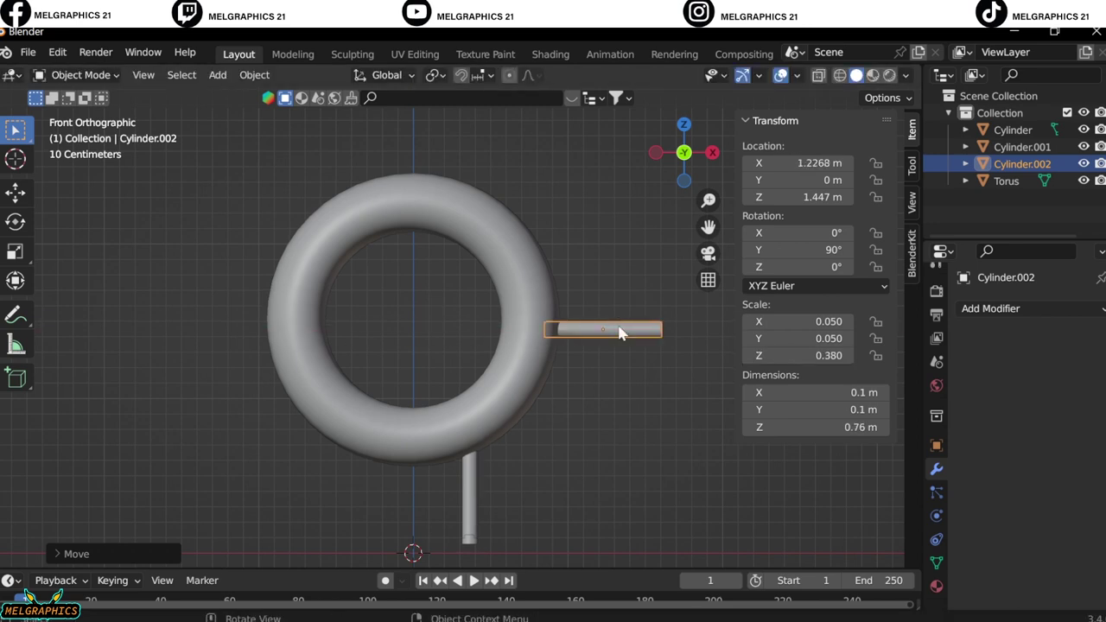
key("r")
left_click(654, 378)
scroll(541, 262, "up", 4)
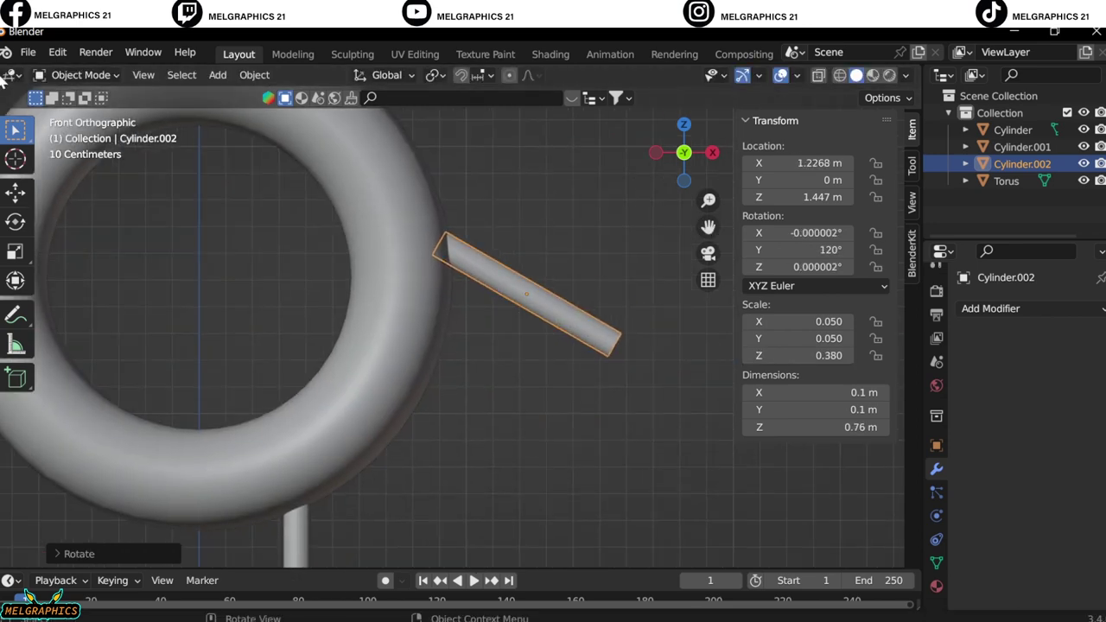
Step: In Edit Mode, add an edge loop and select the arm's outer faces in X-ray
key("Tab")
key("ctrl+r")
left_click(450, 229)
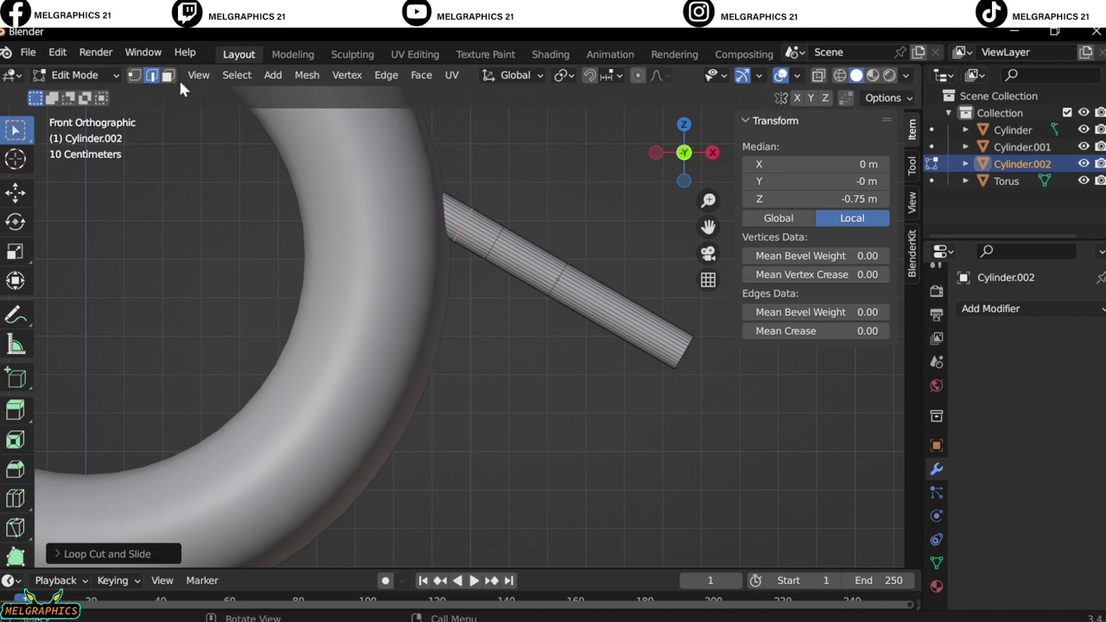
left_click(168, 75)
key("shift+z")
left_click_drag(641, 220, 471, 344)
scroll(504, 219, "up", 3)
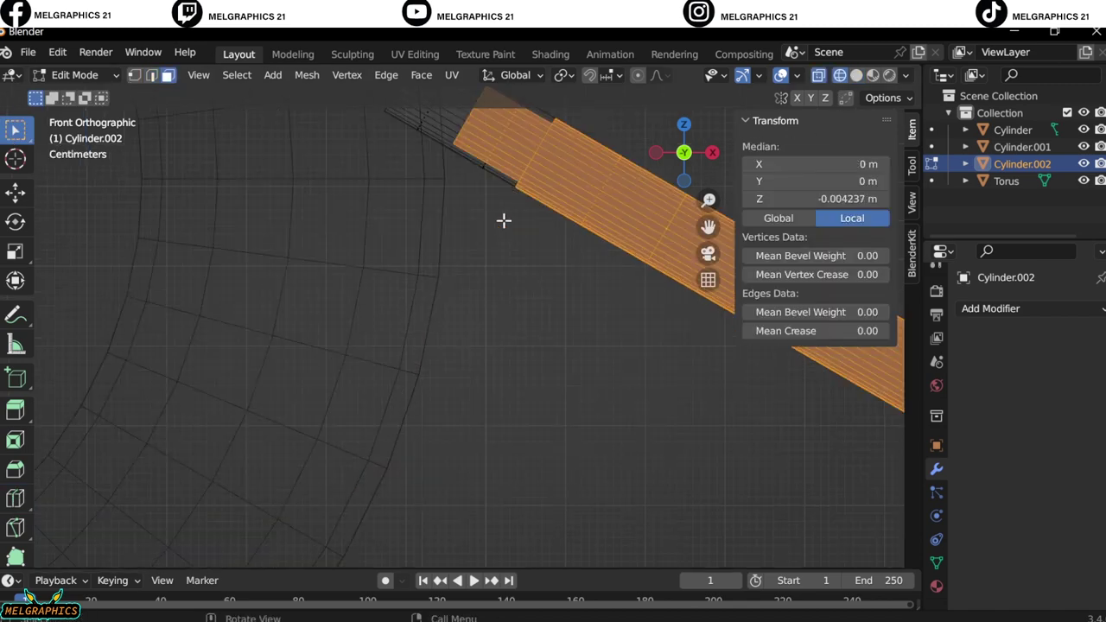
mouse_move(504, 220)
middle_mouse_down("shift")
mouse_move(410, 375)
mouse_move(561, 365)
middle_mouse_up("shift")
Step: Bend the outer part of the arm with two small rotations
key("KP_1")
key("r")
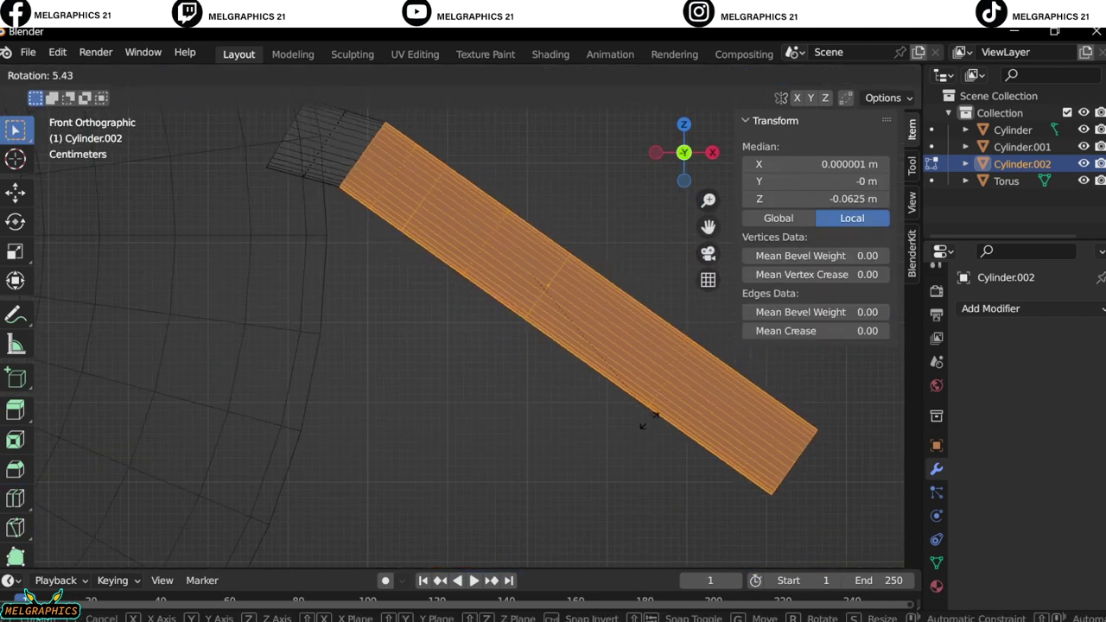
left_click(631, 424)
key("r")
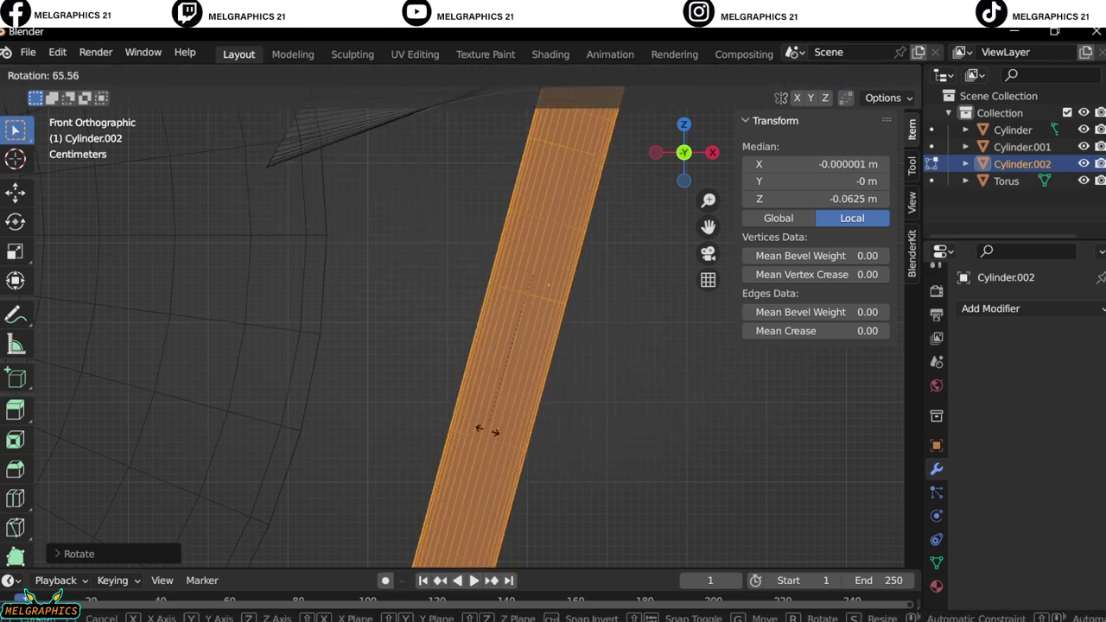
left_click(496, 420)
Step: Delete the bar object in Object Mode and return the viewport to solid shading
key("alt+a")
key("Tab")
left_click(81, 75)
key("Delete")
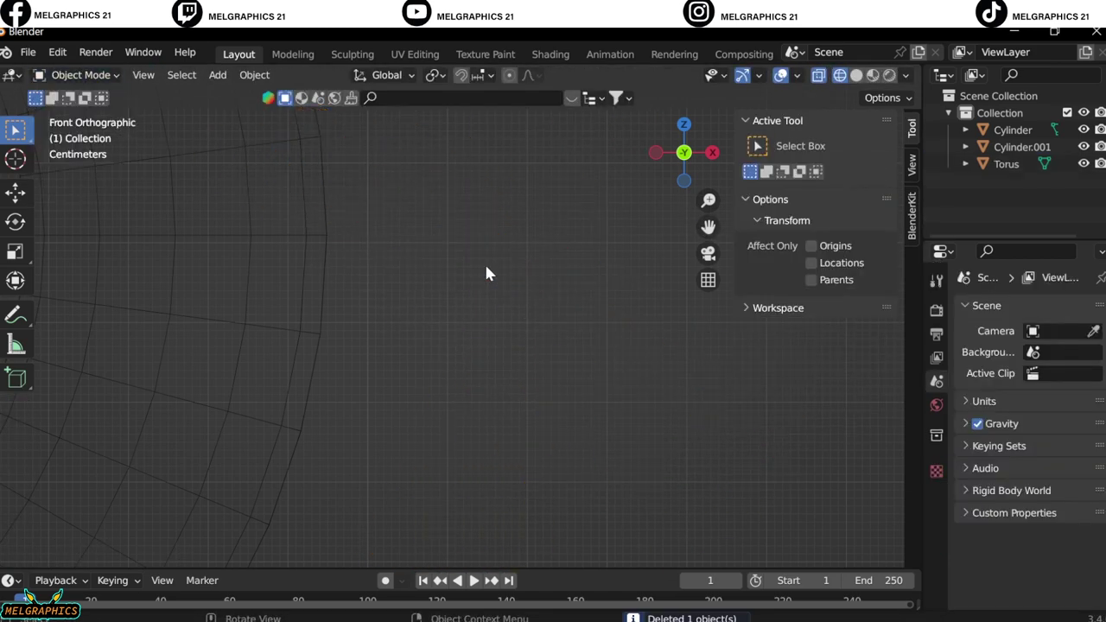
key("shift+z")
scroll(377, 368, "down", 5)
Step: Add a UV sphere, shrink it to 0.092 and raise it to the donut's top
scroll(590, 310, "up", 3)
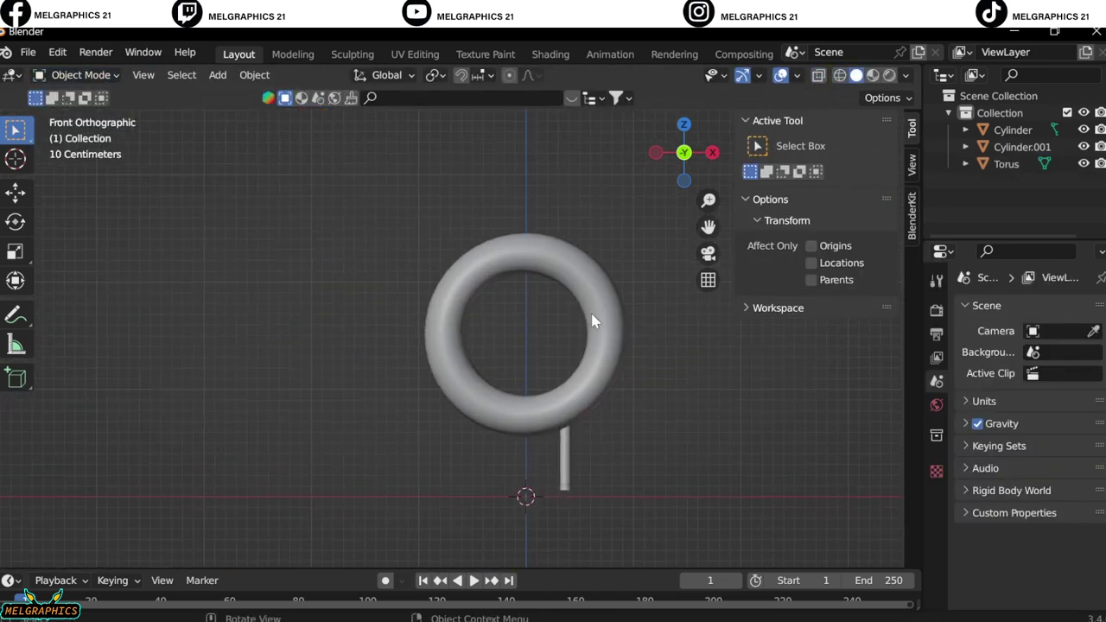
key("shift+a")
left_click(663, 335)
key("s")
left_click(538, 482)
key("g")
key("z")
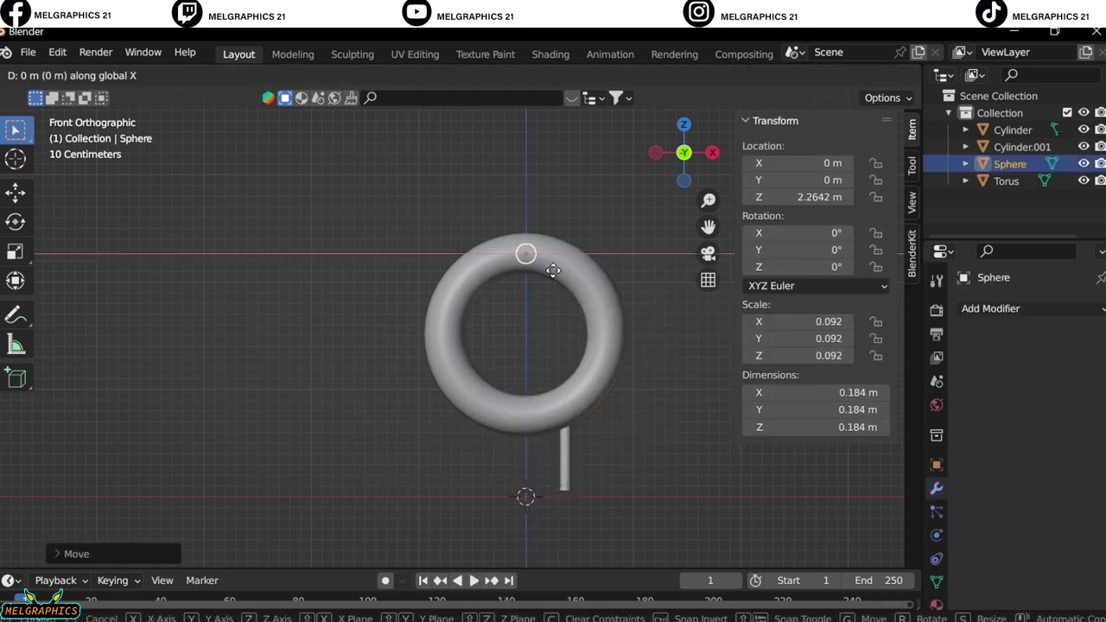
left_click(583, 286)
Step: Push the sphere onto the donut's front and squash it into an upright oval (0.124 × 0.0444 × 0.184 m)
scroll(568, 269, "up", 3)
key("KP_3")
left_click_drag(452, 190, 393, 191)
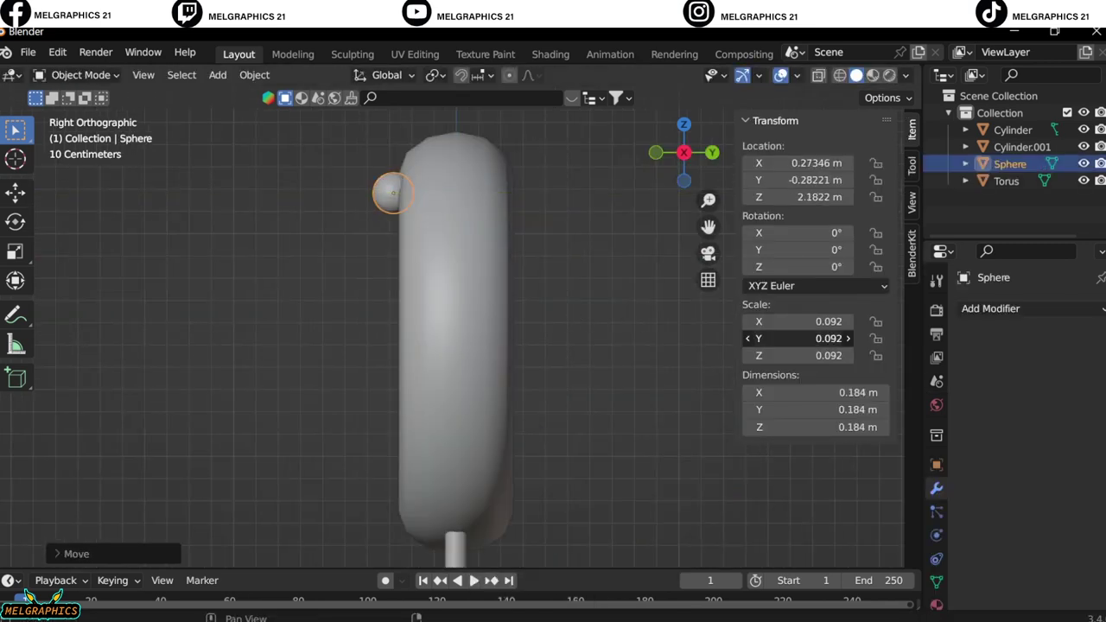
key("g")
key("y")
left_click(536, 351)
key("KP_1")
scroll(536, 350, "up", 5)
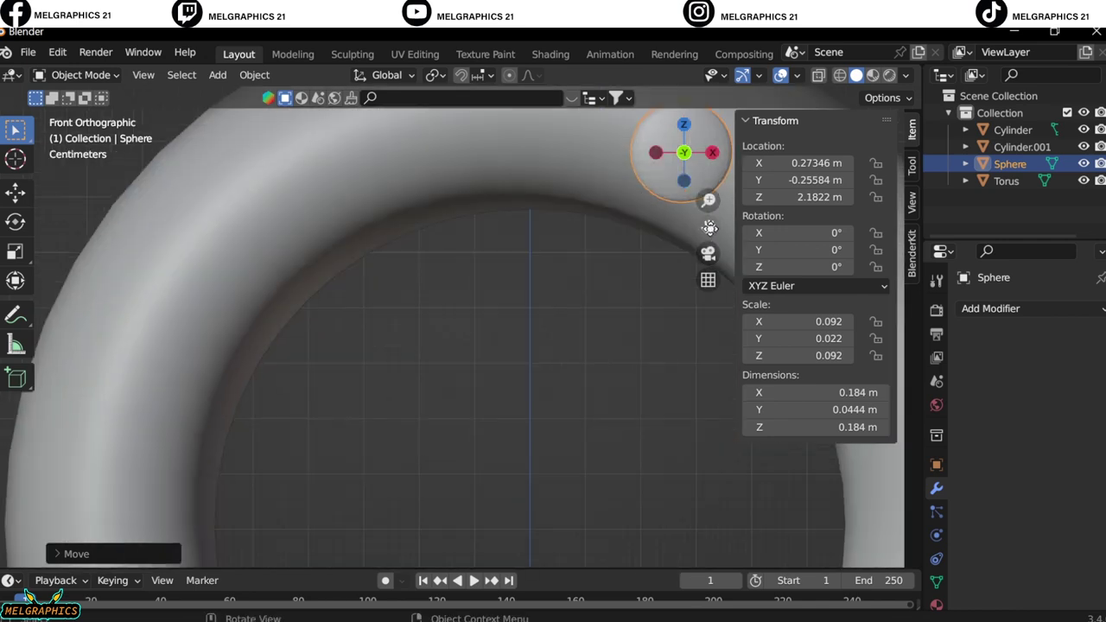
left_click_drag(821, 321, 787, 321)
key("KP_Decimal")
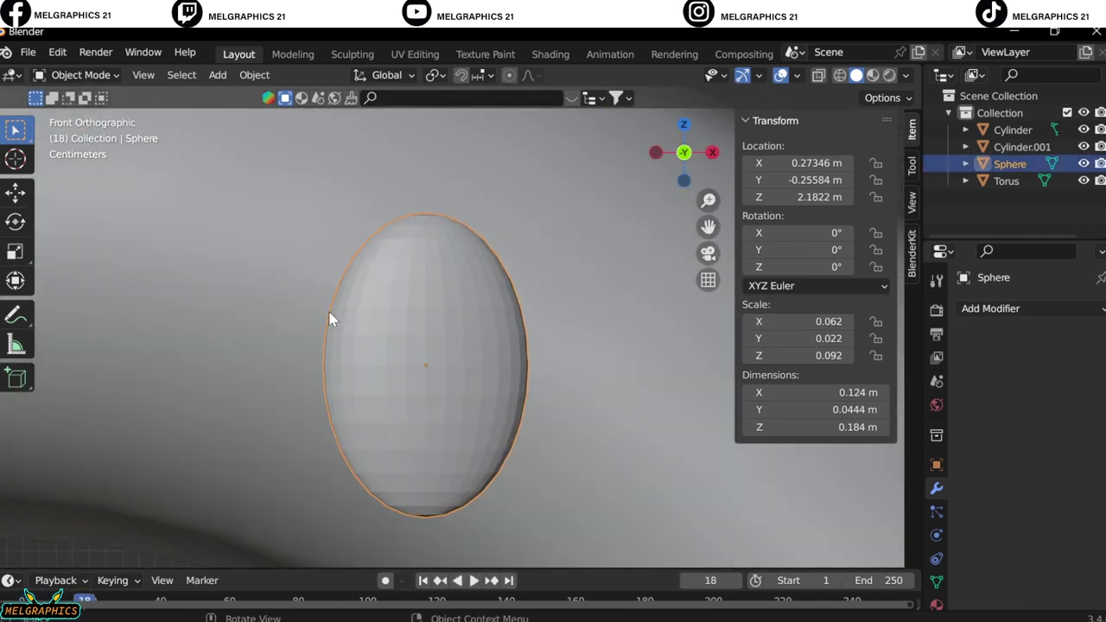
Step: Select the oval's upper half in Edit Mode and separate it as its own object
key("Tab")
left_click_drag(253, 194, 557, 360)
right_click(473, 330)
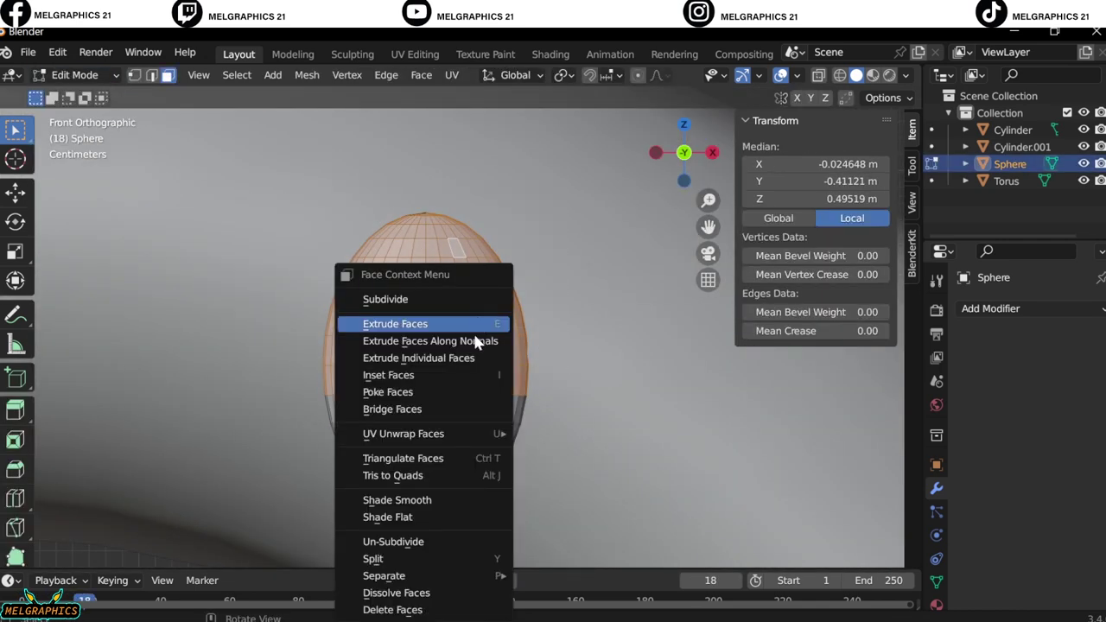
left_click(553, 491)
key("Tab")
scroll(428, 395, "down", 3)
scroll(428, 396, "down", 3)
Step: Add another UV sphere and shrink it down to about 0.036
key("shift+a")
left_click(501, 380)
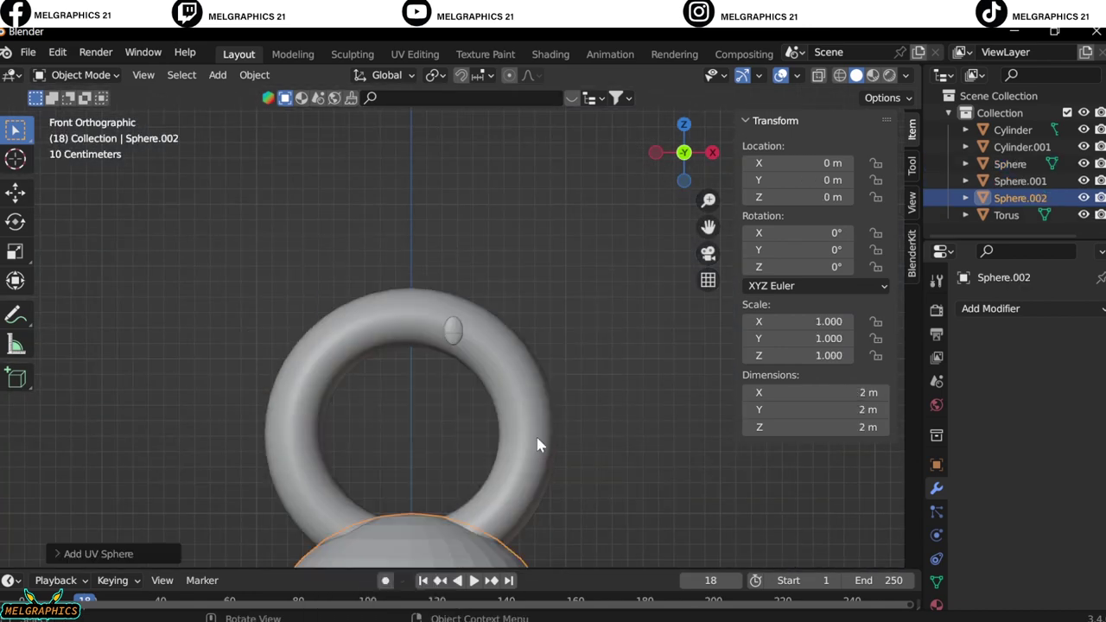
key("s")
left_click(457, 493)
key("g")
key("z")
key("Return")
key("s")
left_click(432, 393)
Step: Place the small sphere on the lower half of the eye as a pupil, setting its depth from the side
key("g")
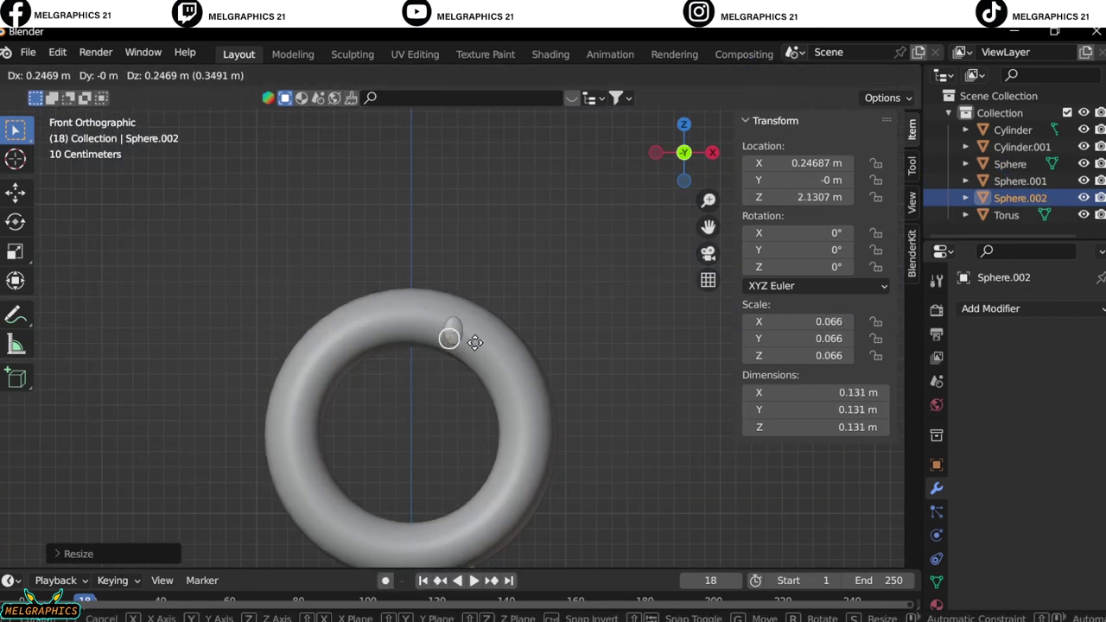
scroll(466, 414, "up", 5)
left_click(577, 477)
key("s")
left_click(521, 445)
scroll(461, 407, "up", 3)
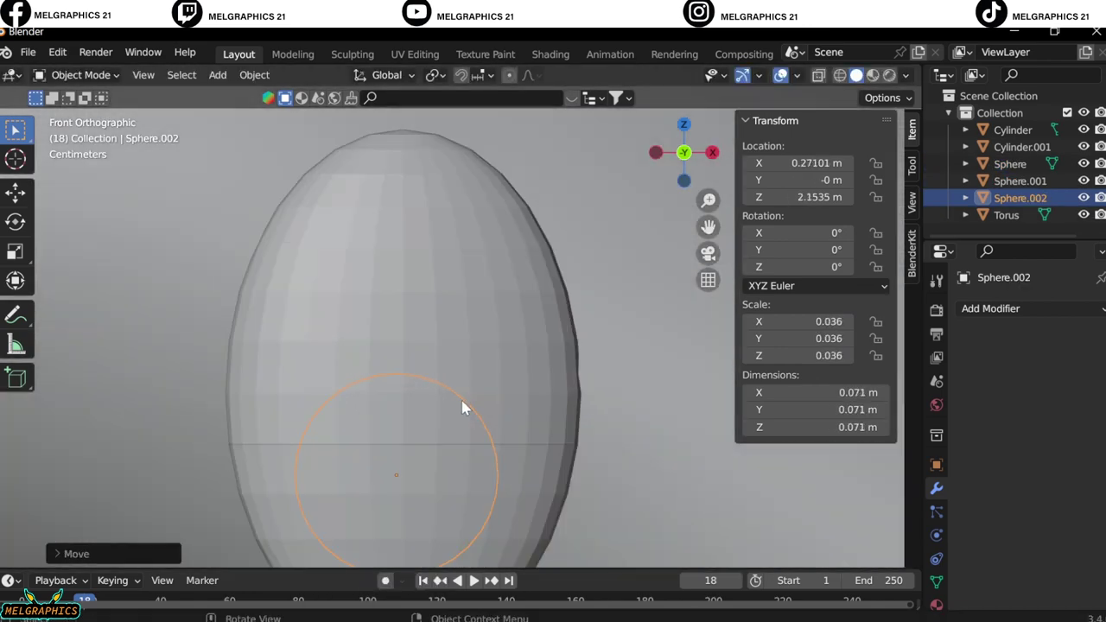
key("KP_3")
key("g")
key("y")
left_click(267, 413)
Step: Flatten the pupil's top edge with the Line Project tool in Sculpt Mode
middle_click_drag(266, 413, 263, 420)
key("KP_1")
left_click(78, 75)
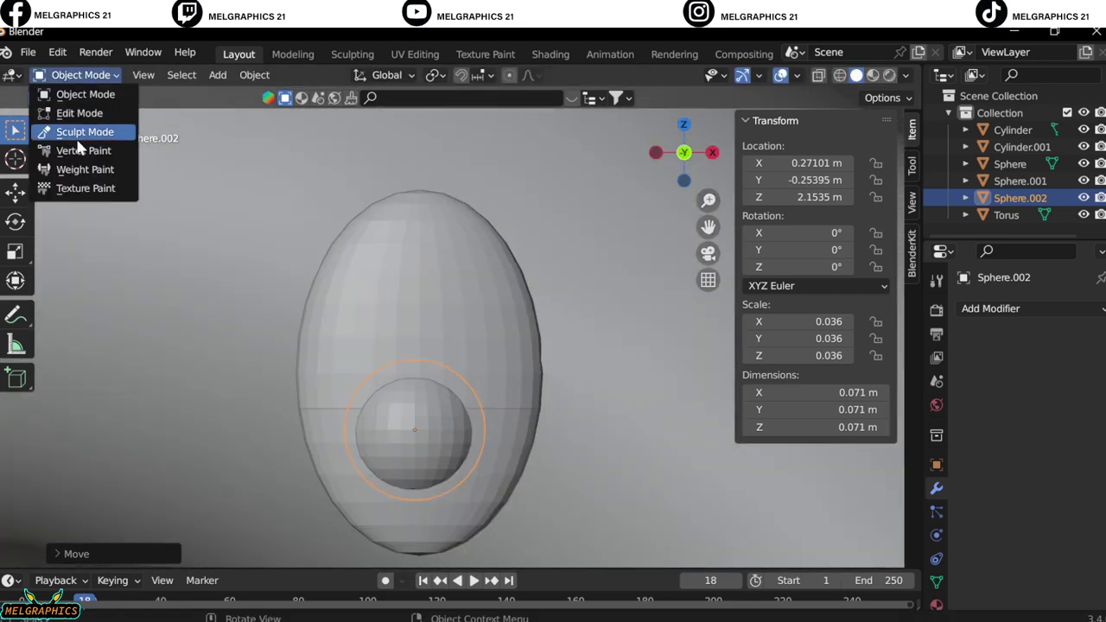
left_click(86, 130)
left_click(15, 298)
left_click_drag(527, 406, 325, 408)
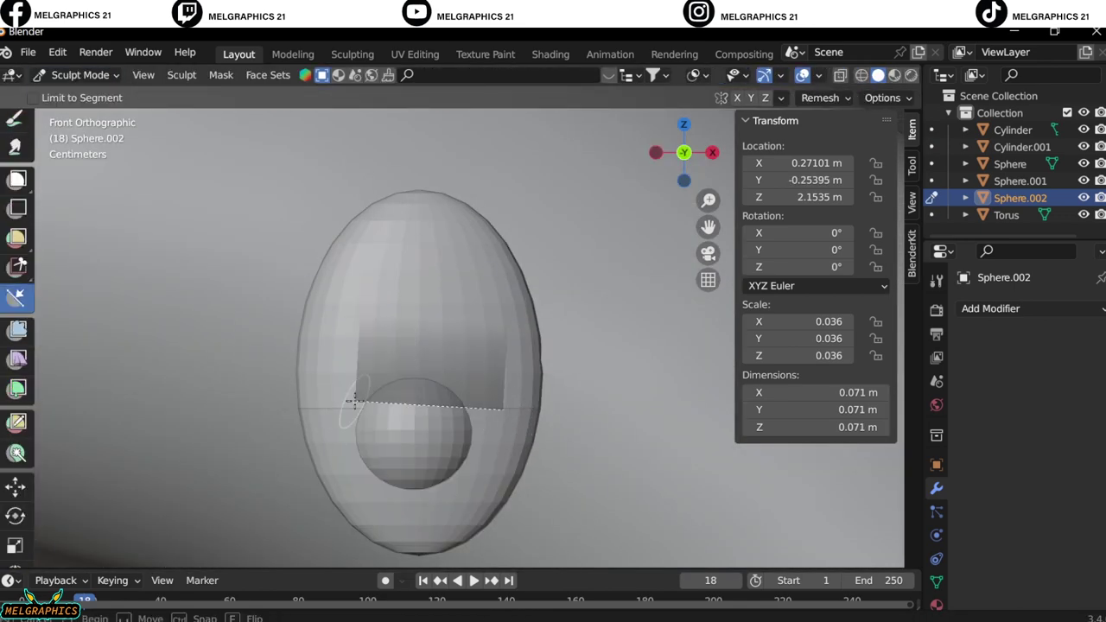
key("ctrl+Tab")
Step: Deepen the pupil's Y scale and re-seat it on the eye surface
middle_click_drag(283, 299, 191, 395)
key("KP_3")
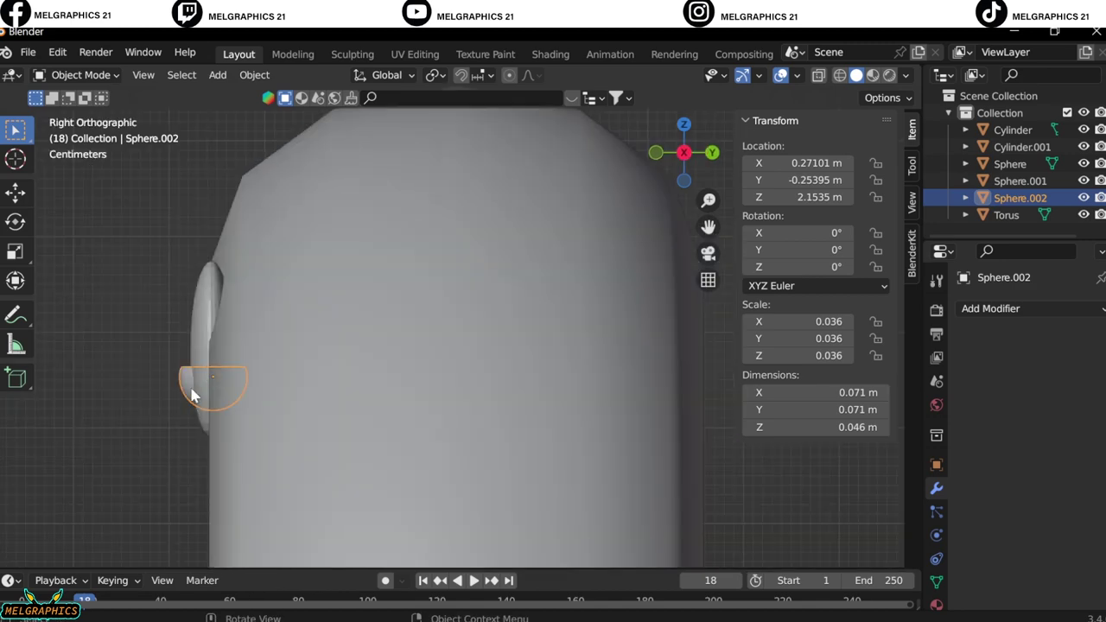
key("KP_1")
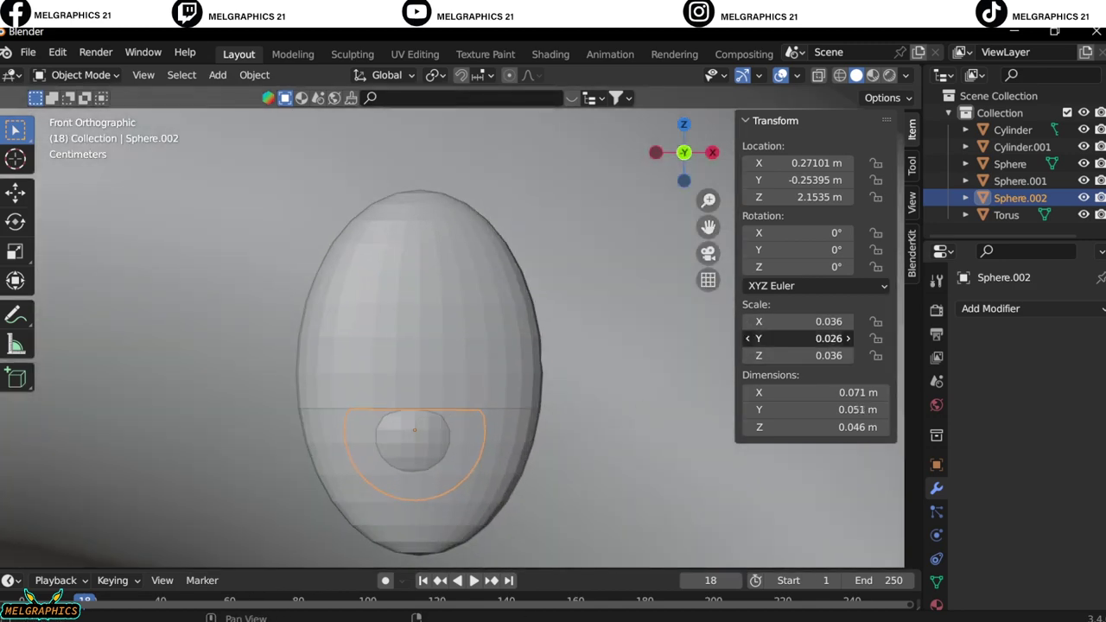
left_click_drag(817, 338, 777, 337)
key("KP_3")
key("g")
key("y")
key("Return")
key("KP_1")
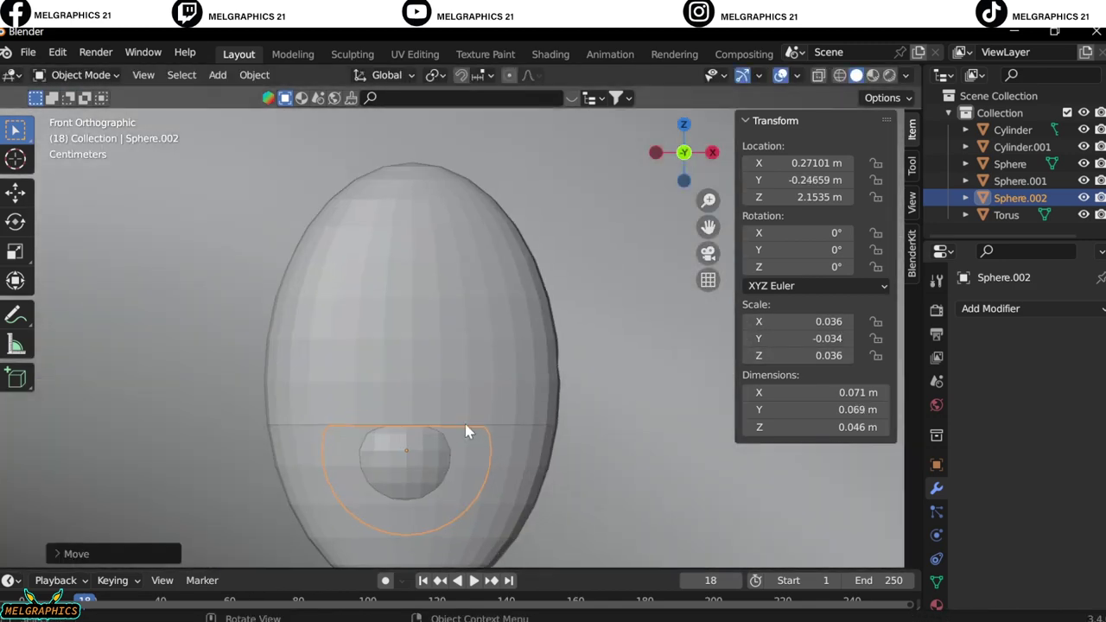
Step: Deselect the pupil to finish the eye, ready to add the next object
scroll(432, 462, "down", 15)
left_click(548, 314)
scroll(547, 313, "down", 5)
scroll(544, 363, "up", 10)
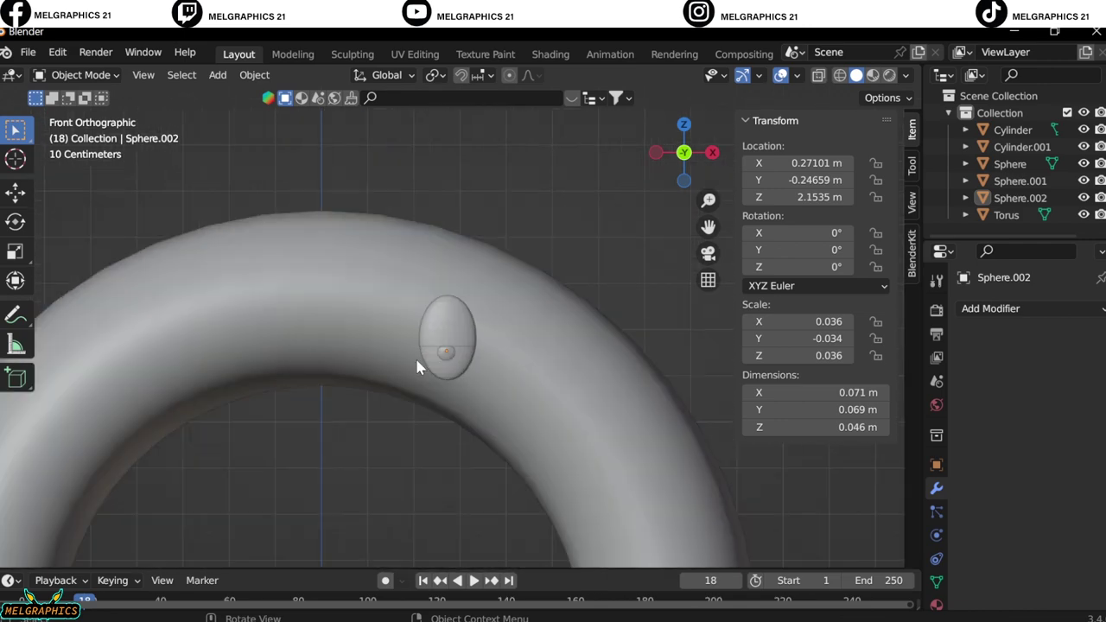
key("shift+a")
Step: Add a cylinder, rotate it 90 degrees on Y, and scale it to 0.2
left_click(386, 296)
key("r")
key("y")
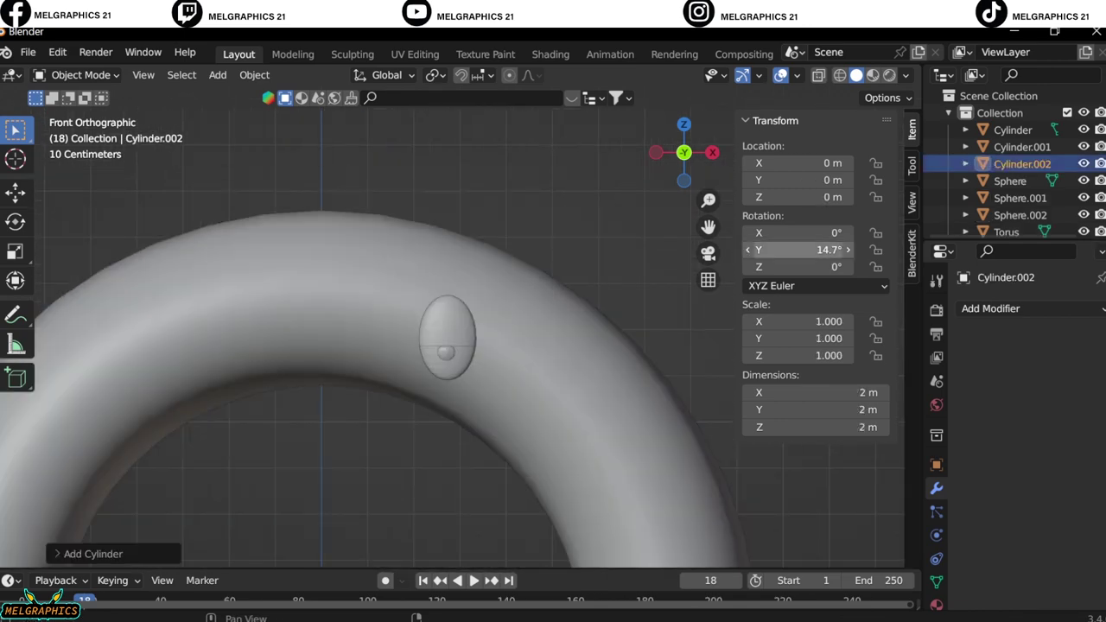
key("9")
key("0")
key("Return")
scroll(640, 277, "down", 5)
key("s")
key("period")
key("2")
key("Return")
Step: Raise the cylinder above the eye and thin it into a slim rod
key("g")
key("z")
left_click(474, 307)
scroll(474, 308, "up", 5)
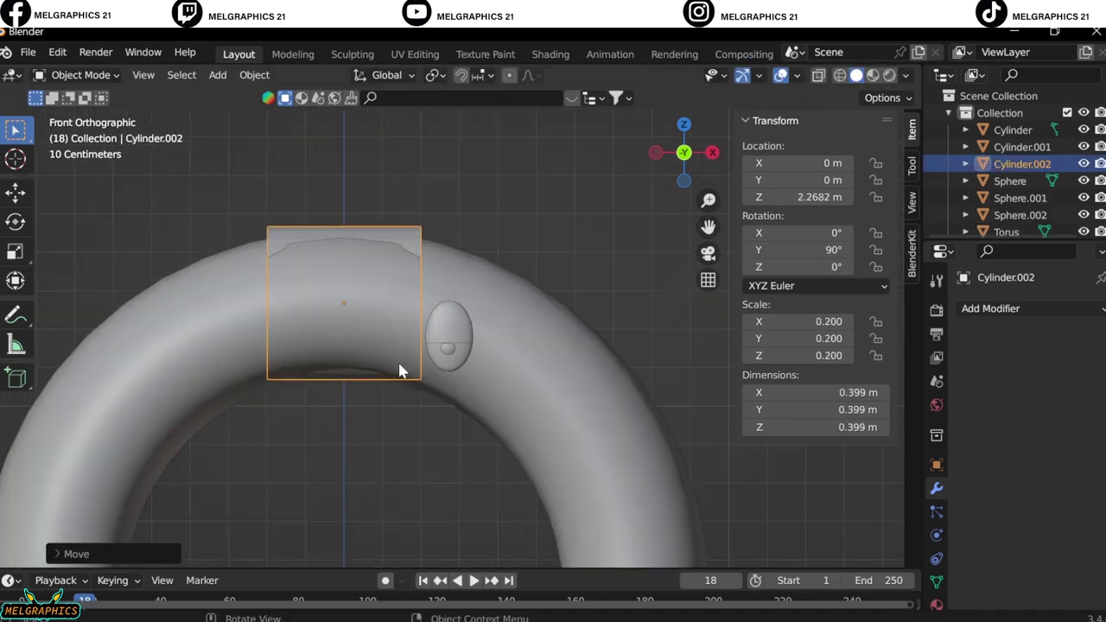
key("s")
left_click(367, 332)
Step: Position the rod just above the eye in depth (side view) and sideways (front view)
key("KP_3")
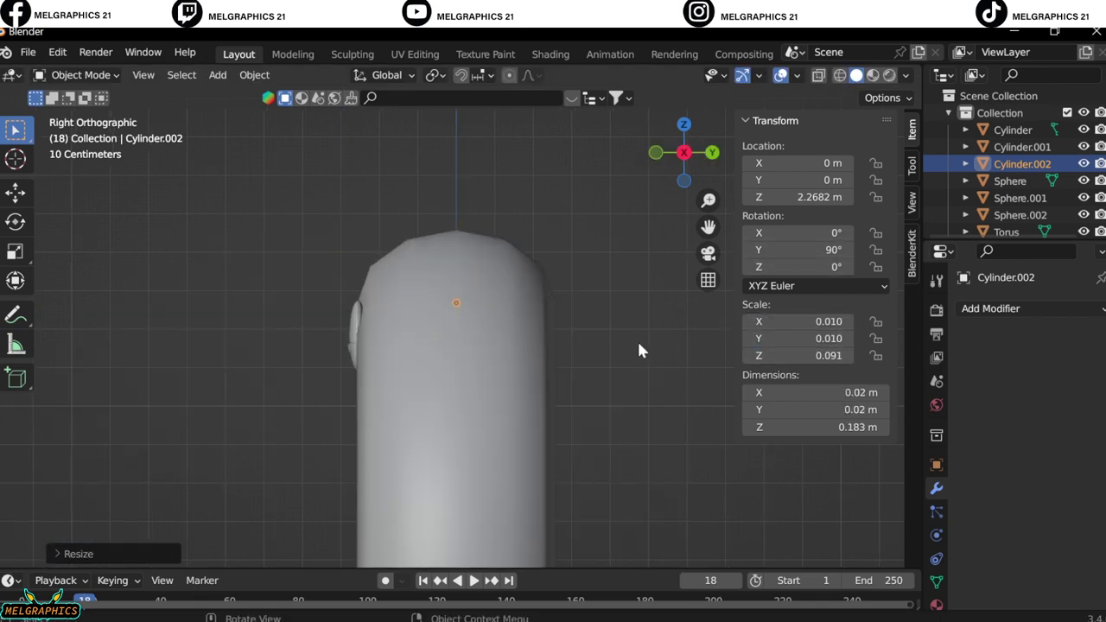
key("g")
key("y")
left_click(541, 336)
key("KP_1")
key("g")
key("x")
left_click(619, 234)
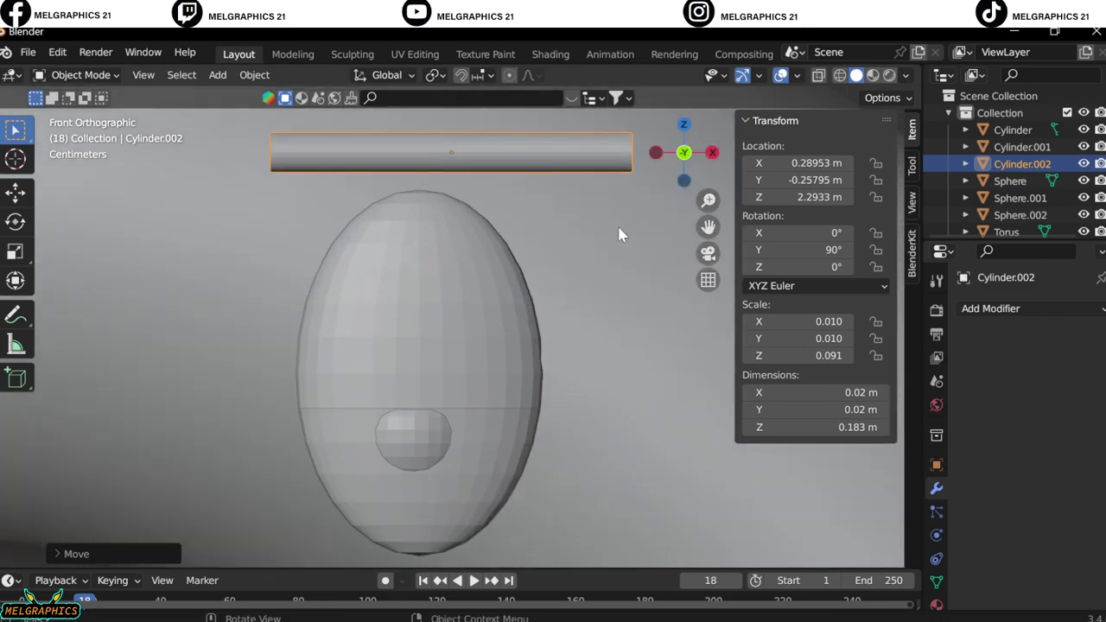
Step: Tilt the rod to follow the eye's angle
middle_click_drag(618, 235, 639, 247)
key("KP_1")
scroll(679, 256, "down", 2)
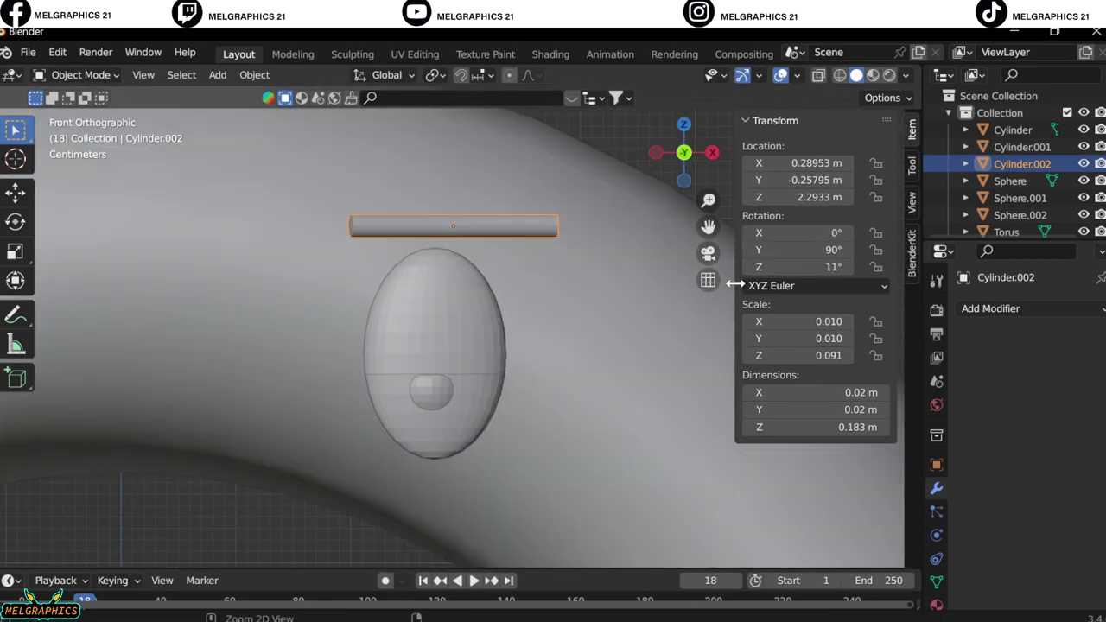
left_click_drag(804, 249, 829, 250)
scroll(517, 356, "down", 5)
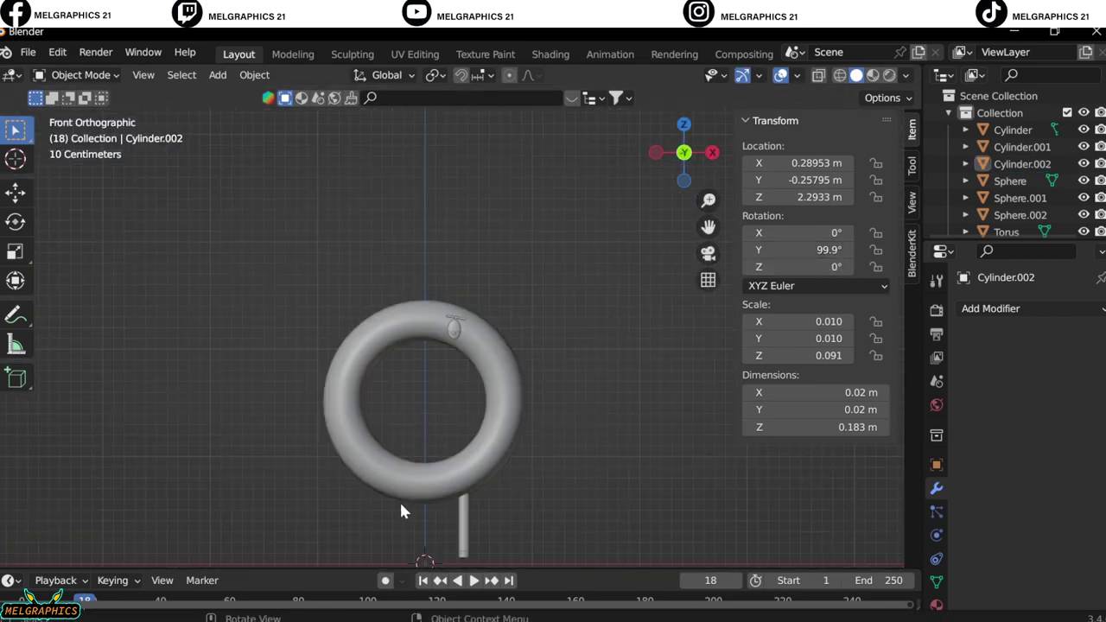
scroll(399, 497, "up", 5)
scroll(403, 391, "down", 3)
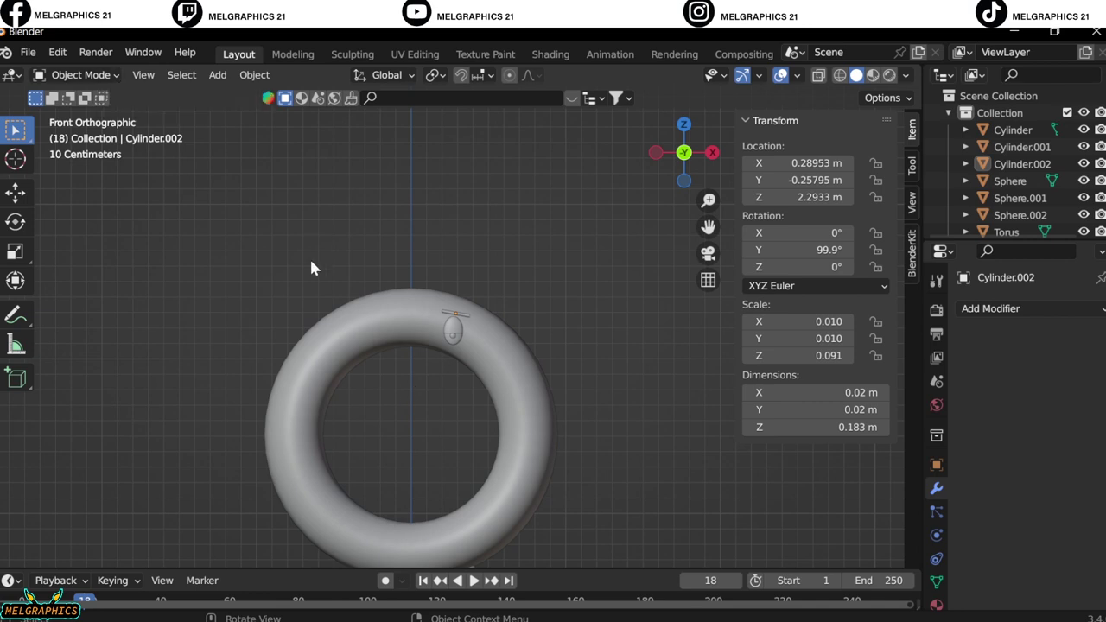
Step: Add a UV sphere, shrink it and place it beside the donut
key("shift+a")
left_click(286, 294)
key("g")
key("z")
left_click(605, 453)
key("s")
left_click(448, 423)
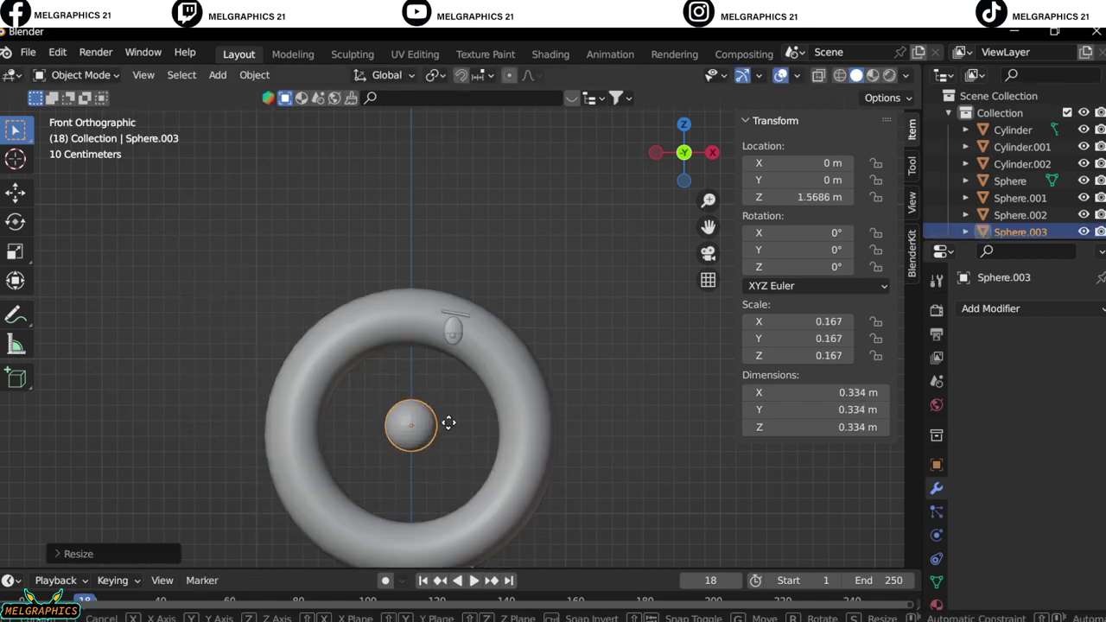
left_click(548, 389)
key("s")
left_click(586, 421)
scroll(604, 415, "up", 3)
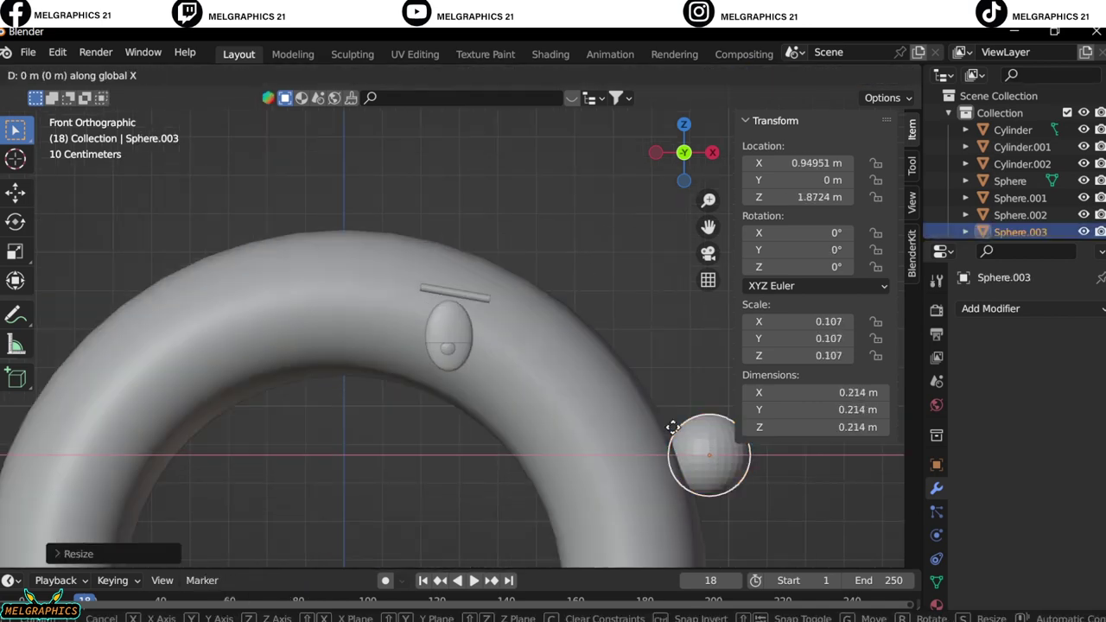
Step: In Sculpt Mode, pull the sphere into a long arm with the Snake Hook brush
left_click(82, 75)
left_click(87, 126)
key("r")
key("Escape")
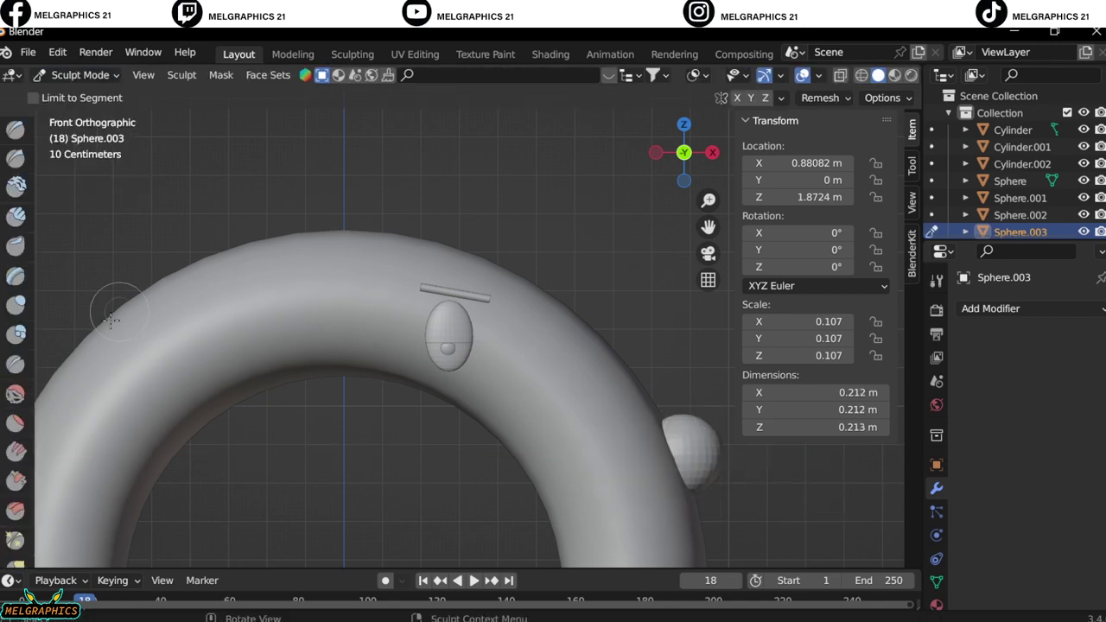
key("k")
middle_click_drag(725, 484, 551, 291, "shift")
key("f")
left_click(538, 254)
scroll(538, 254, "down", 2)
mouse_move(593, 264)
left_mouse_down()
mouse_move(593, 467)
mouse_move(604, 456)
left_mouse_up()
scroll(553, 406, "down", 2)
middle_click_drag(367, 307, 403, 365)
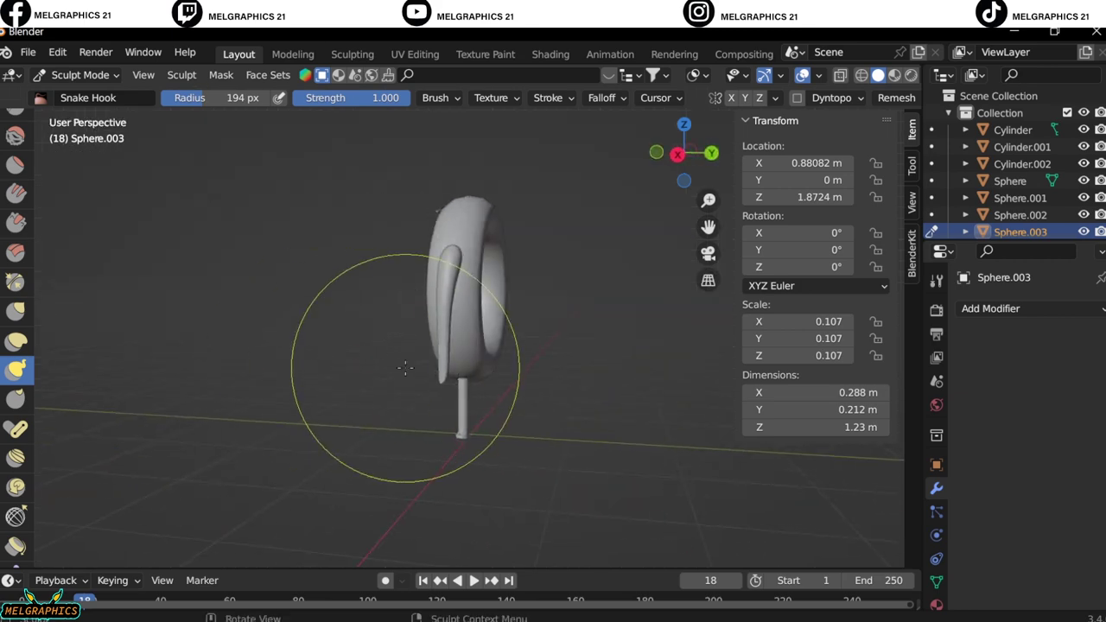
Step: Return to Object Mode, select the donut torus and show its interaction mode choices
key("KP_1")
left_click(82, 75)
left_click(74, 92)
left_click(424, 414)
left_click(990, 309)
left_click(320, 285)
left_click(82, 75)
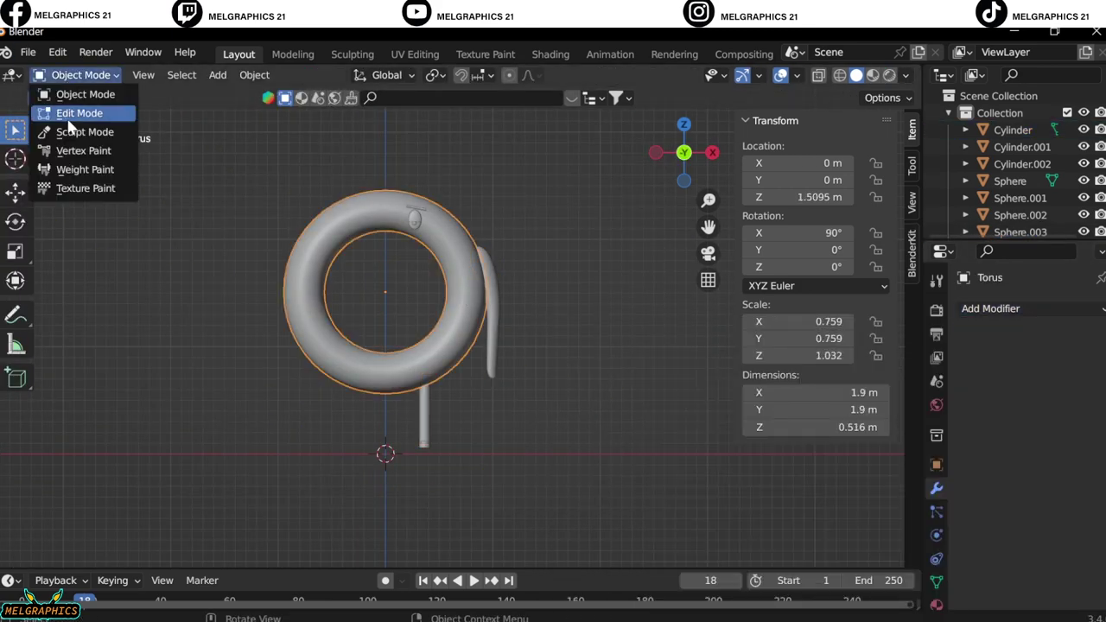
left_click(87, 112)
Step: Select all of the torus mesh, apply a face operation, and return to Object Mode
key("a")
middle_click_drag(563, 291, 692, 328)
right_click(442, 553)
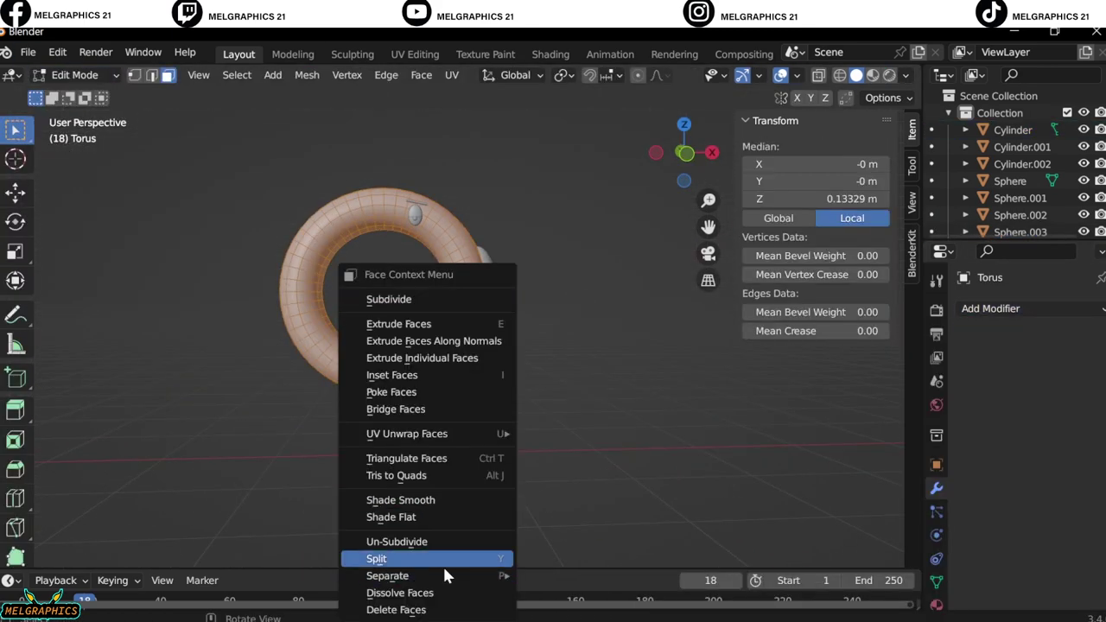
left_click(443, 564)
mouse_move(442, 564)
middle_mouse_down()
mouse_move(346, 383)
mouse_move(357, 313)
middle_mouse_up()
key("Tab")
key("KP_1")
scroll(406, 311, "up", 3)
Step: Apply Shade Smooth to the arm and the leg
left_click(504, 188)
right_click(505, 188)
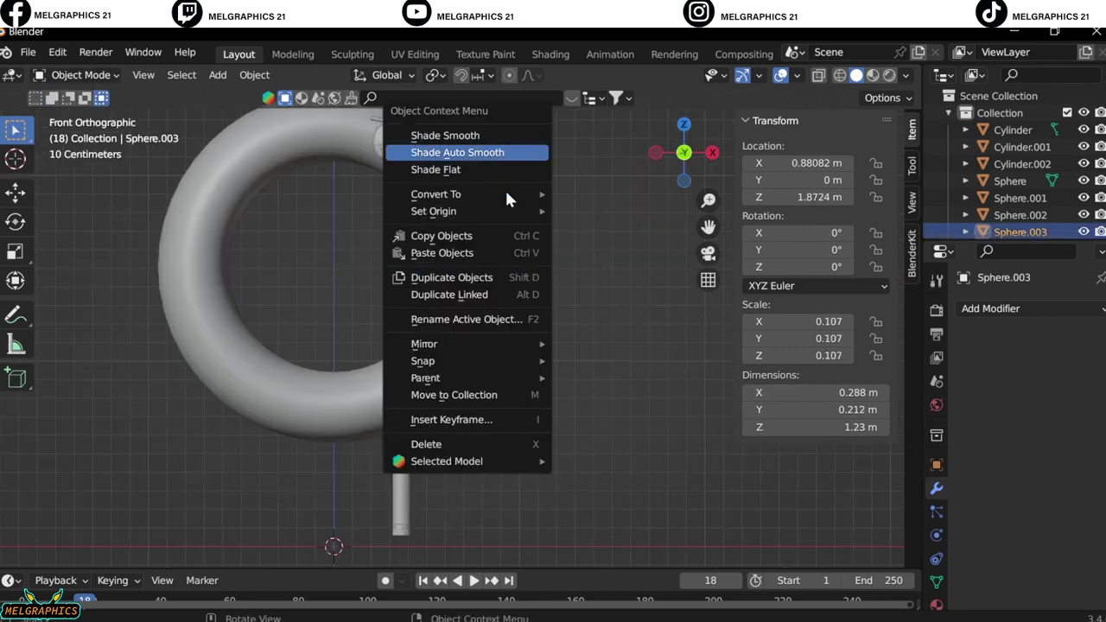
right_click(444, 190)
left_click(395, 527)
right_click(512, 411)
left_click(511, 401)
Step: Apply Shade Smooth to both eye pieces
right_click(464, 340)
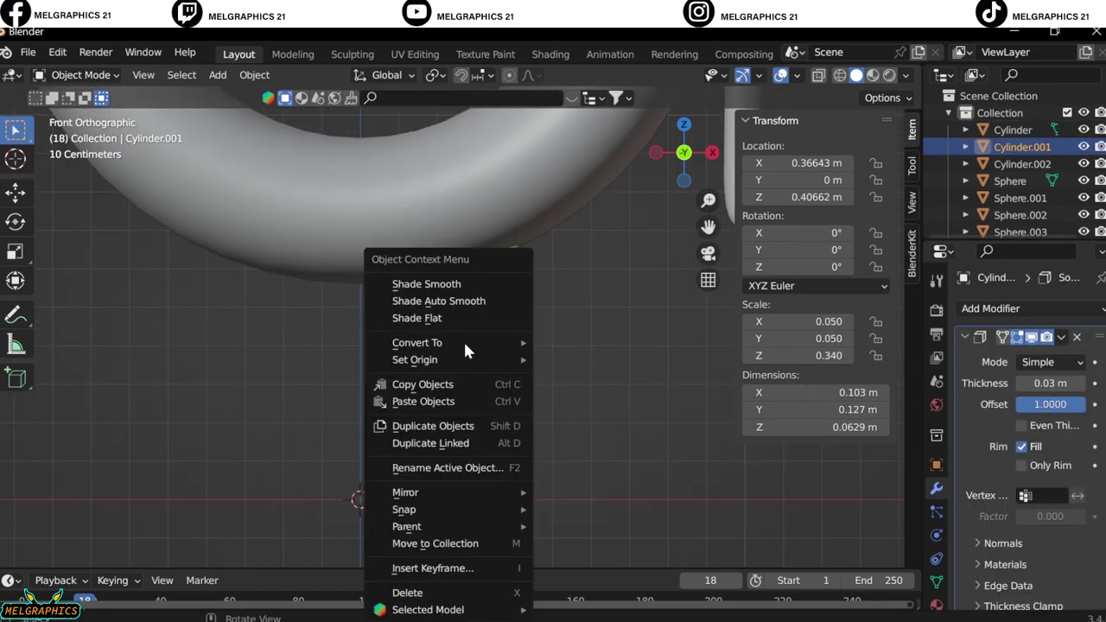
key("Escape")
scroll(463, 339, "down", 3)
left_click(493, 333)
right_click(495, 291)
left_click(497, 287)
left_click(488, 302)
right_click(488, 302)
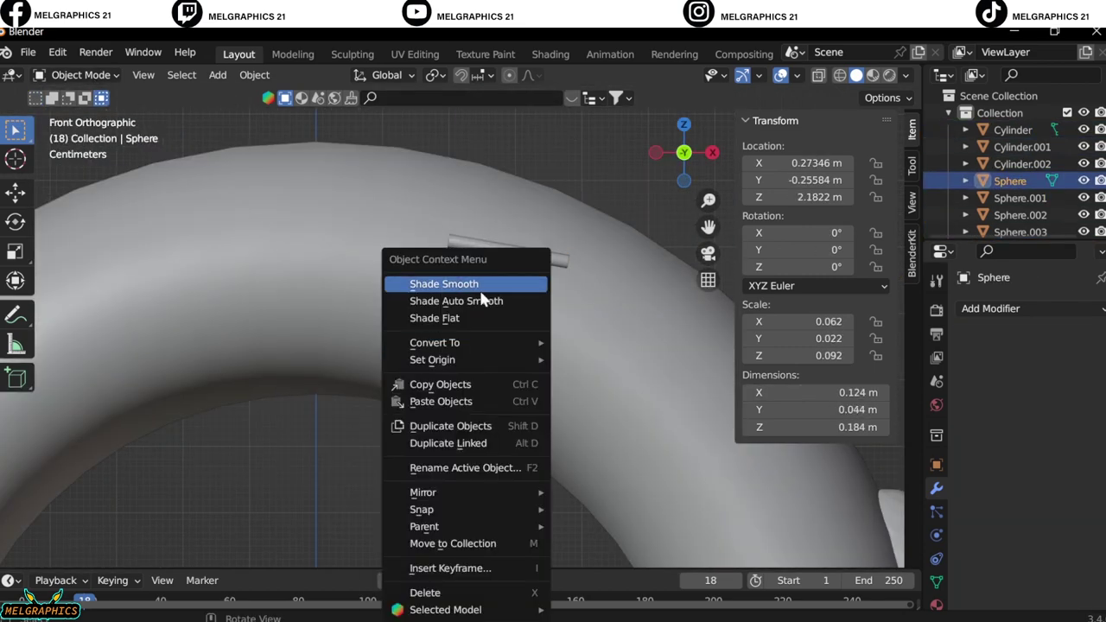
left_click(488, 288)
scroll(533, 158, "down", 3)
scroll(513, 279, "down", 1)
Step: Add a Mirror modifier to the leg so it appears on both sides
left_click(513, 497)
left_click(990, 308)
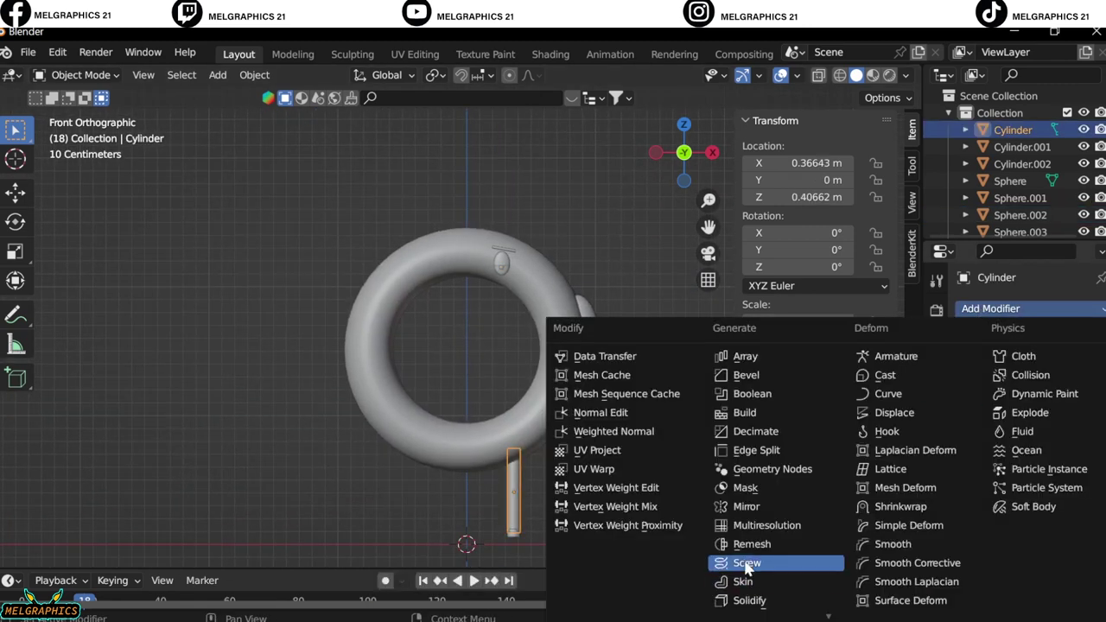
left_click(741, 516)
left_click(1076, 337)
left_click(1022, 147)
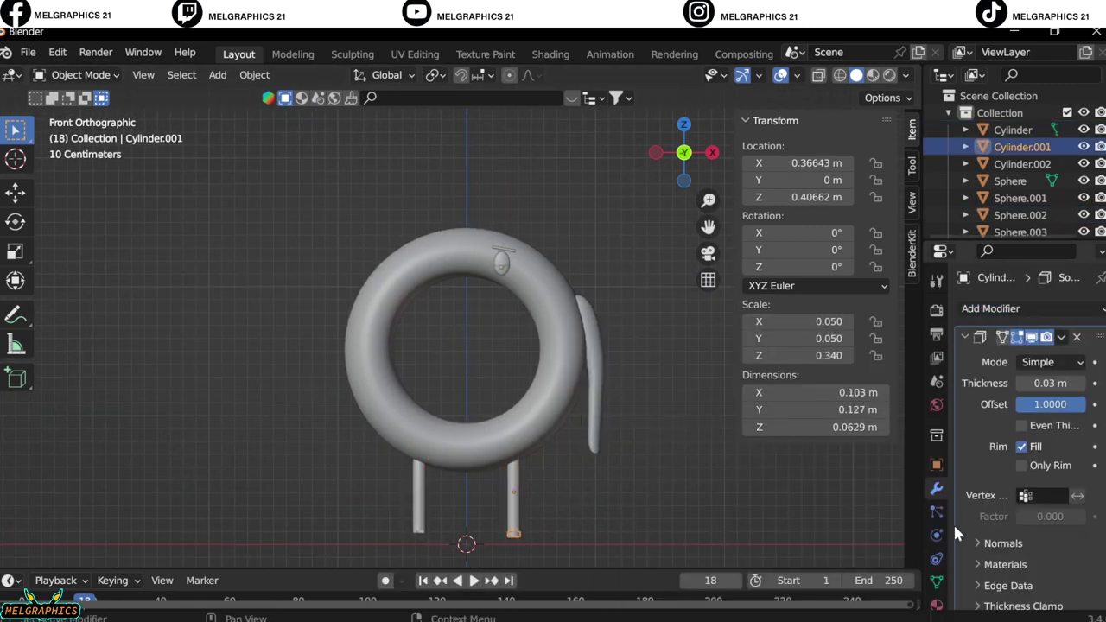
left_click(990, 309)
left_click(740, 510)
scroll(1049, 453, "down", 5)
scroll(1006, 474, "up", 5)
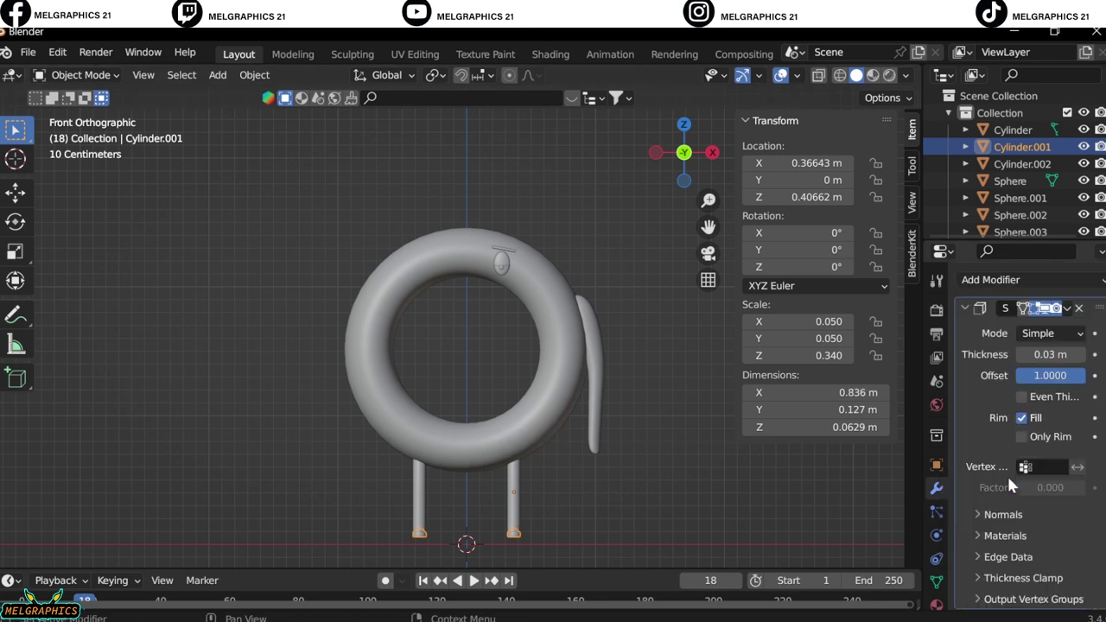
scroll(667, 527, "up", 2)
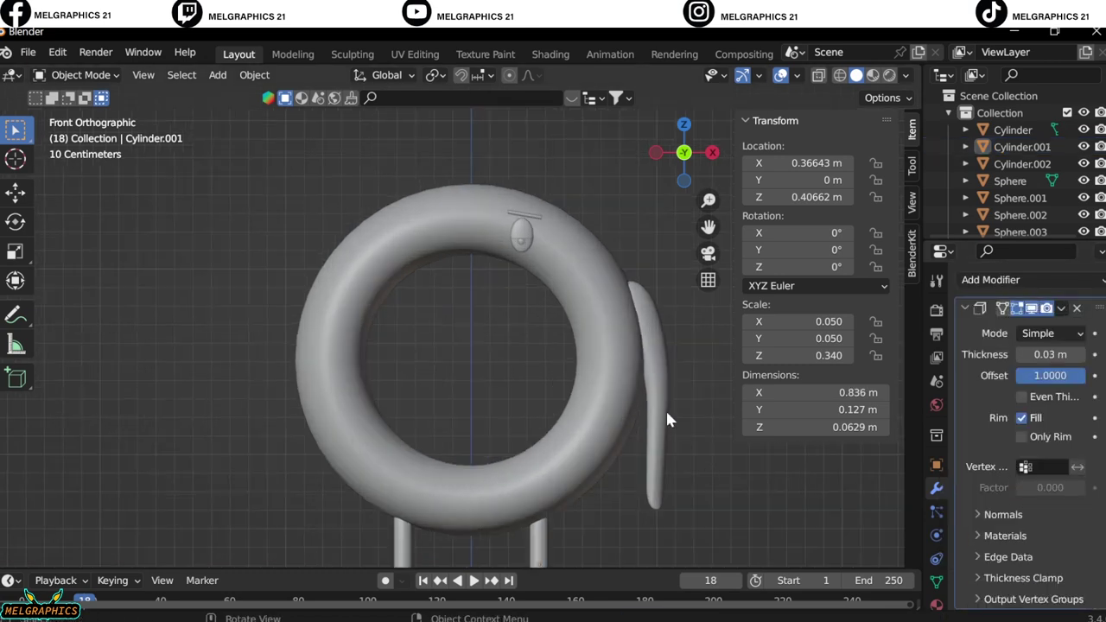
Step: Mirror the arm onto the opposite side and apply the modifier
left_click(665, 409)
left_click(990, 308)
left_click(743, 508)
left_click(1076, 424)
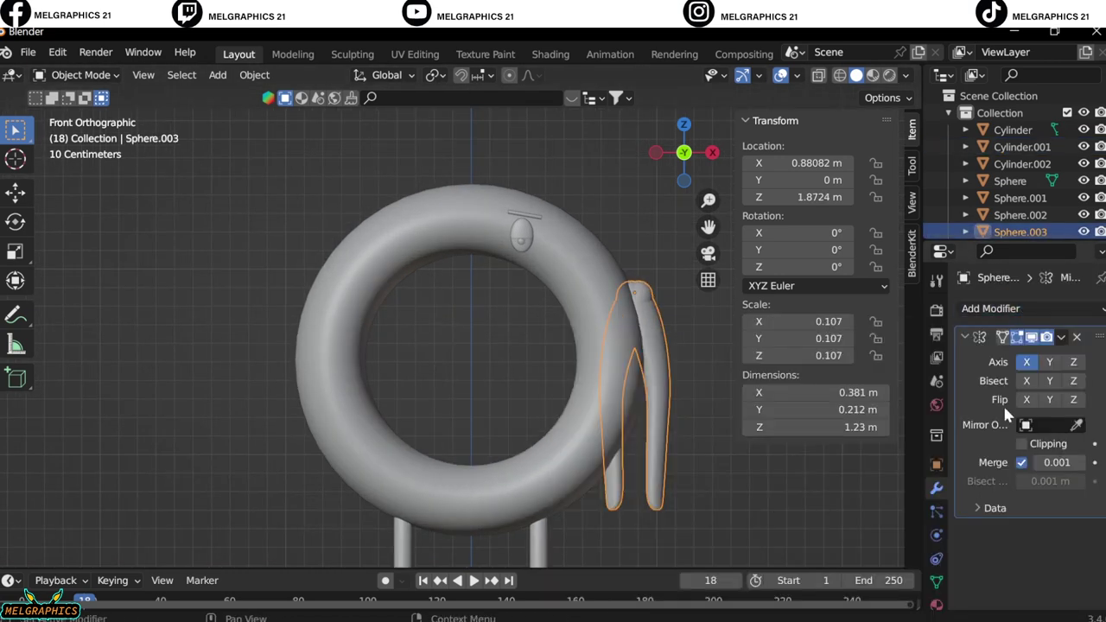
left_click(527, 493)
key("ctrl+a")
Step: Add a Mirror modifier to the eyebrow
left_click(529, 222)
left_click(990, 309)
left_click(743, 508)
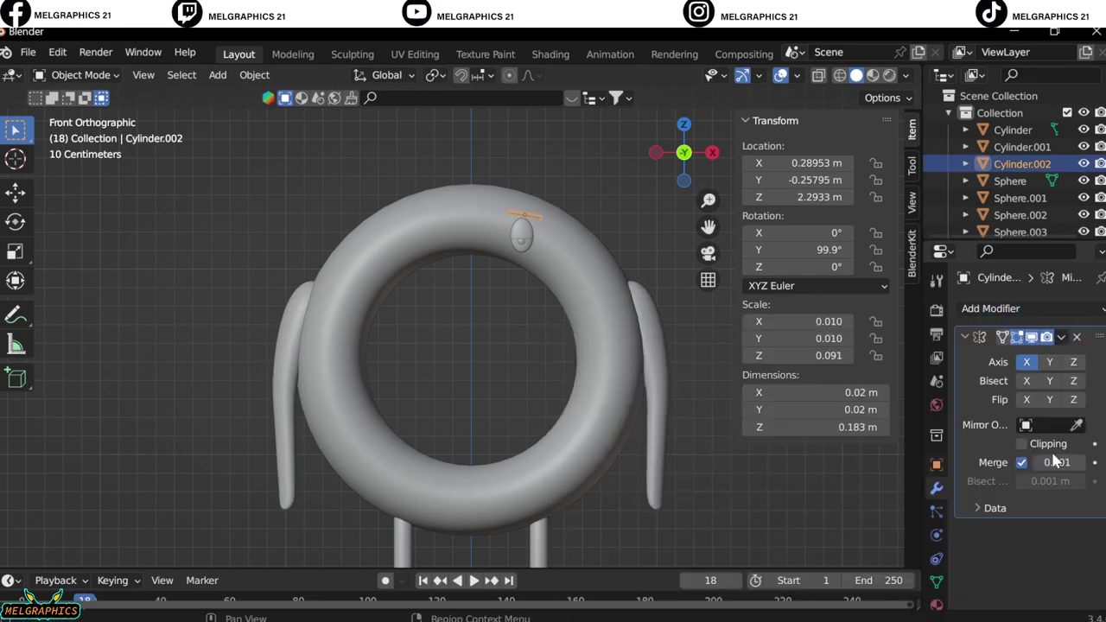
key("ctrl+z")
left_click(744, 508)
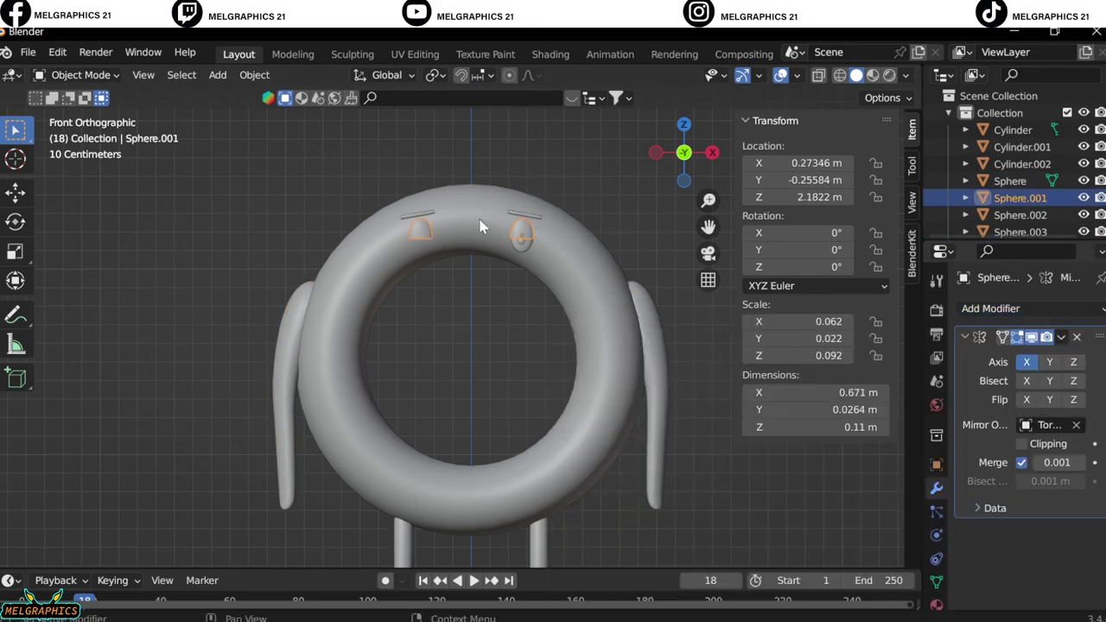
Step: Add a Mirror modifier to the other eye piece and check the character in perspective
left_click(489, 222)
scroll(489, 259, "up", 3)
left_click(990, 308)
left_click(748, 506)
key("ctrl+z")
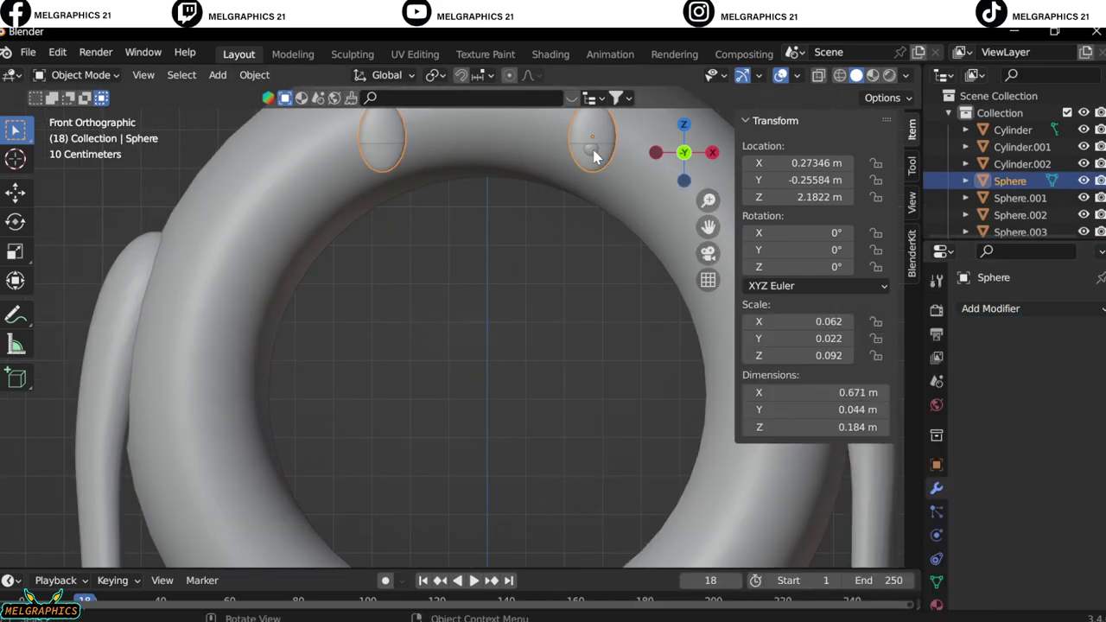
key("ctrl+z")
key("ctrl+z")
scroll(499, 477, "down", 5)
mouse_move(498, 474)
middle_mouse_down()
mouse_move(460, 479)
mouse_move(561, 462)
middle_mouse_up()
Step: Save the scene as day9.blend
key("KP_1")
left_click(28, 51)
left_click(64, 180)
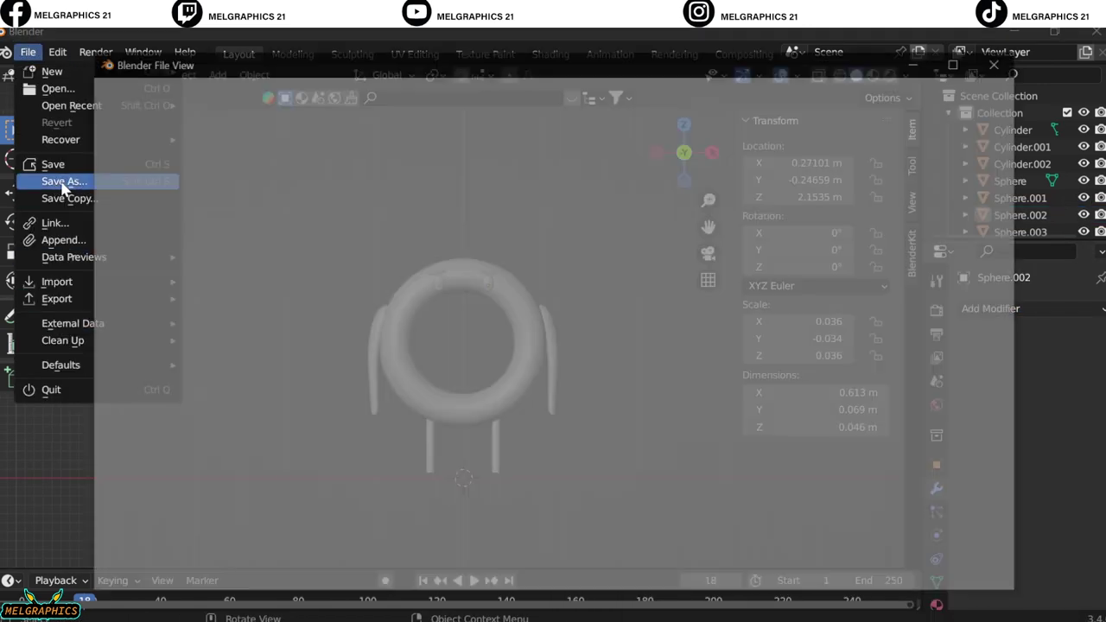
type("day9.blend")
left_click(877, 584)
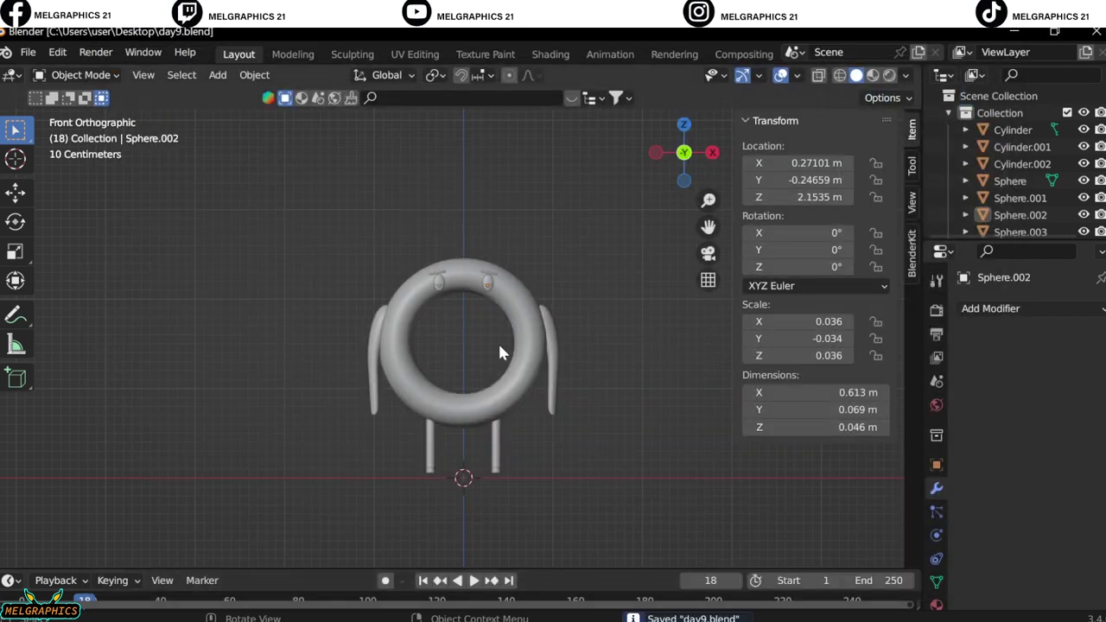
Step: Search BlenderKit for 'briefcase' and add the Laptop Bag model
left_click(497, 98)
type("breifcase")
key("BackSpace")
key("BackSpace")
key("BackSpace")
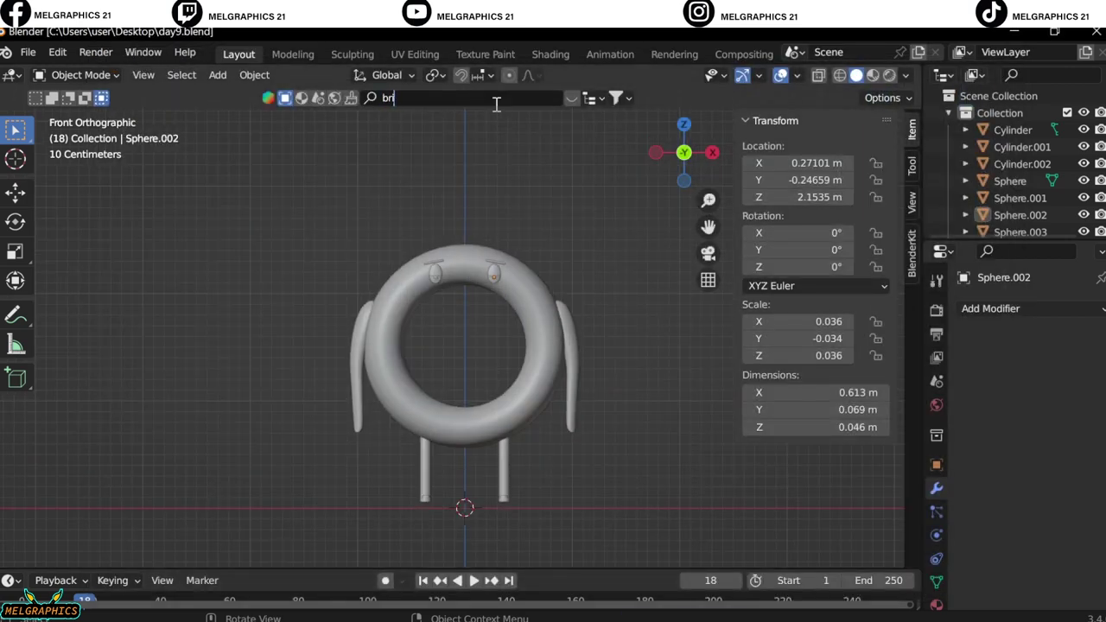
type("riefcase")
key("Return")
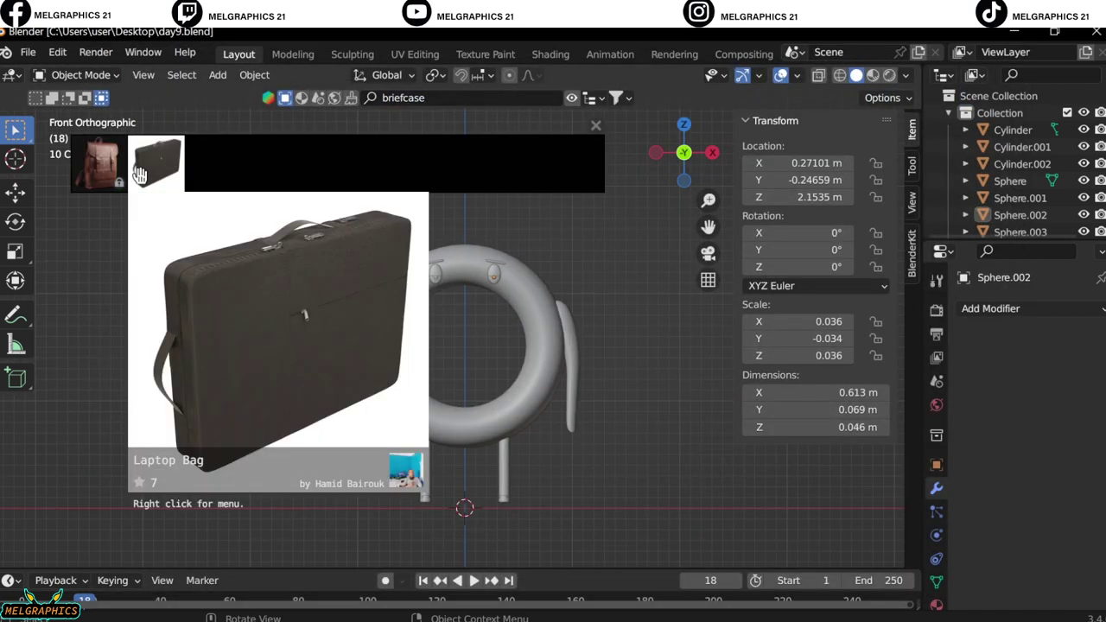
left_click(155, 163)
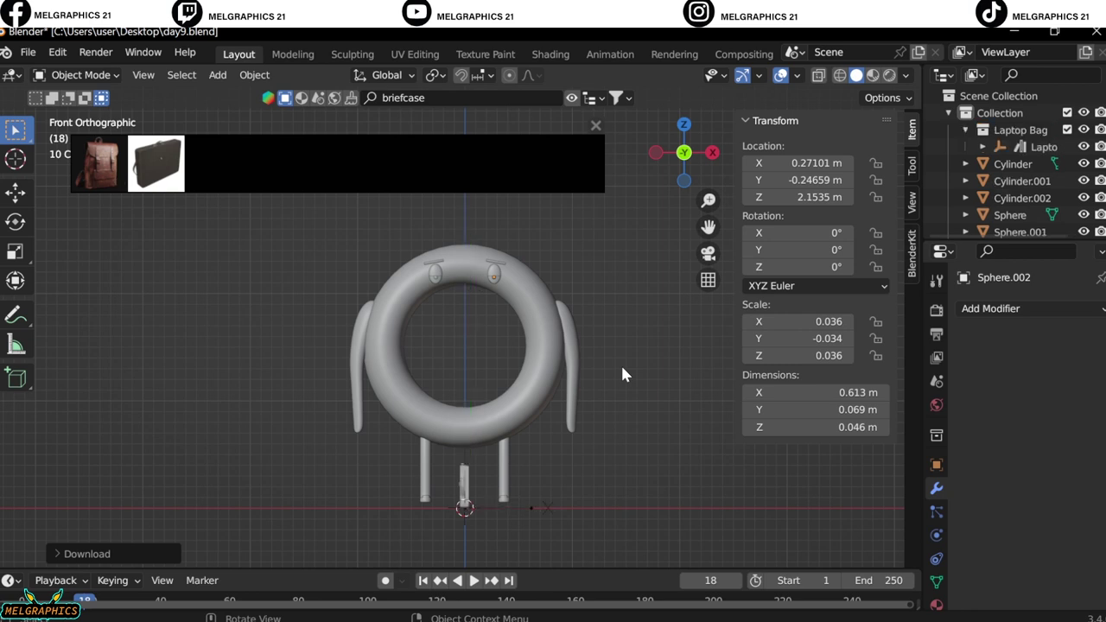
Step: Move the laptop bag along X and Y so it hangs beside the character's right arm
scroll(545, 424, "up", 3)
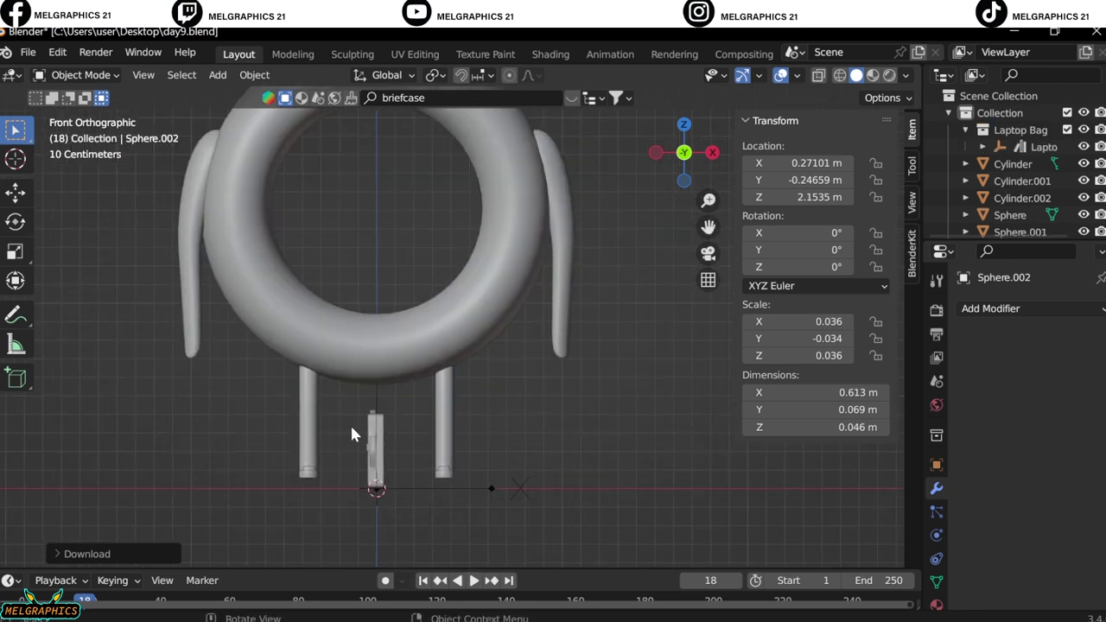
middle_click_drag(358, 432, 406, 486)
key("KP_1")
left_click(375, 436)
key("g")
key("x")
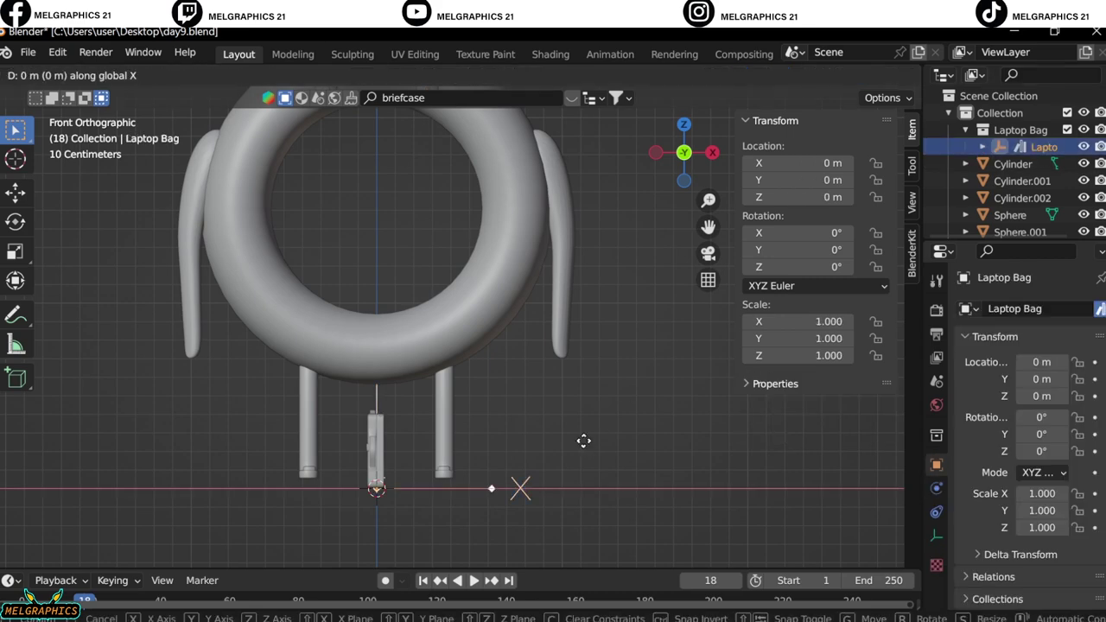
left_click(766, 443)
mouse_move(748, 455)
middle_mouse_down()
mouse_move(575, 443)
mouse_move(425, 389)
mouse_move(423, 431)
middle_mouse_up()
key("KP_3")
key("g")
key("y")
left_click(522, 502)
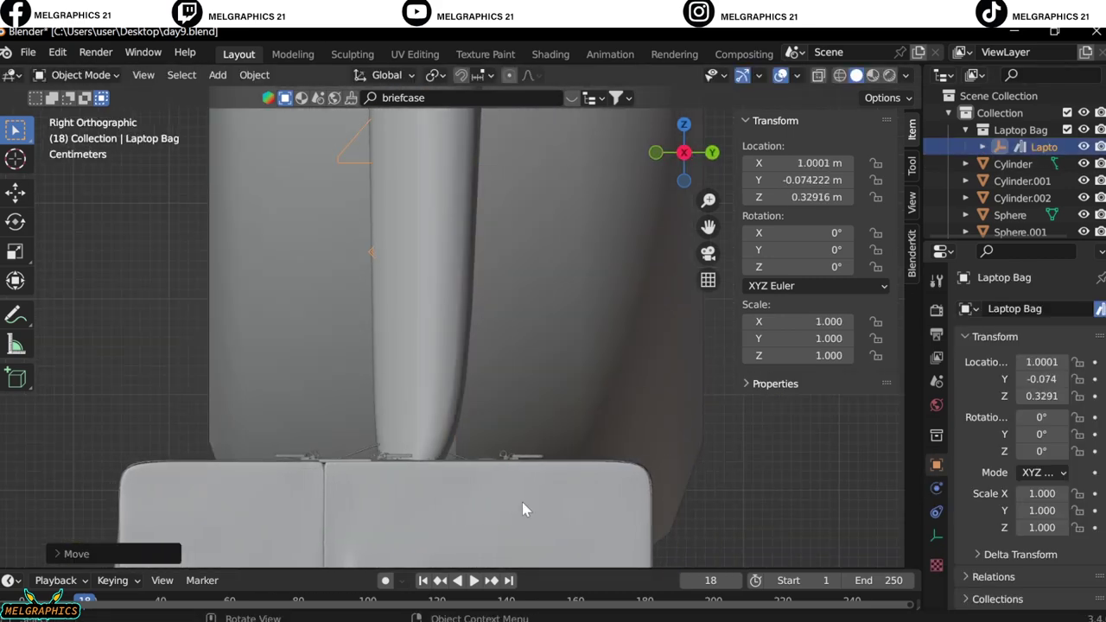
key("KP_1")
Step: Widen the laptop bag to about 1.54 along X
scroll(553, 363, "down", 8)
key("s")
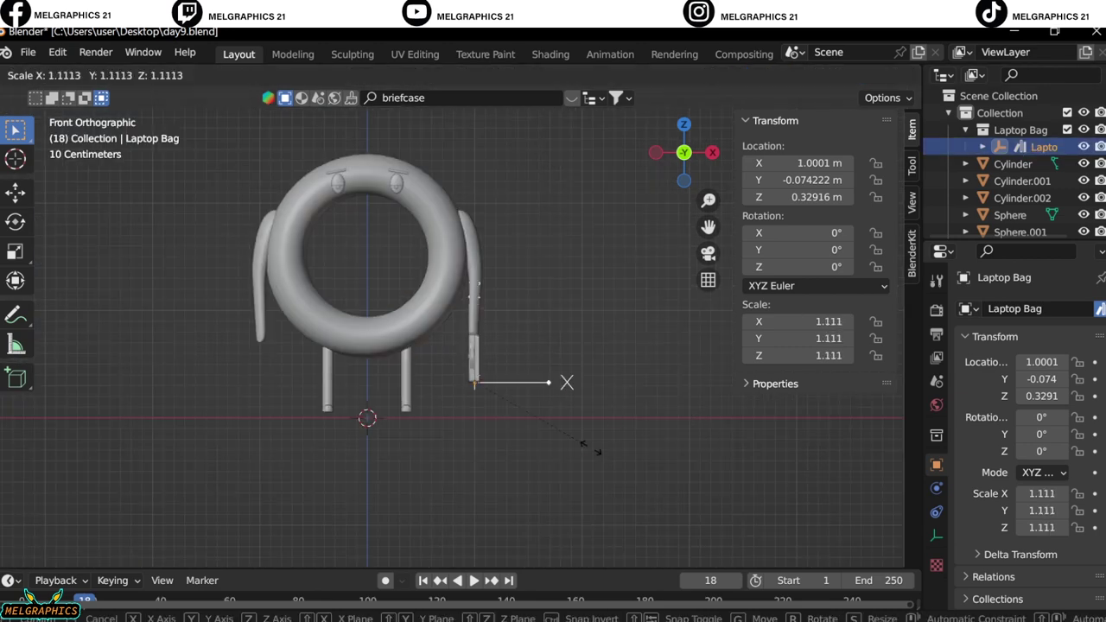
left_click(604, 432)
middle_click_drag(605, 432, 527, 441)
key("ctrl+z")
left_click_drag(804, 321, 864, 321)
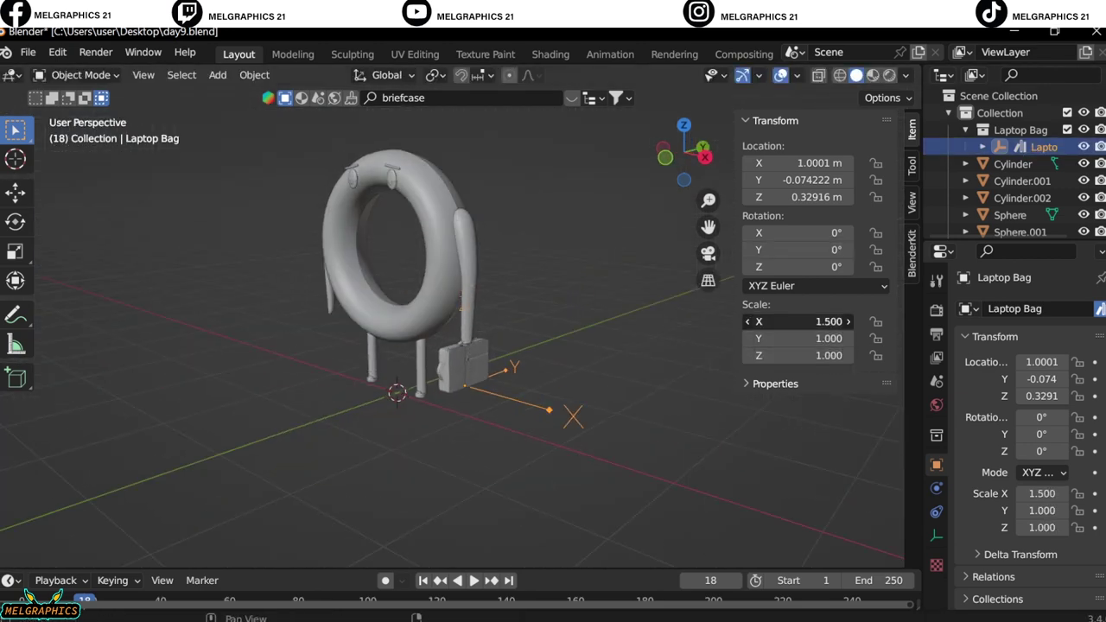
scroll(489, 400, "up", 5)
scroll(488, 400, "up", 2)
key("KP_1")
Step: Save the scene to day9.blend with Ctrl+S
key("ctrl+s")
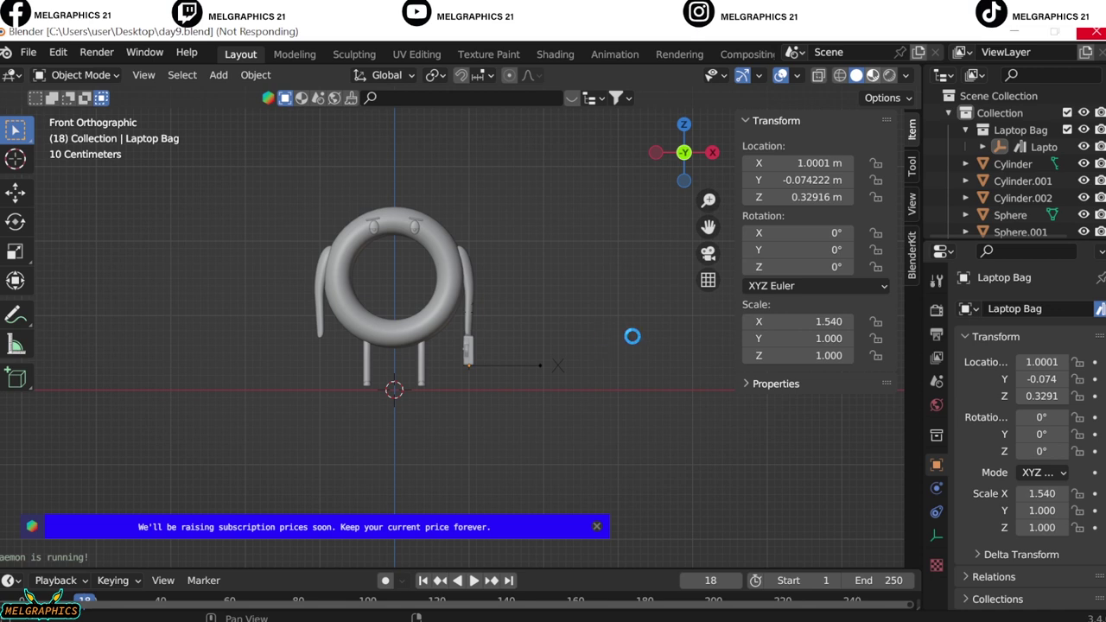
Step: Give the donut torus a pink material and the inner donut an orange one
scroll(450, 302, "up", 5)
middle_click_drag(450, 313, 669, 313, "shift")
left_click(538, 303)
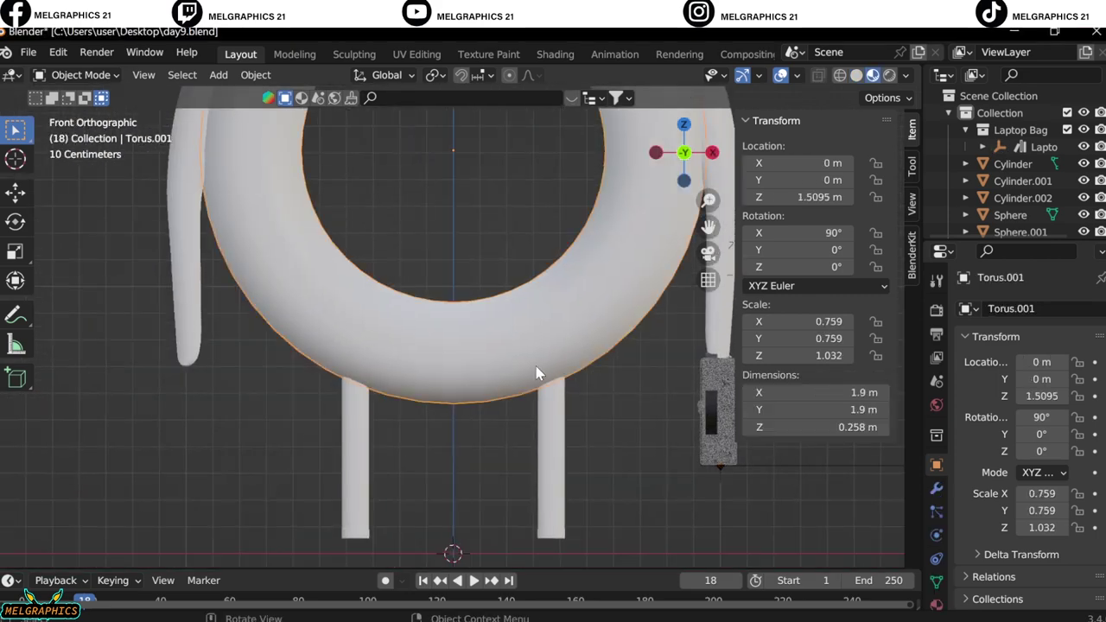
left_click(936, 604)
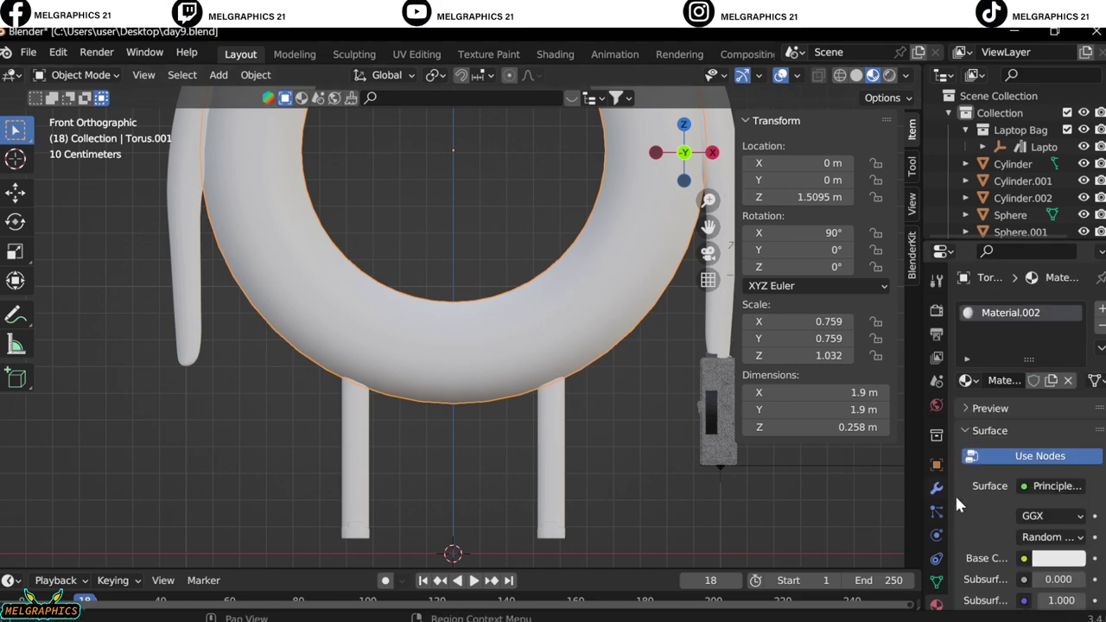
left_click(1059, 558)
left_click(999, 374)
middle_click_drag(633, 421, 483, 346)
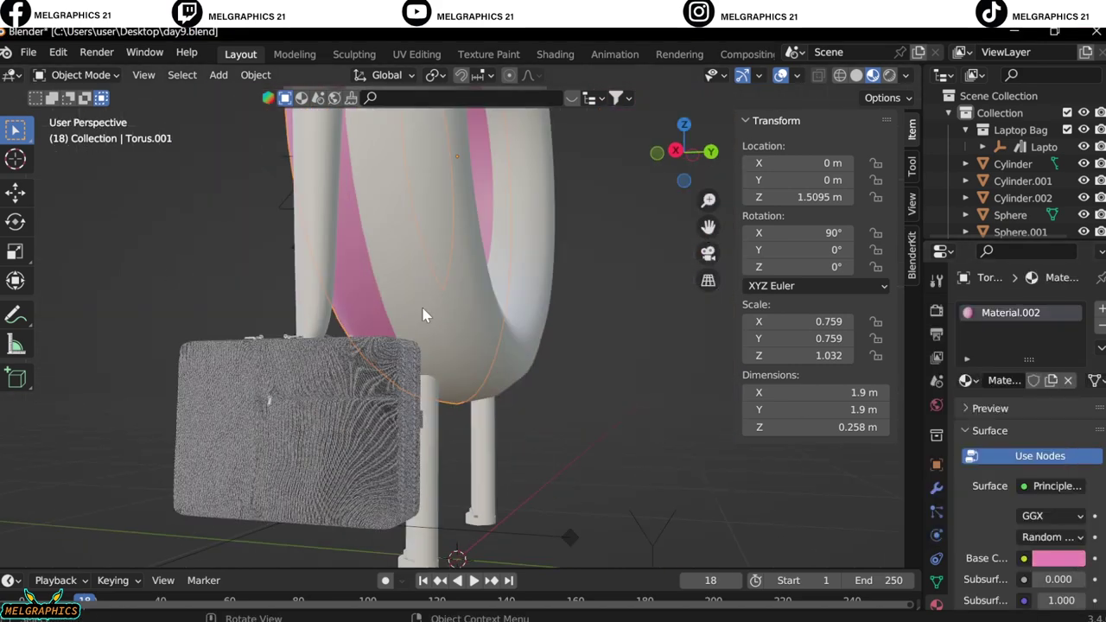
left_click(449, 259)
left_click(1058, 558)
left_click(1019, 363)
Step: Add a new skin-tone material to the arm with hue 0.042
left_click(367, 296)
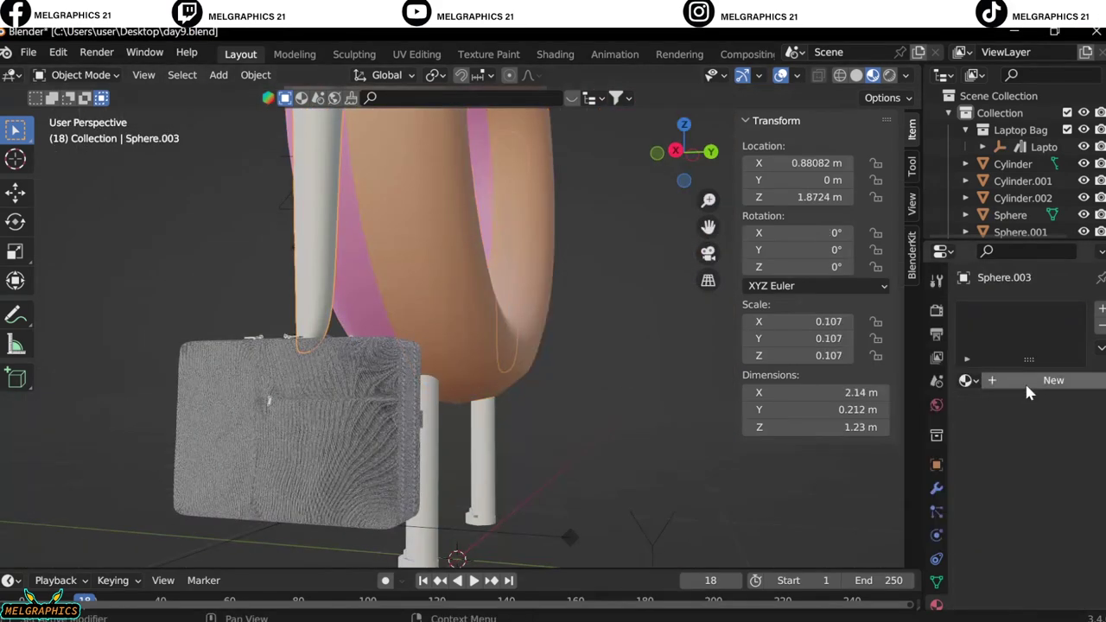
left_click(494, 370)
left_click(1061, 560)
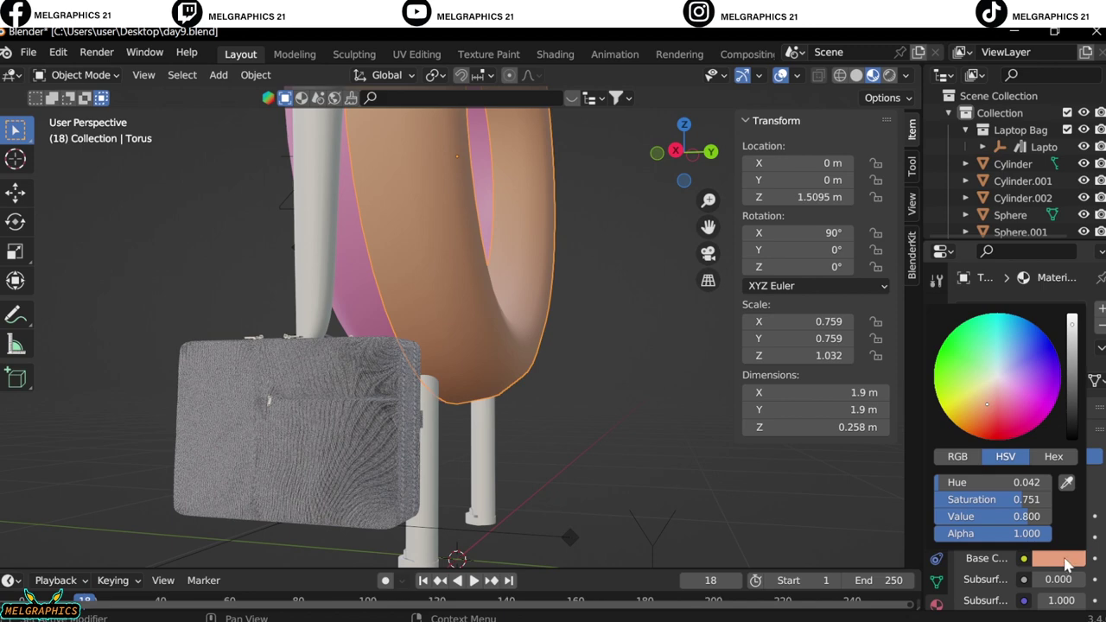
key("ctrl+z")
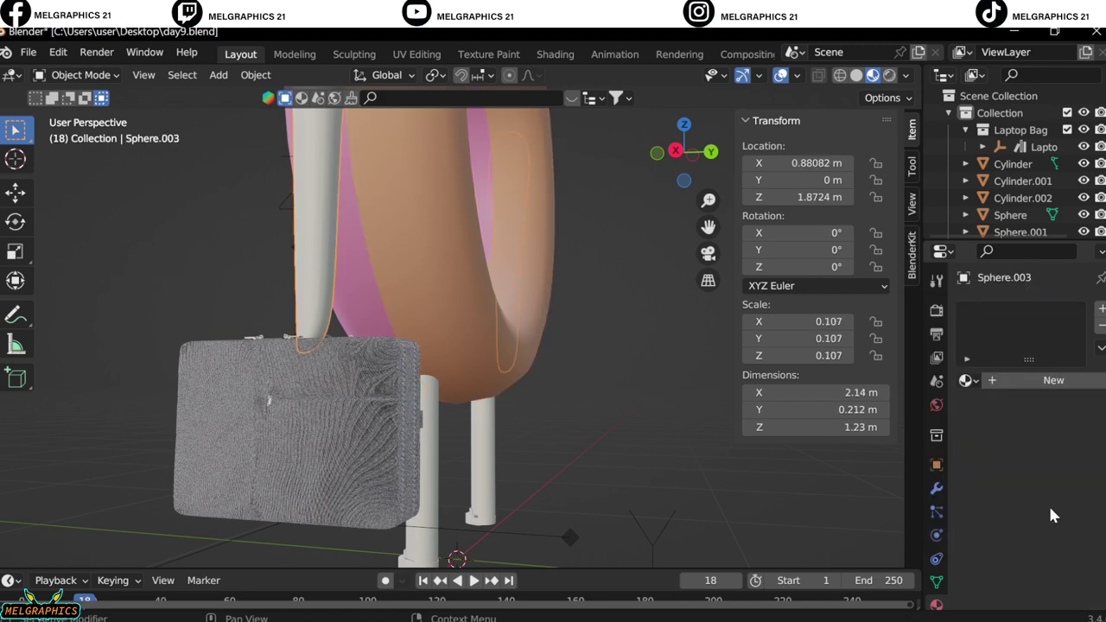
left_click(1046, 380)
left_click(1059, 558)
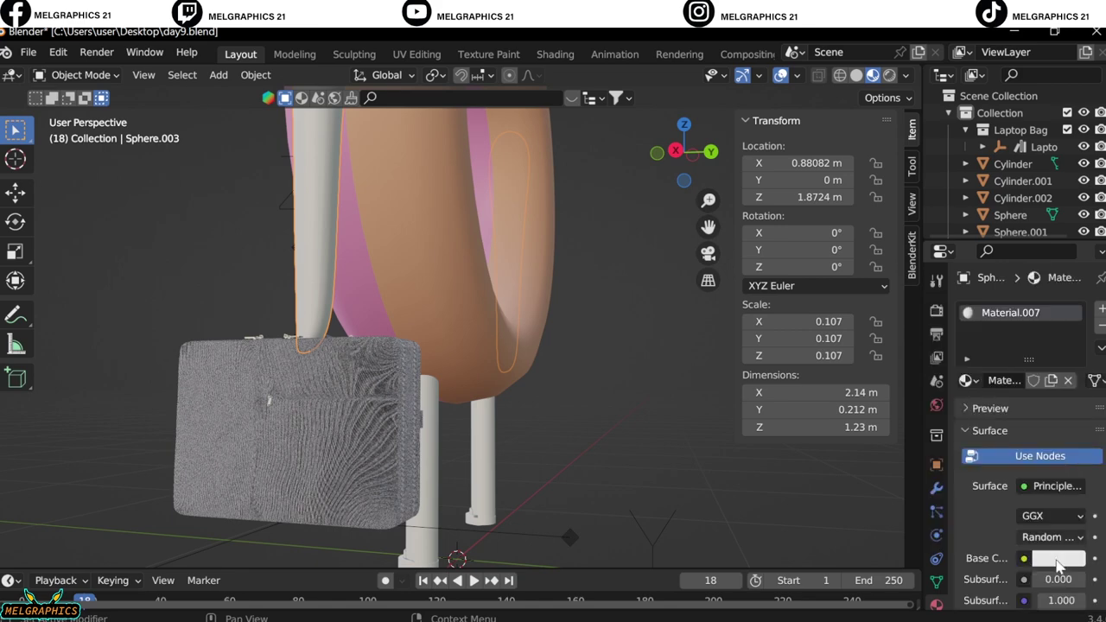
left_click(1058, 558)
left_click(993, 482)
type(".042")
key("Return")
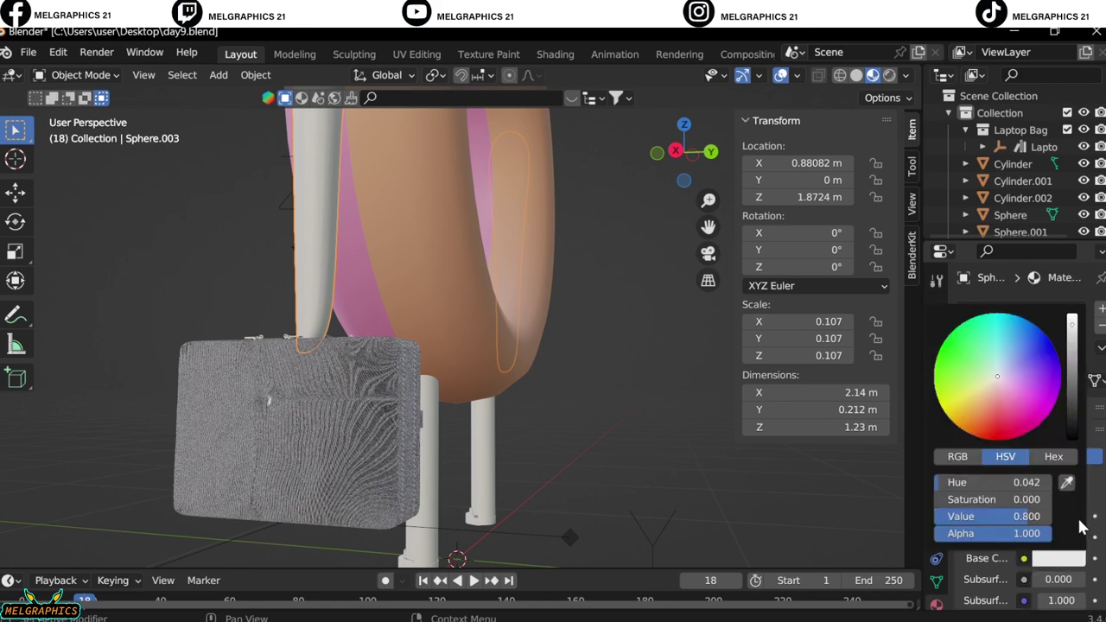
left_click(1021, 497)
key("Escape")
key("ctrl+z")
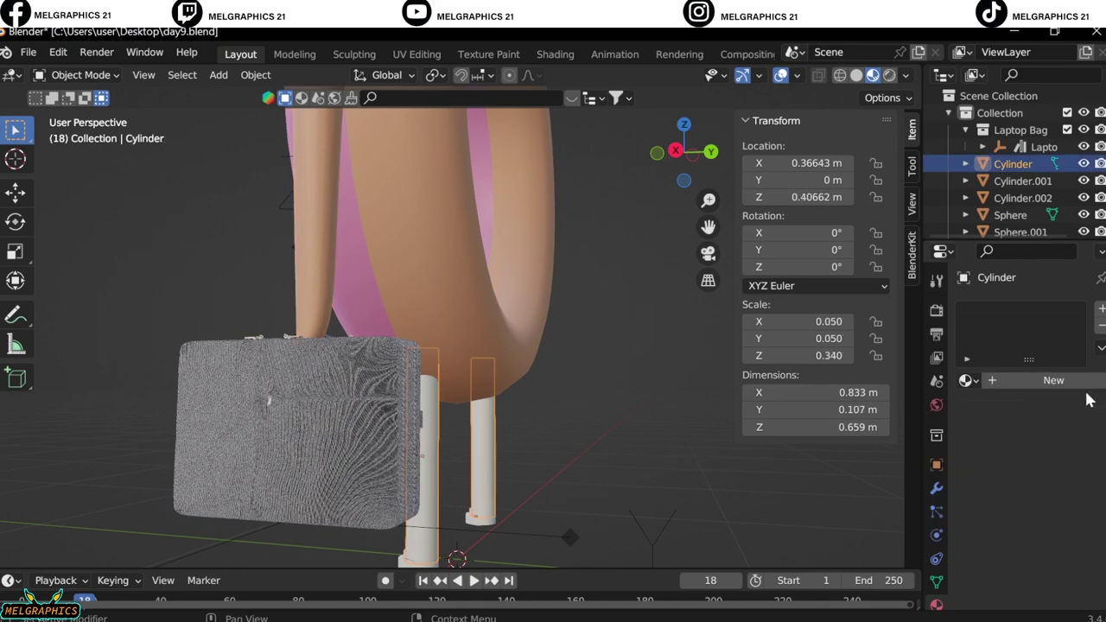
Step: Give the legs a skin material with saturation 0.751 and hue 0.042
left_click(1007, 383)
left_click(1058, 558)
left_click(1025, 500)
type(".7")
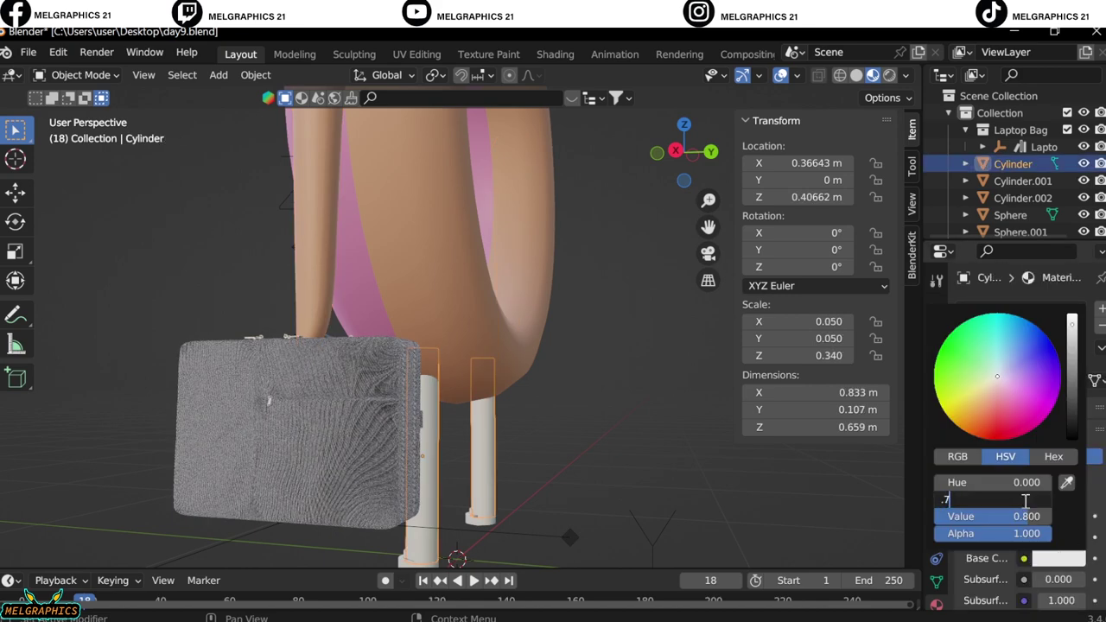
type("51")
key("shift+Tab")
key("BackSpace")
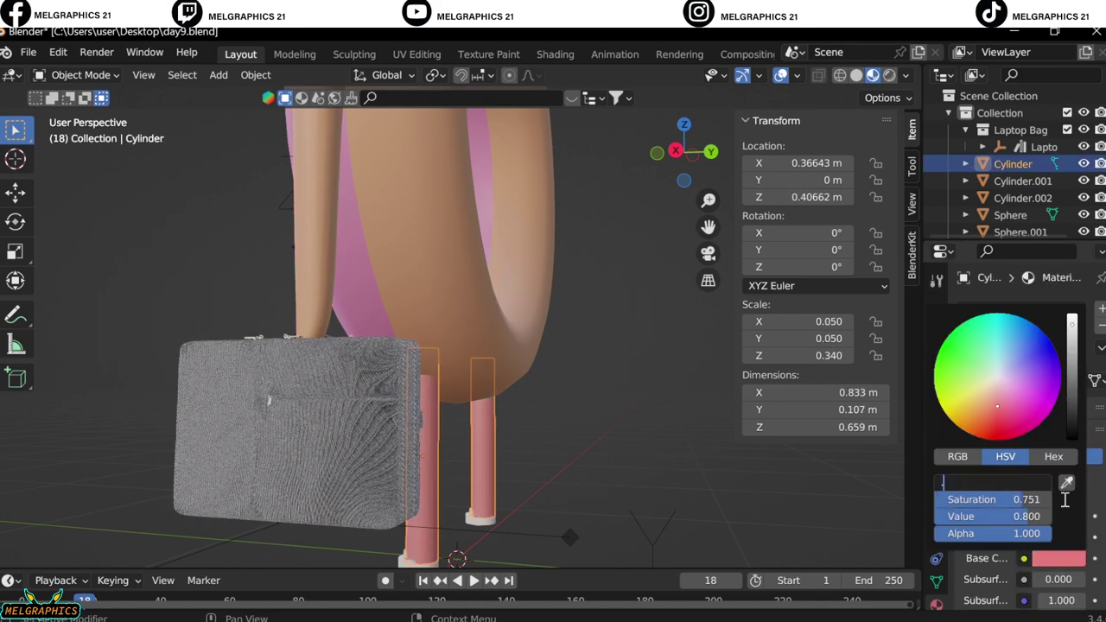
left_click(518, 376)
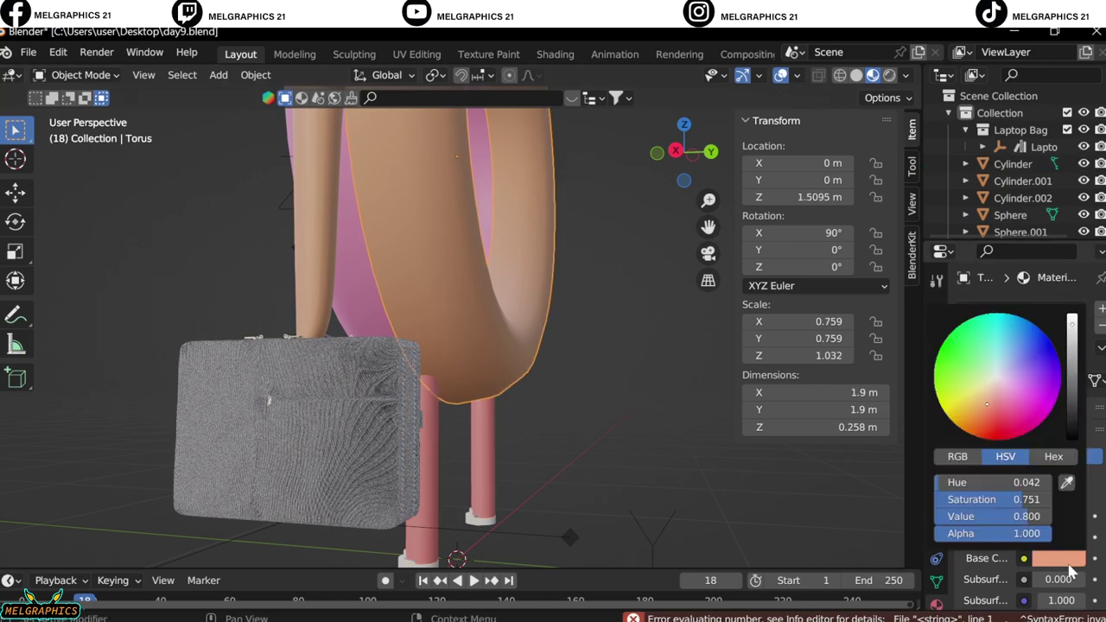
left_click(313, 277)
left_click(482, 432)
left_click(1058, 558)
left_click(994, 482)
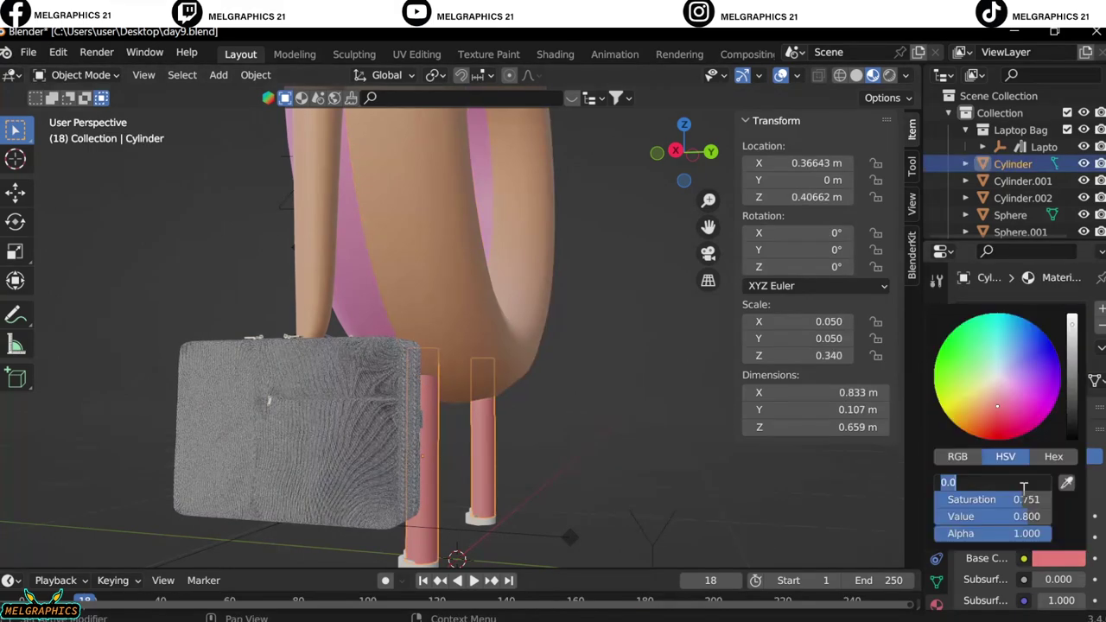
type(".042")
key("Return")
Step: Add a new material to the shoes and darken it to black
key("KP_1")
left_click(1022, 180)
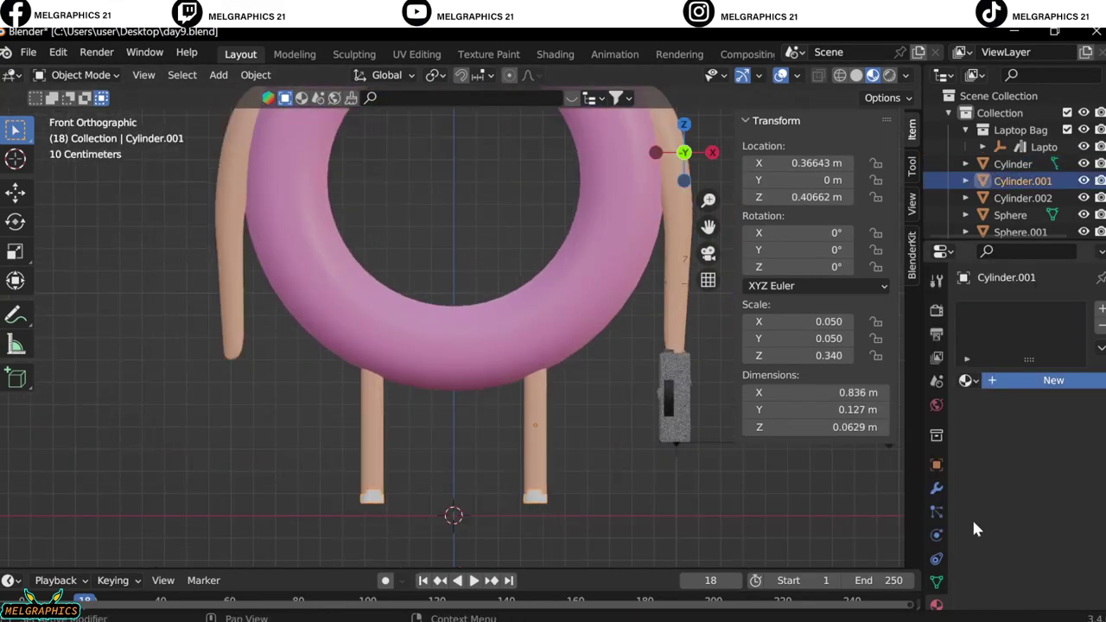
left_click(1059, 558)
key("ctrl+v")
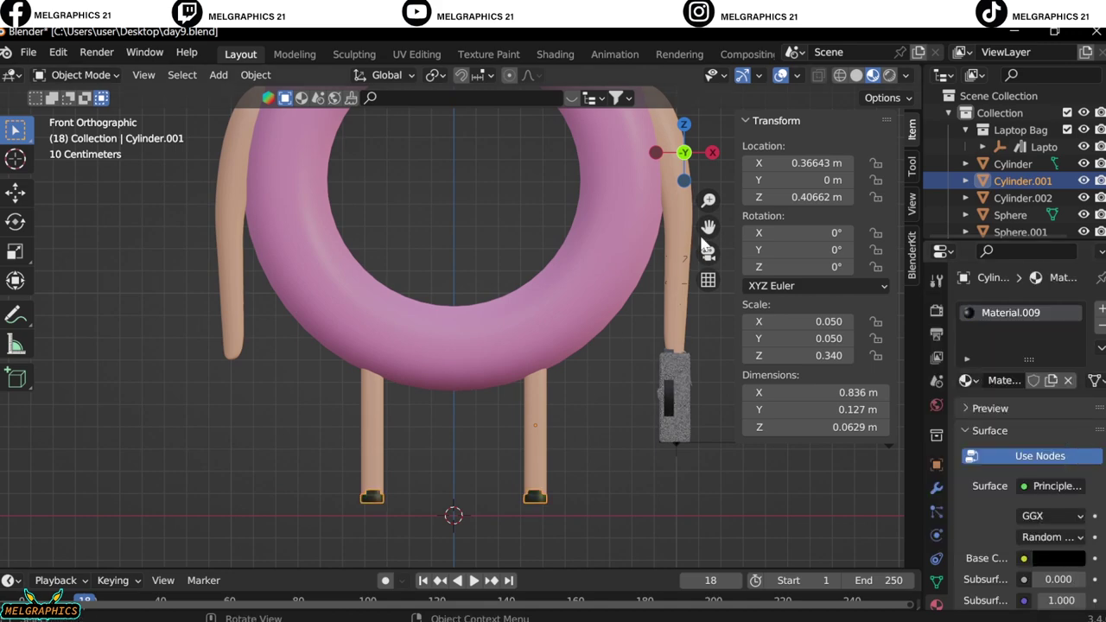
middle_click_drag(449, 363, 501, 285)
scroll(432, 302, "up", 3)
Step: Make the eyebrows and pupils black
left_click(1022, 198)
left_click(1058, 558)
left_click_drag(1046, 516, 942, 518)
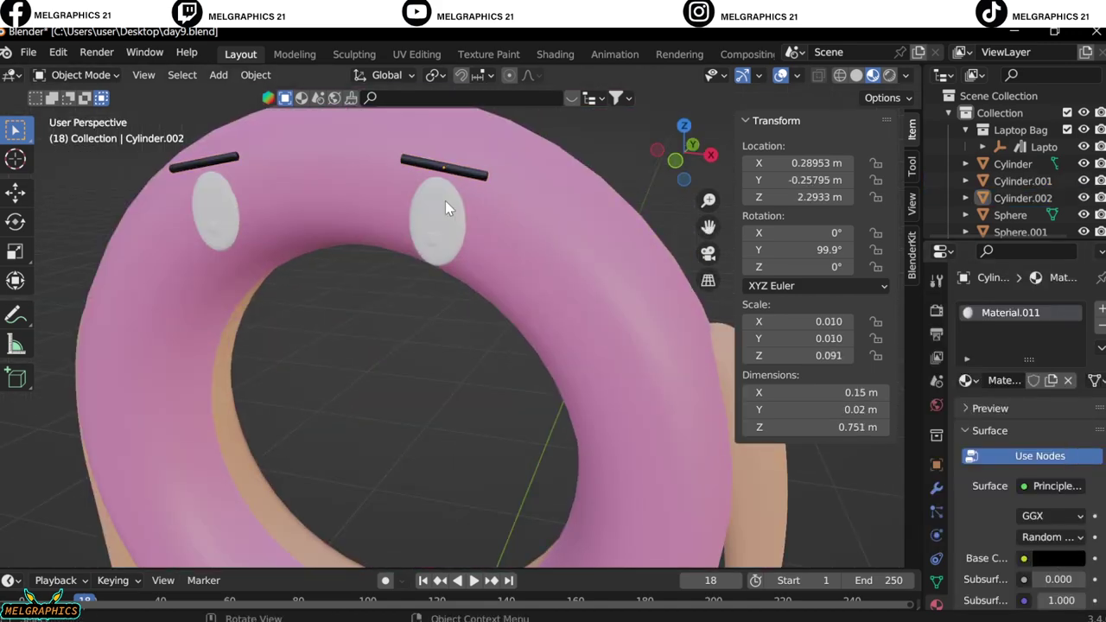
left_click(1020, 232)
left_click(1058, 558)
left_click(448, 247)
left_click(447, 248)
key("ctrl+v")
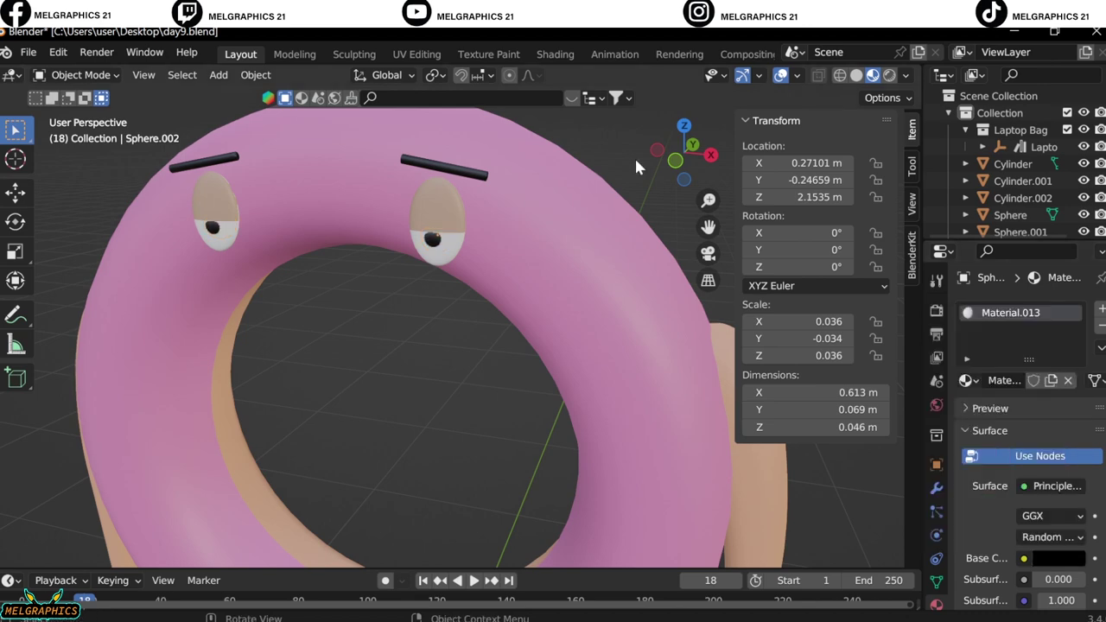
Step: Orbit around the character's face to check the new colours from the front
key("KP_1")
mouse_move(489, 452)
middle_mouse_down()
mouse_move(478, 352)
mouse_move(561, 334)
middle_mouse_up()
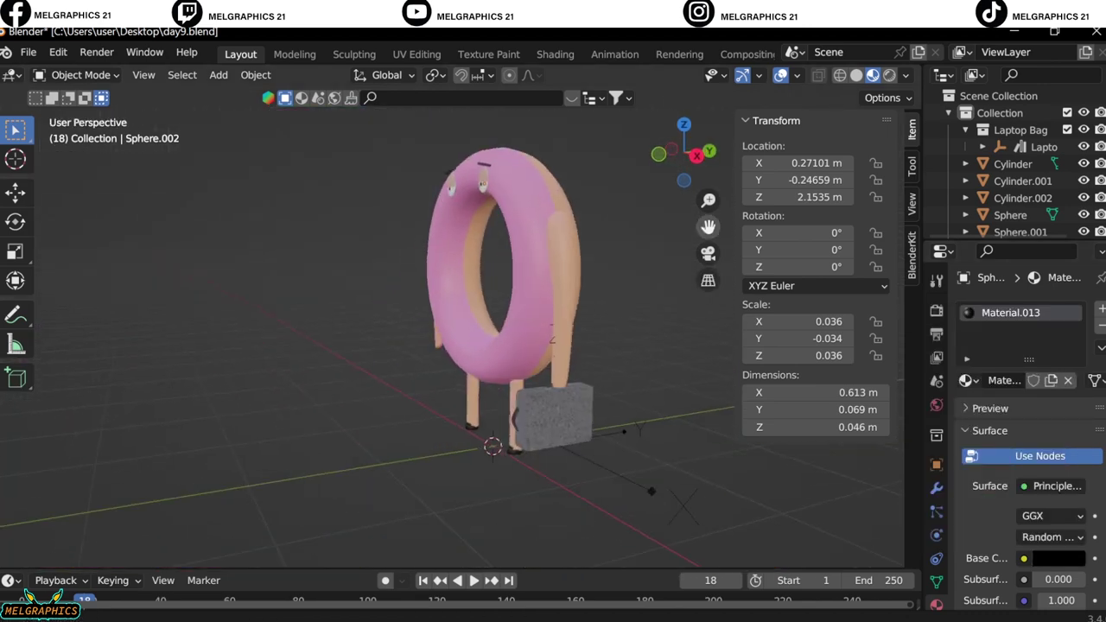
scroll(560, 333, "up", 4)
scroll(1078, 549, "down", 5)
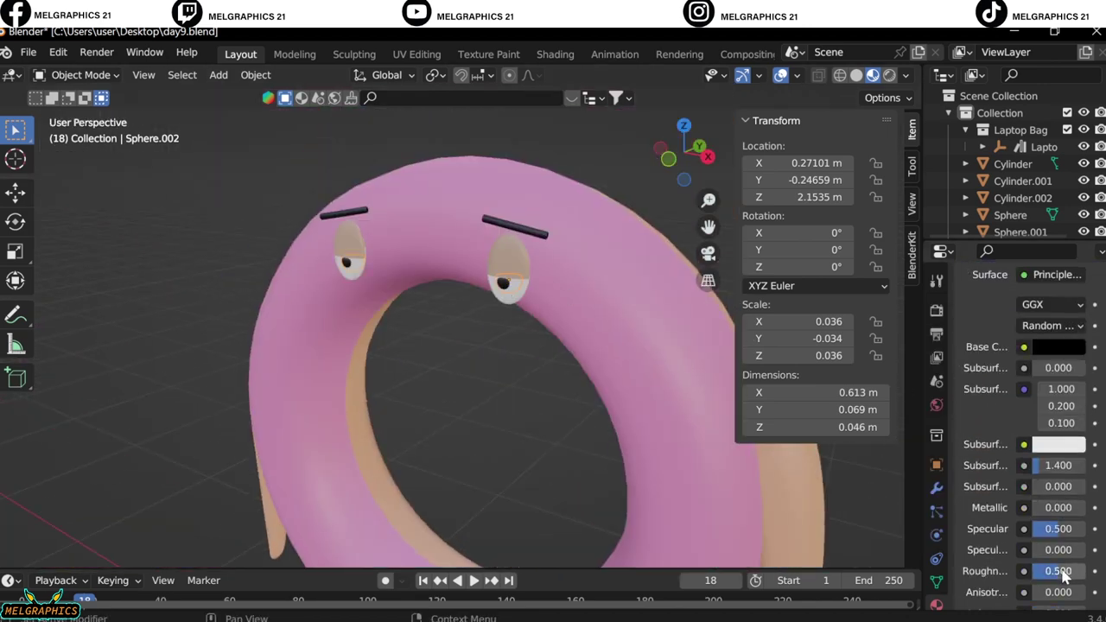
key("KP_1")
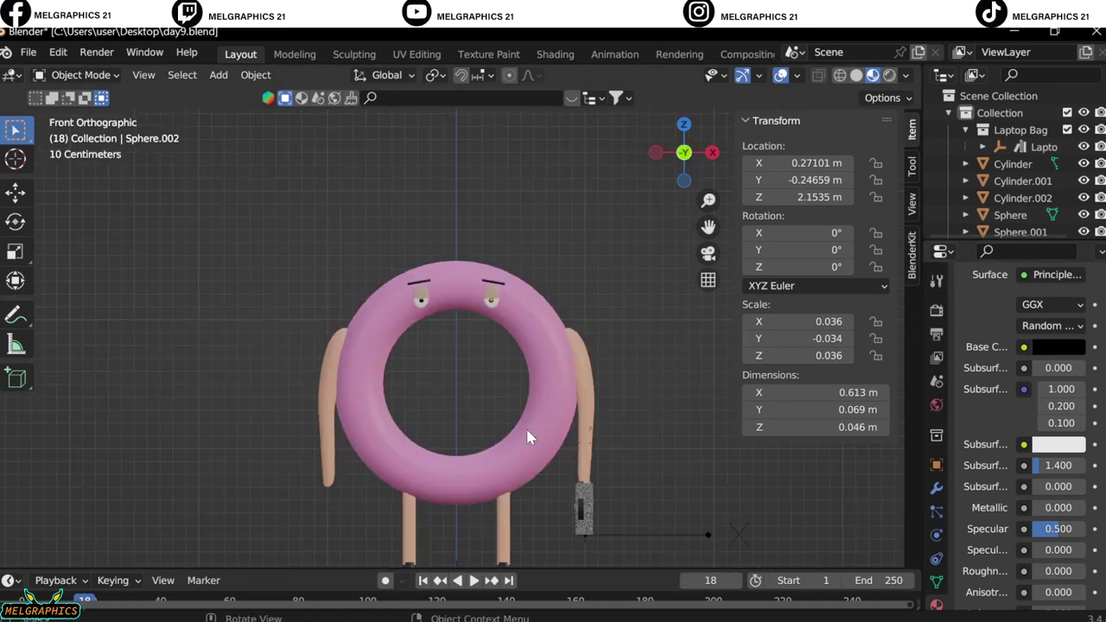
key("shift+a")
Step: Add an area light tilted 90° on X, in front of the character at donut height
left_click(593, 550)
key("KP_3")
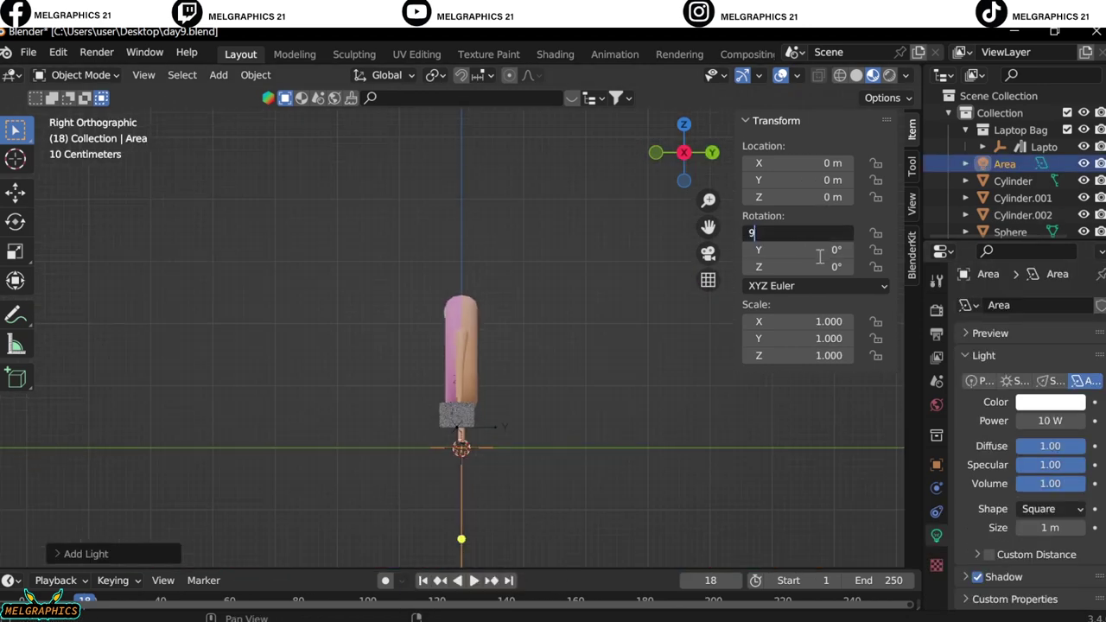
key("r")
key("x")
key("9")
key("0")
key("Return")
key("g")
key("y")
left_click(406, 388)
key("g")
key("z")
left_click(433, 305)
Step: Rotate the front light to 45° around Z
key("KP_1")
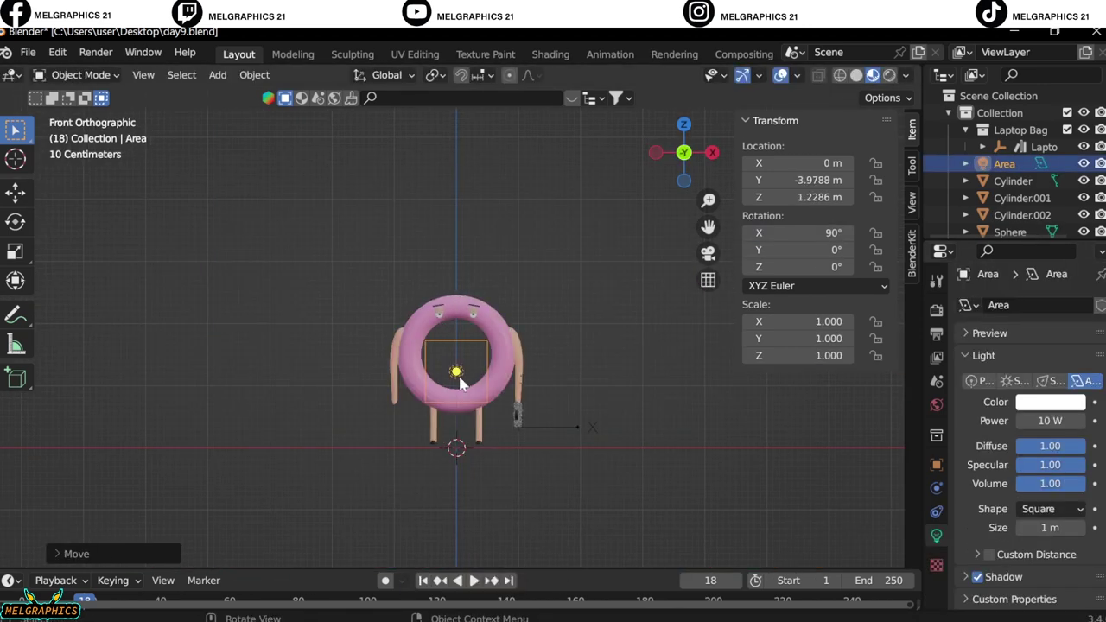
key("KP_7")
double_click(820, 266)
type("45")
key("Return")
Step: Duplicate the front light beside the first and rotate the copy to -45° on Z
key("alt+d")
key("x")
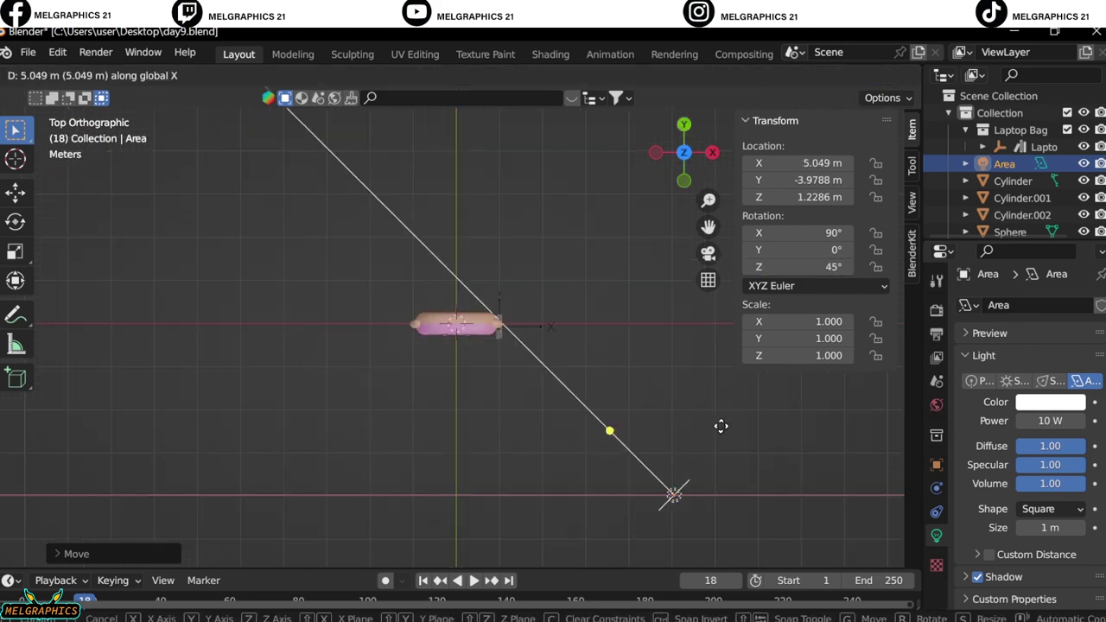
left_click(681, 411)
key("g")
key("Escape")
double_click(798, 267)
type("-45")
key("Return")
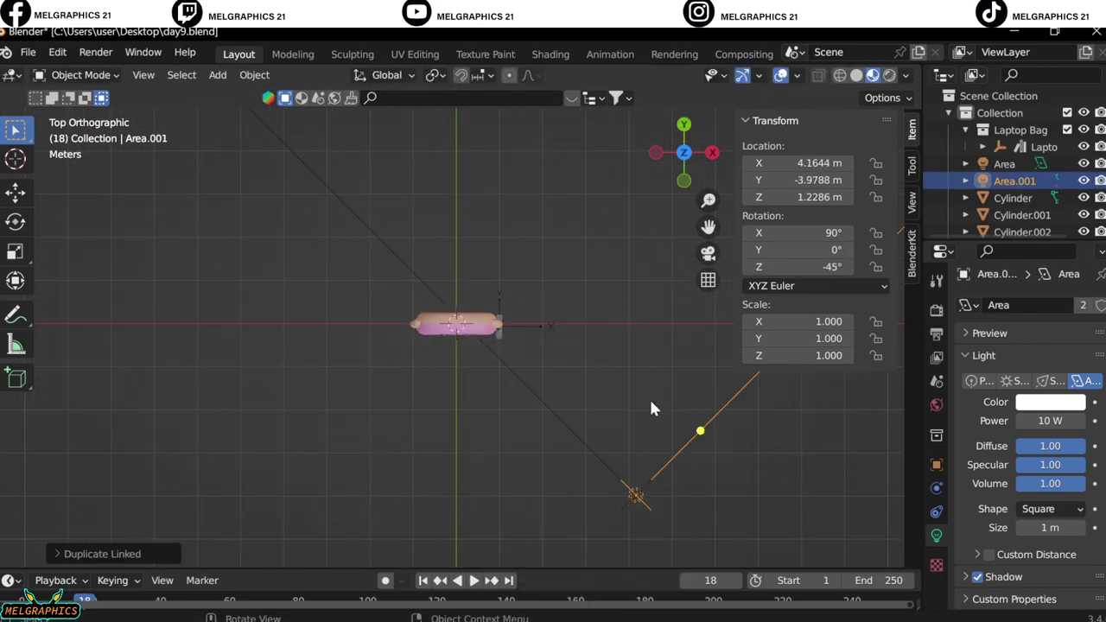
key("g")
Step: Add a third area light and raise it above the character
key("x")
left_click(289, 386)
key("shift+a")
left_click(661, 484)
key("KP_1")
key("g")
key("z")
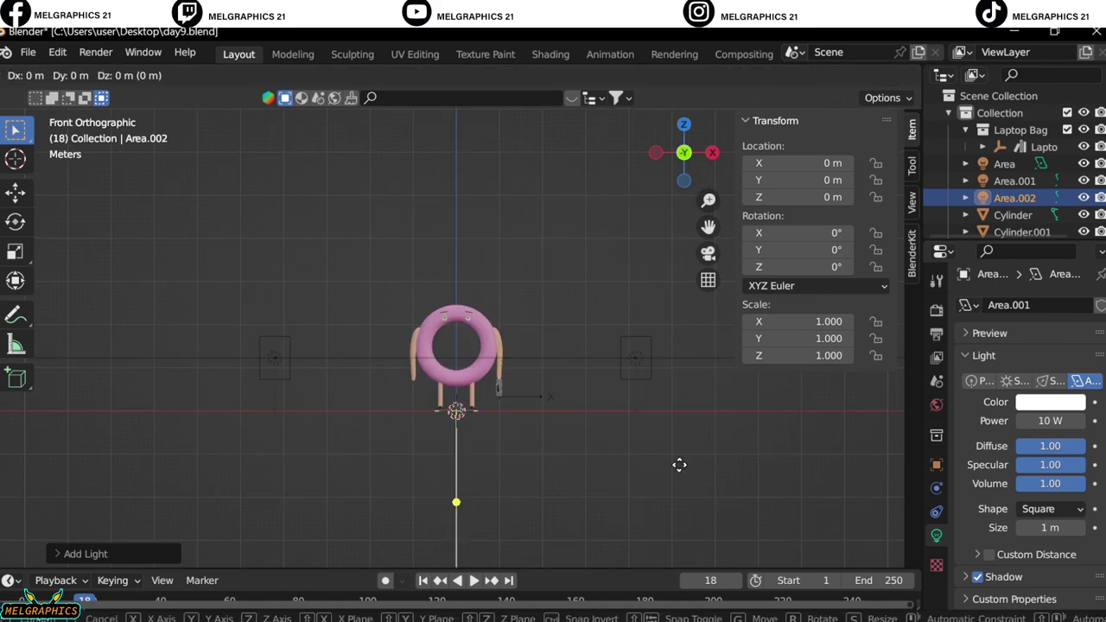
left_click(649, 289)
left_click(636, 357)
right_click(626, 430)
Step: Add a fourth area light turned 90° around the Y axis
key("KP_3")
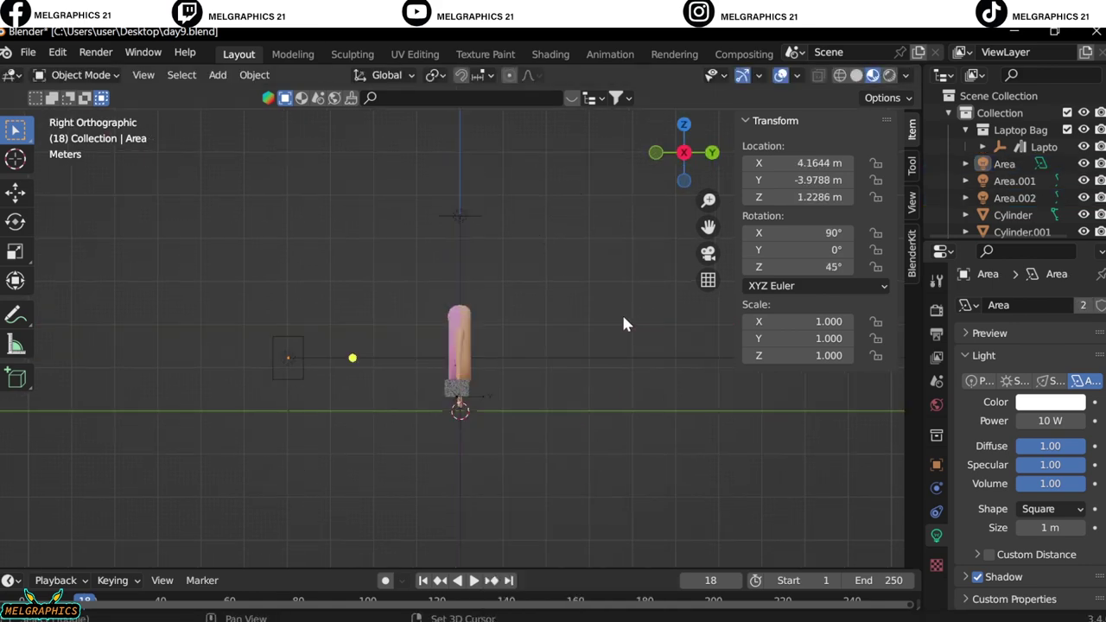
key("shift+a")
left_click(643, 385)
key("KP_1")
key("r")
key("y")
key("9")
key("0")
key("Return")
Step: Move the side light out along X and raise it to 1.36 m
key("g")
key("x")
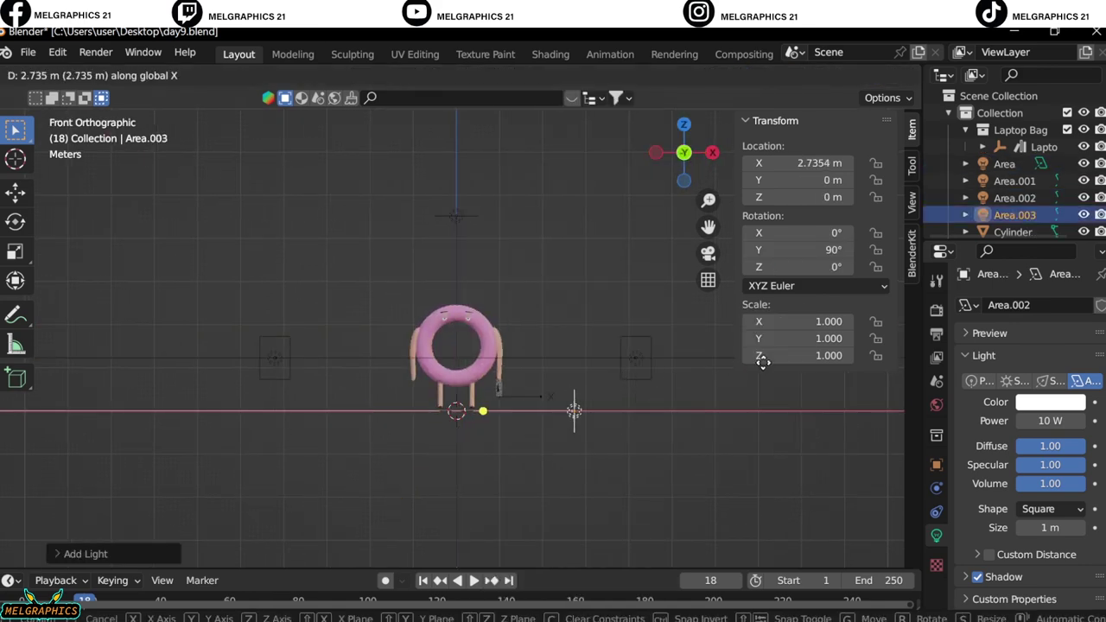
left_click(787, 388)
key("g")
key("z")
left_click(543, 246)
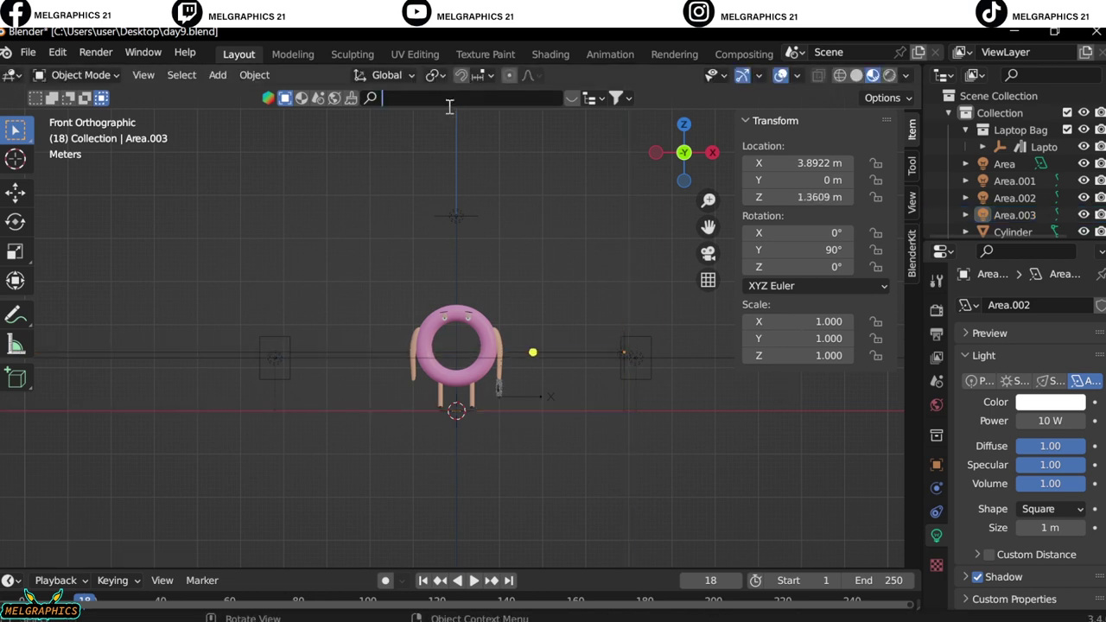
Step: Search the asset library for 'office' models, then import the Cyclorama FBX backdrop from Downloads
type("office")
key("Return")
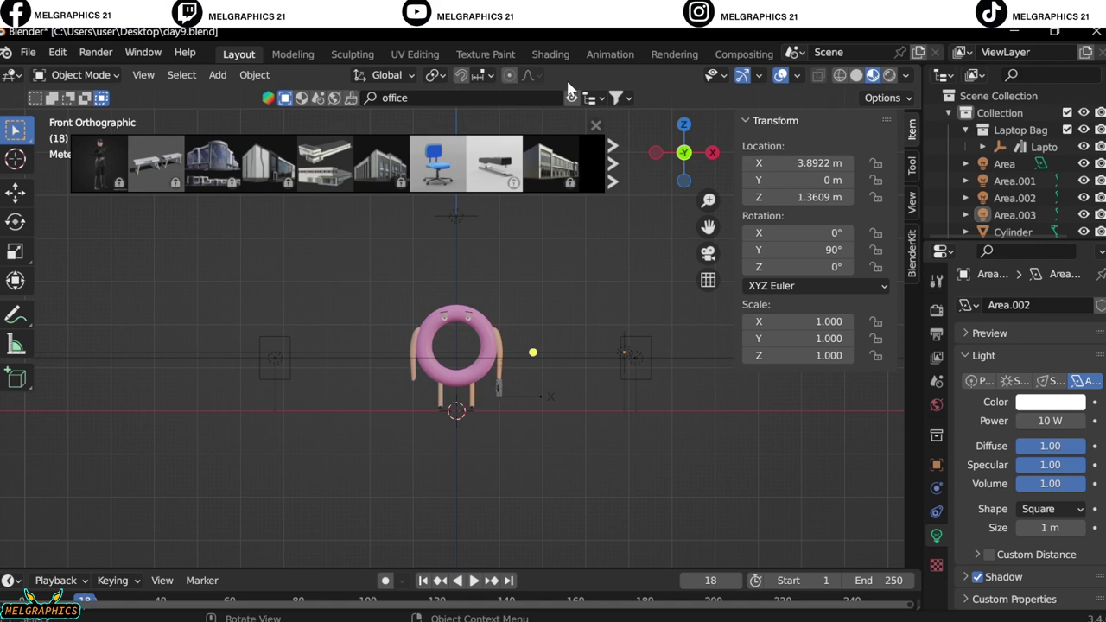
left_click(28, 51)
left_click(242, 423)
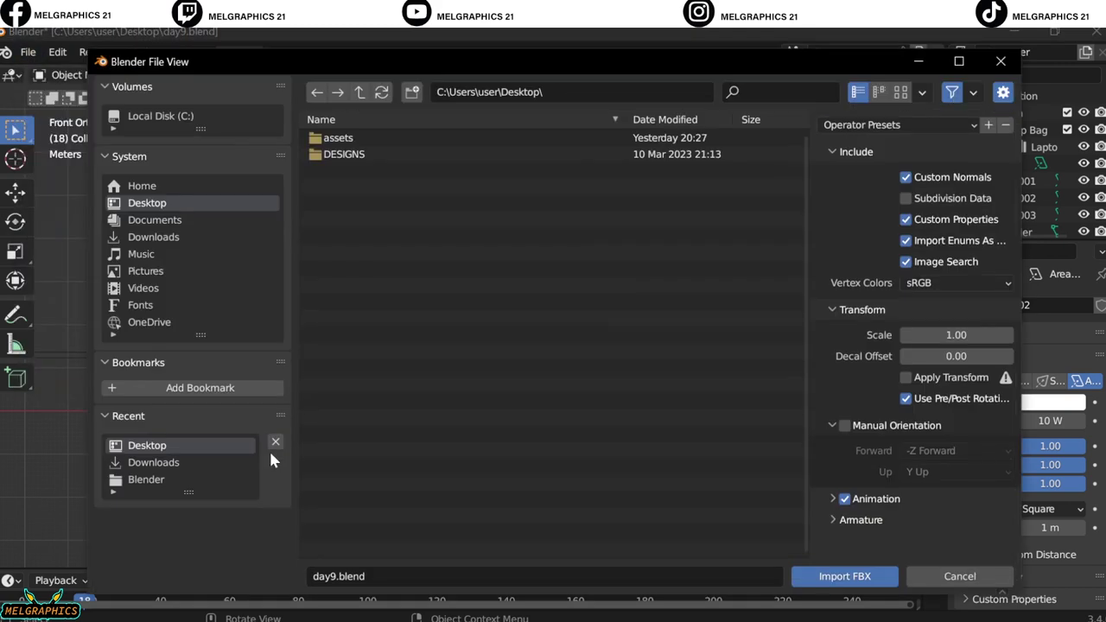
left_click(154, 463)
double_click(341, 255)
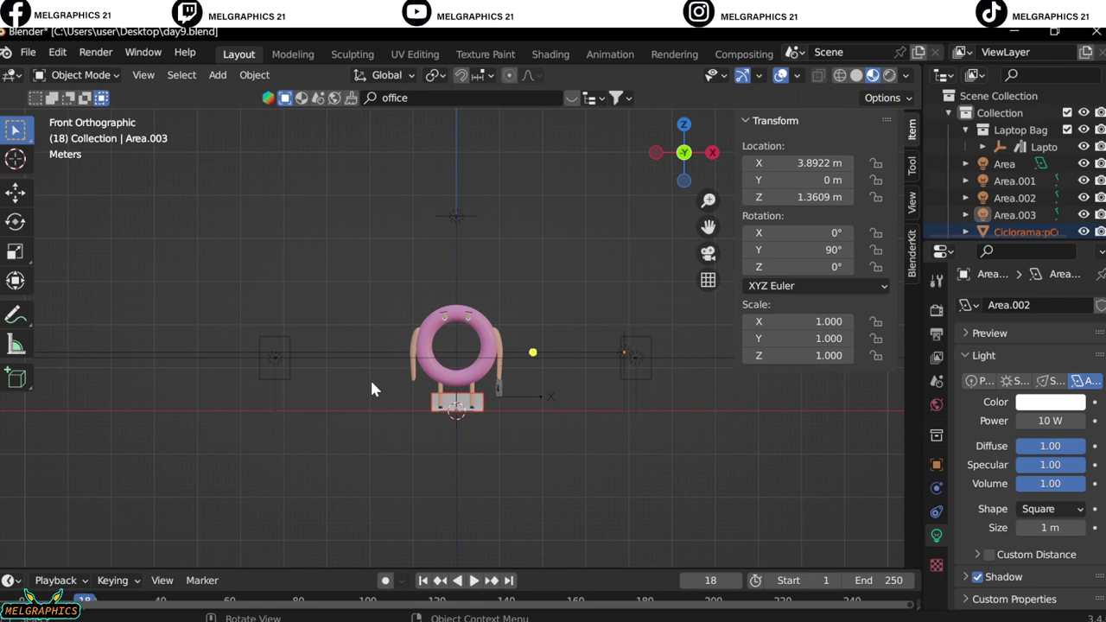
Step: Scale the imported backdrop up about tenfold
key("s")
left_click(481, 424)
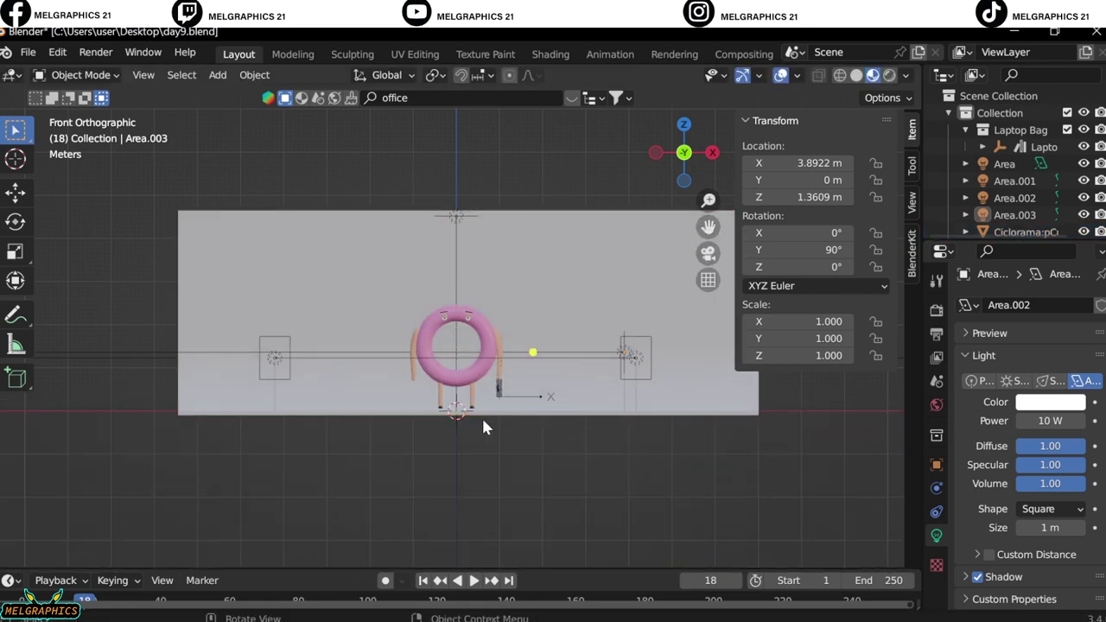
middle_click_drag(482, 425, 481, 430)
Step: From the side view, lift the Ciclorama slightly along Z under the character
key("KP_3")
left_click(481, 506)
scroll(575, 372, "up", 5)
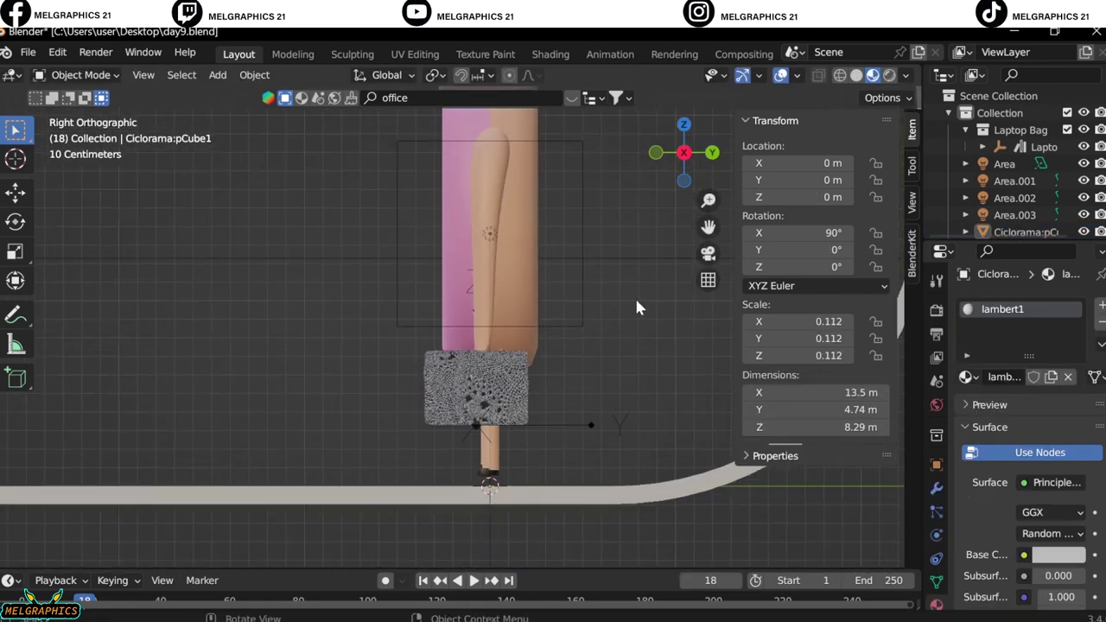
scroll(634, 296, "up", 1)
key("g")
key("z")
left_click(363, 441)
Step: Save the blend file and switch the viewport to Rendered shading
left_click(27, 52)
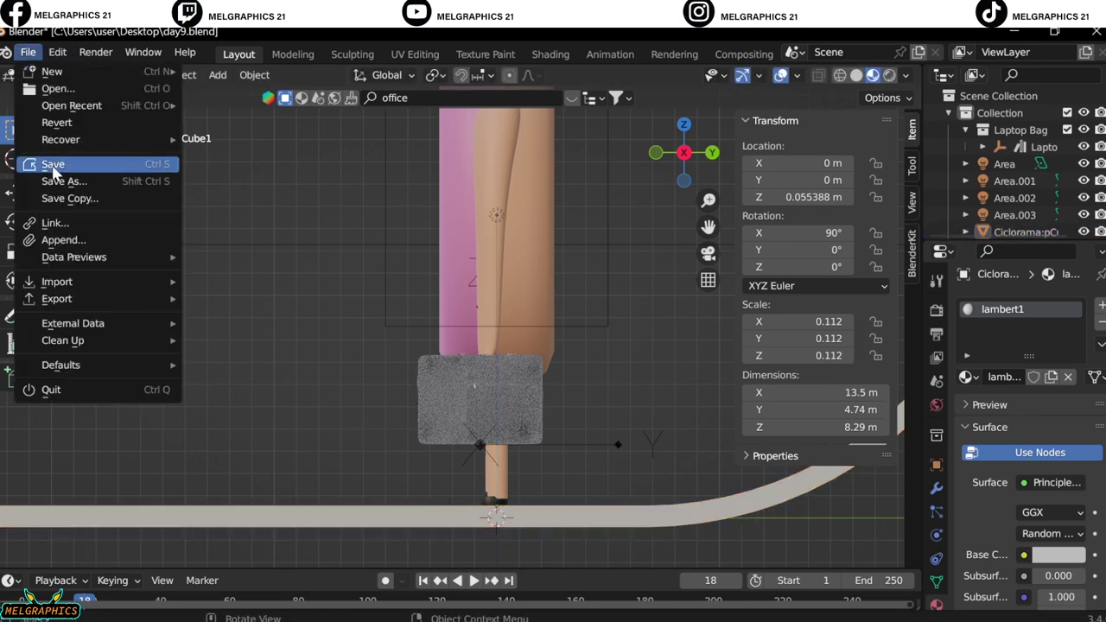
left_click(54, 163)
key("z")
key("8")
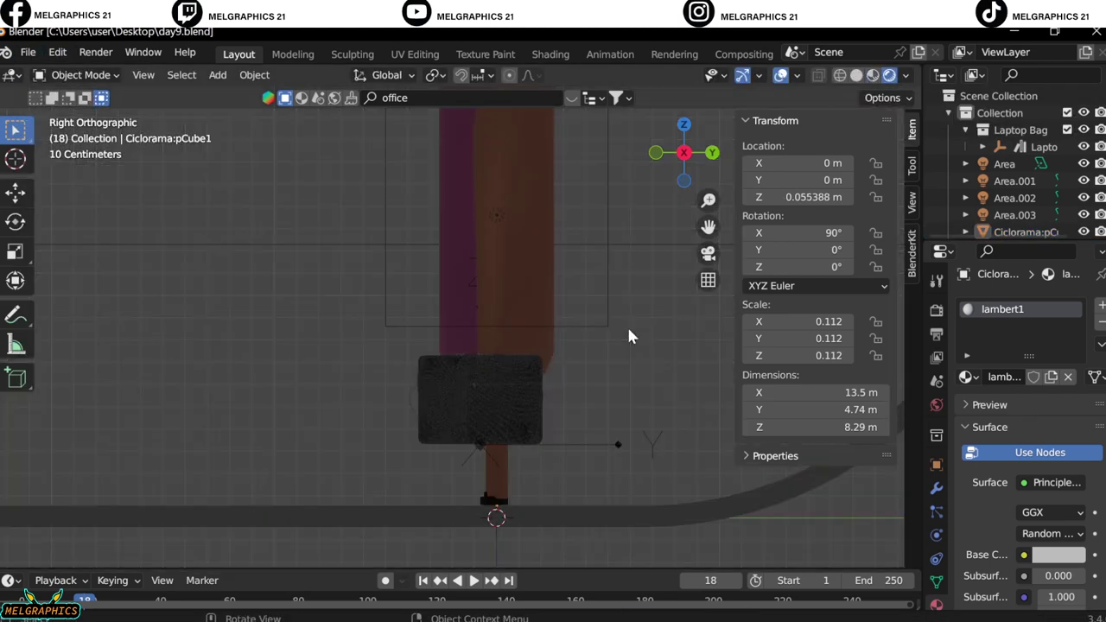
Step: Set the first area light's Power to 350 W
key("KP_1")
scroll(622, 329, "down", 3)
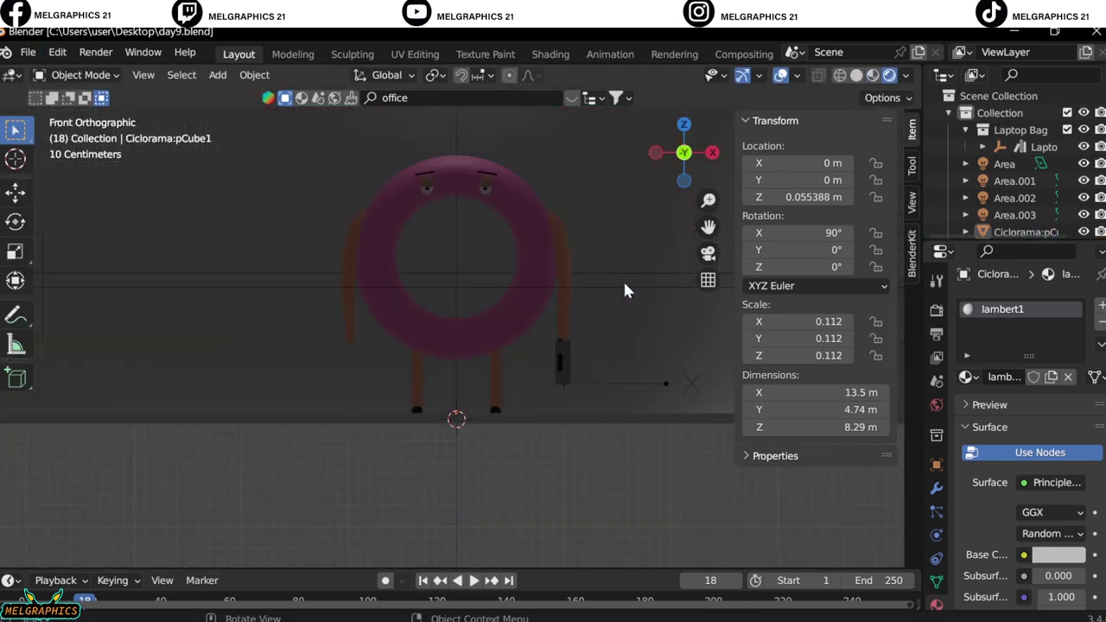
scroll(623, 285, "down", 1)
middle_click_drag(621, 288, 605, 363)
left_click(635, 403)
left_click(1050, 421)
type("350")
key("Return")
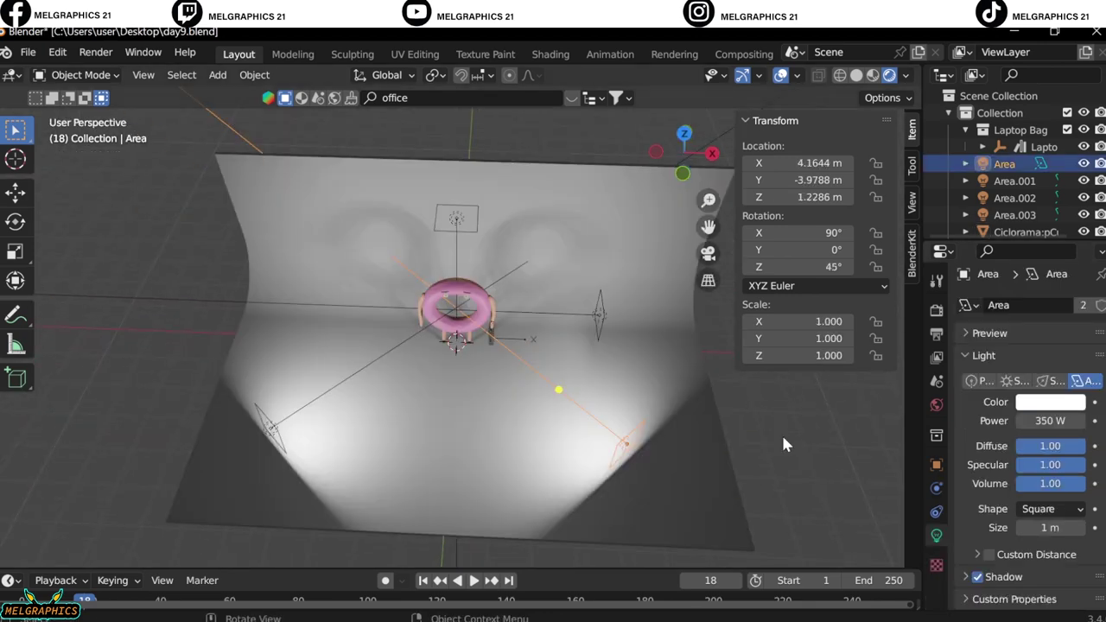
key("KP_7")
Step: Add a camera, rotate it 90° on X, and move it along Y in front of the character
key("shift+a")
left_click(659, 439)
key("KP_3")
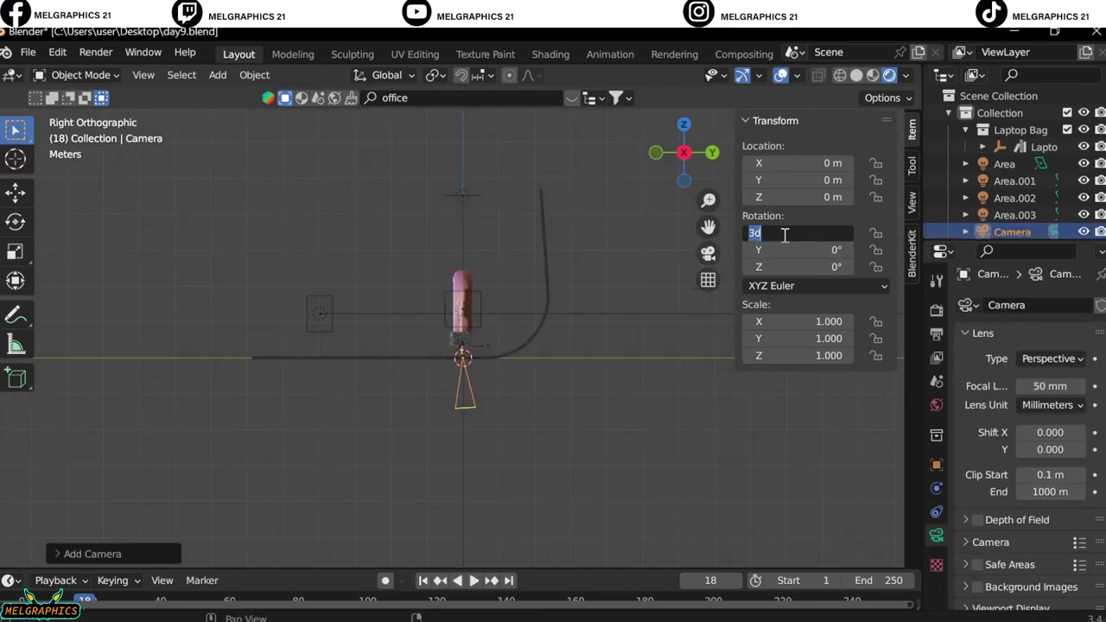
type("rx90")
key("Return")
key("g")
key("y")
left_click(465, 338)
Step: Raise the camera along Z, then pull it further back along Y, checking through the camera view
key("g")
key("z")
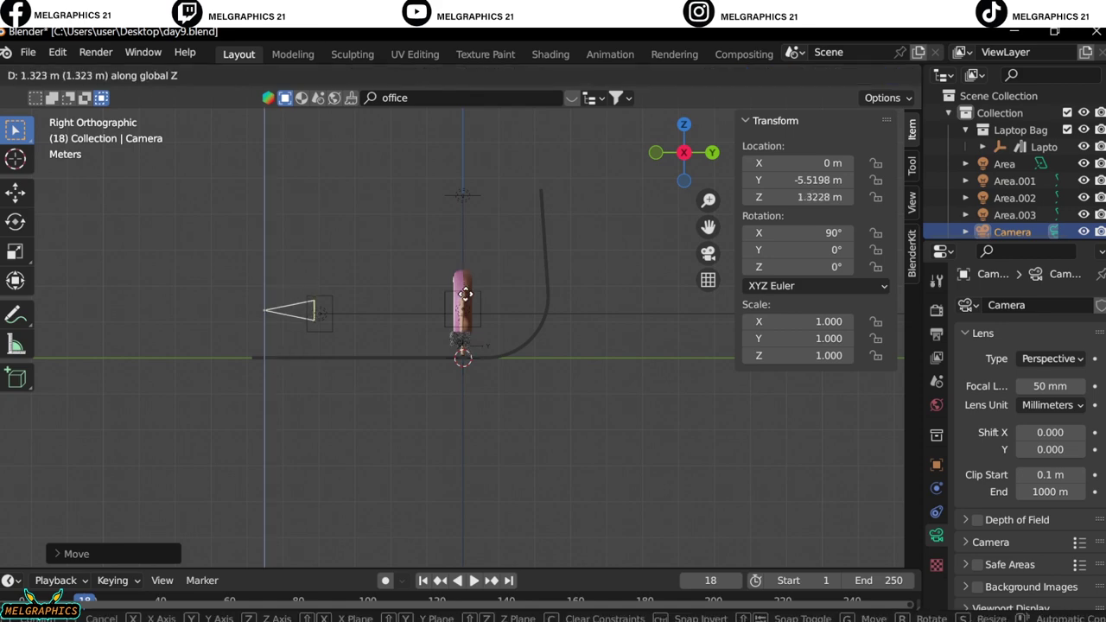
left_click(466, 303)
key("KP_0")
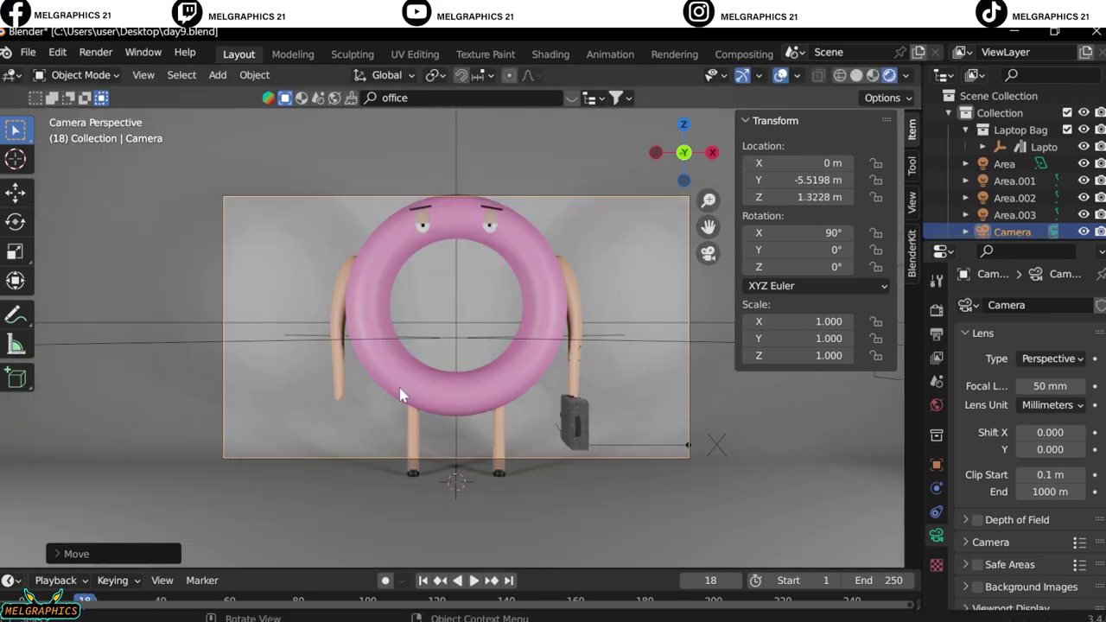
key("KP_3")
key("g")
key("y")
left_click(241, 316)
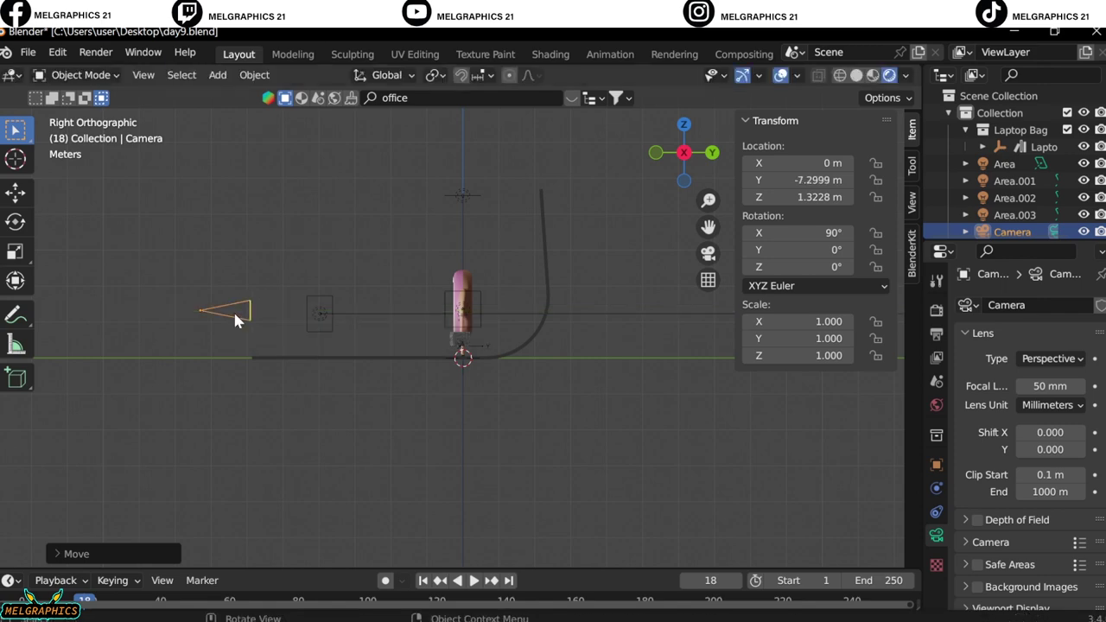
key("KP_0")
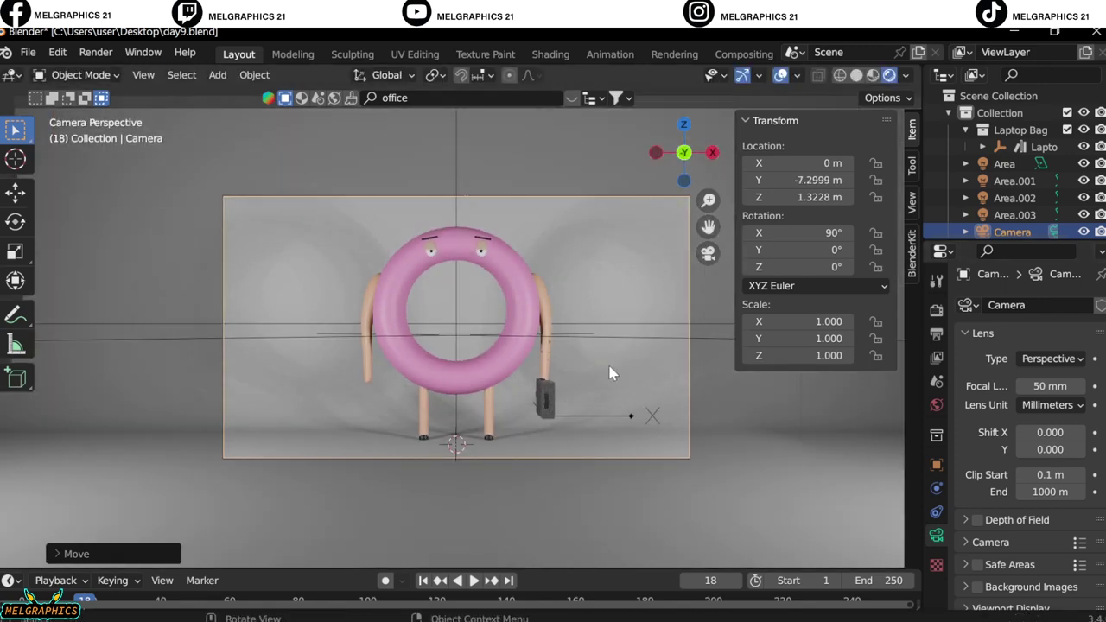
Step: Select the first area light and then Area.002 from top view, checking each through the camera
key("KP_7")
left_click(540, 397)
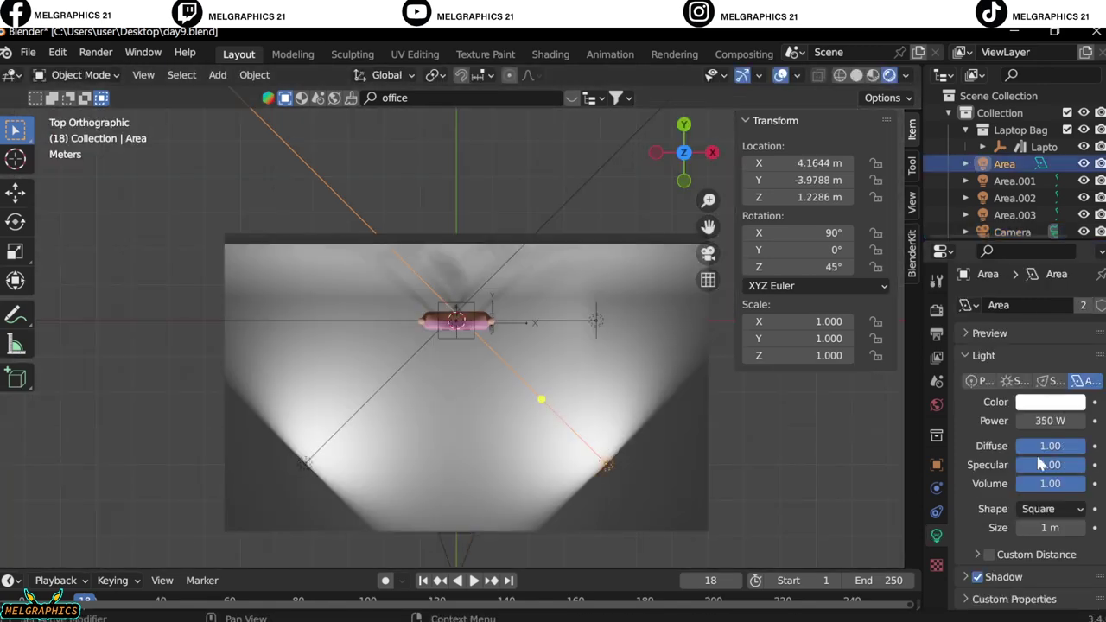
key("KP_0")
scroll(520, 320, "up", 3)
key("KP_7")
left_click(456, 318)
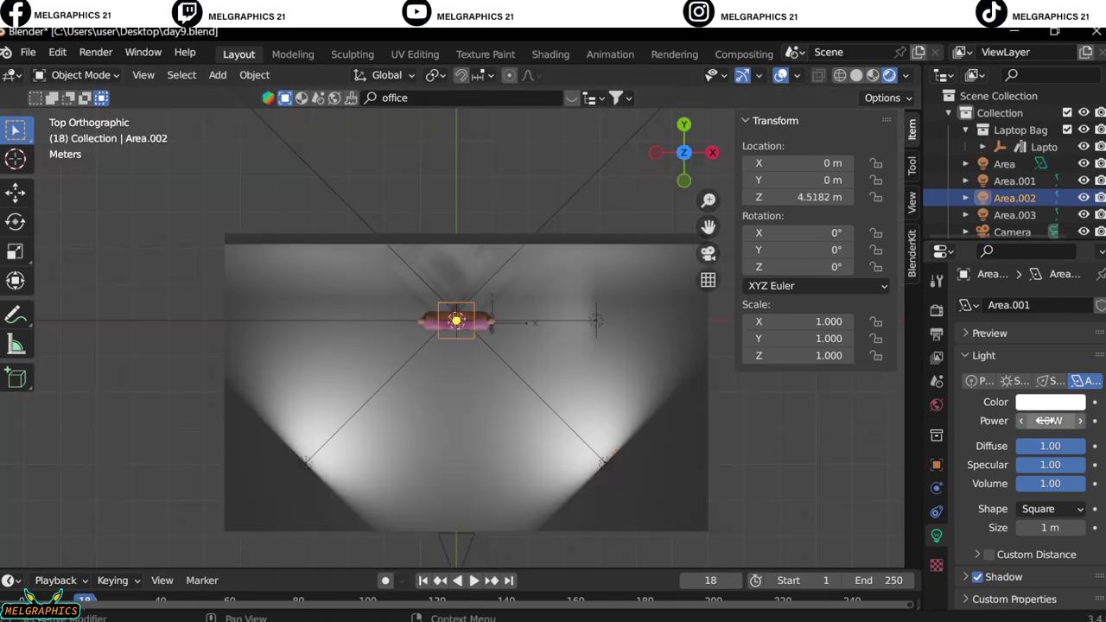
key("KP_0")
scroll(574, 318, "down", 2)
key("KP_1")
key("KP_3")
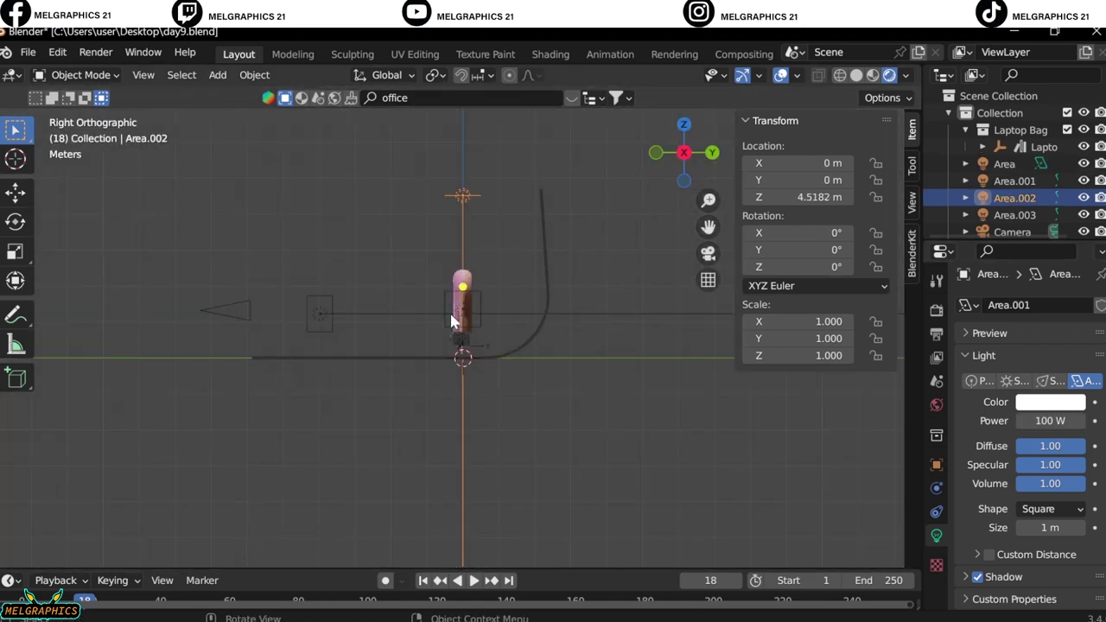
key("KP_1")
Step: Give the Area.003 side light a green colour
left_click(604, 312)
left_click(1050, 402)
middle_click_drag(453, 275, 456, 238)
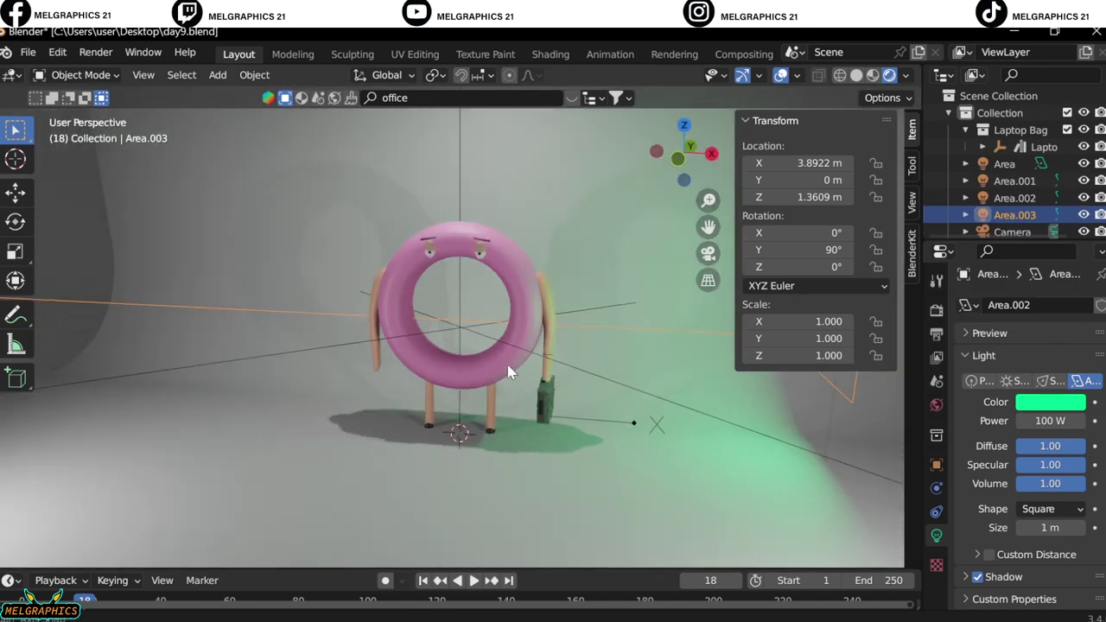
scroll(1019, 155, "up", 3)
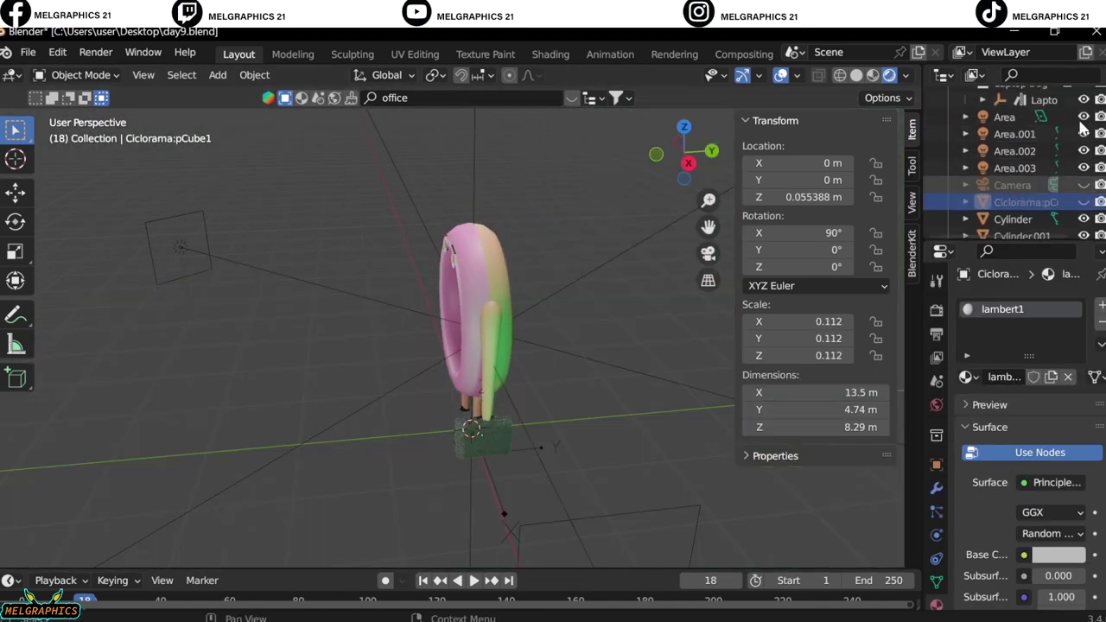
Step: Hide the four area lights one by one to compare their effect
left_click(1084, 117)
left_click(1084, 134)
left_click(1084, 150)
left_click(1083, 167)
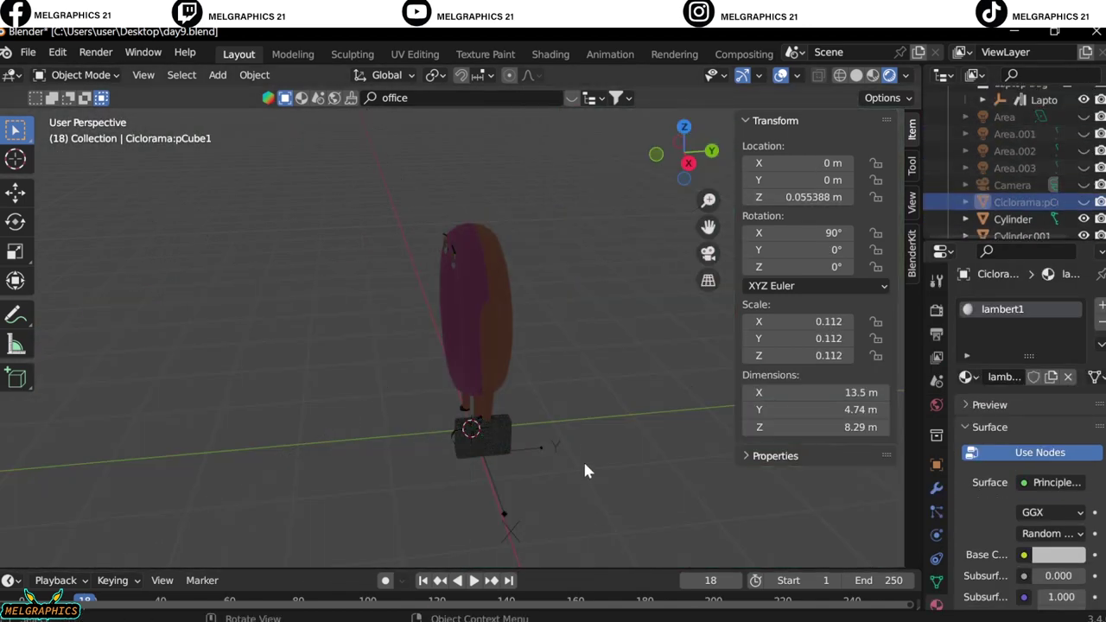
Step: Select the donut body Torus.001 together with its arms, legs and eyes
key("KP_1")
mouse_move(553, 334)
middle_mouse_down()
mouse_move(493, 406)
mouse_move(500, 296)
middle_mouse_up()
left_click(500, 297)
scroll(1019, 173, "down", 3)
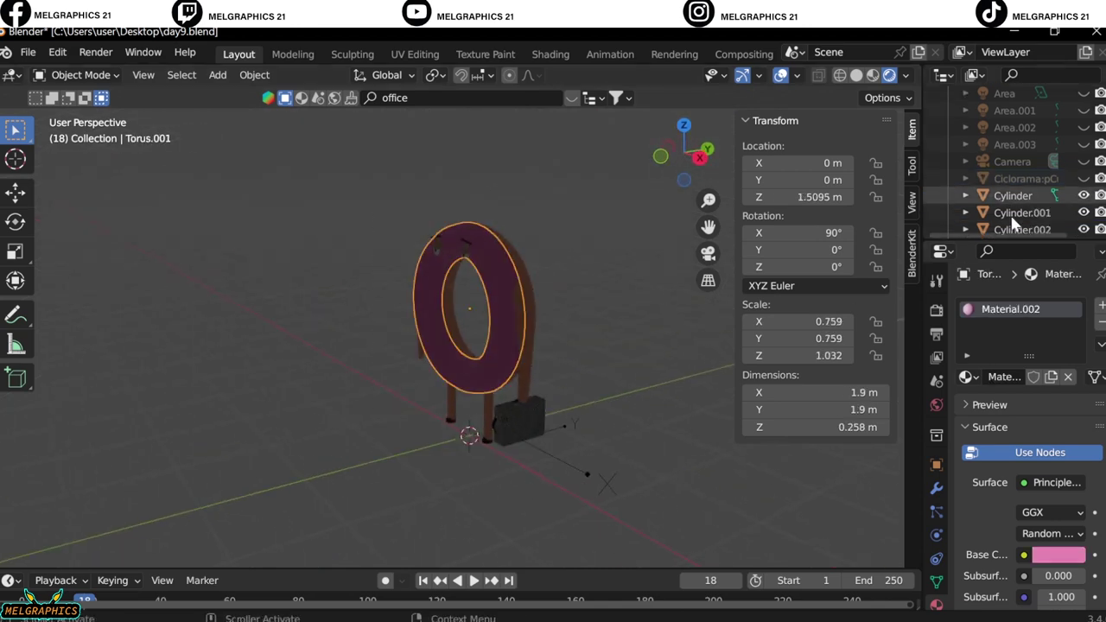
left_click(1013, 146, "shift")
scroll(1002, 173, "up", 2)
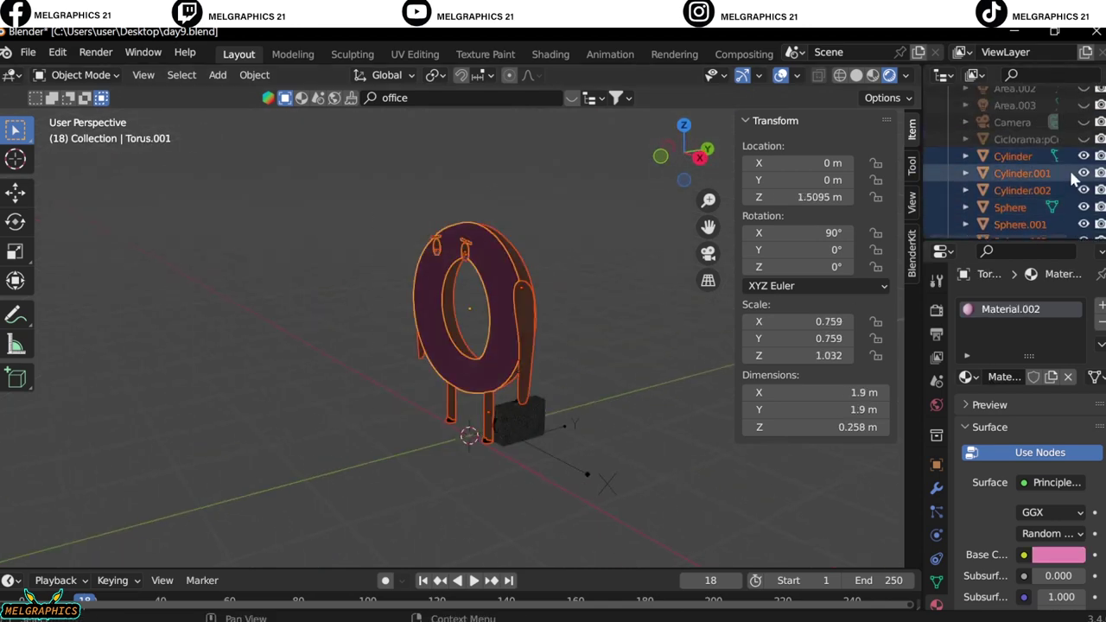
scroll(1020, 173, "up", 5)
Step: Rotate the Laptop Bag about -55.7° around Z to face the camera
left_click(1043, 147)
key("KP_1")
key("r")
key("z")
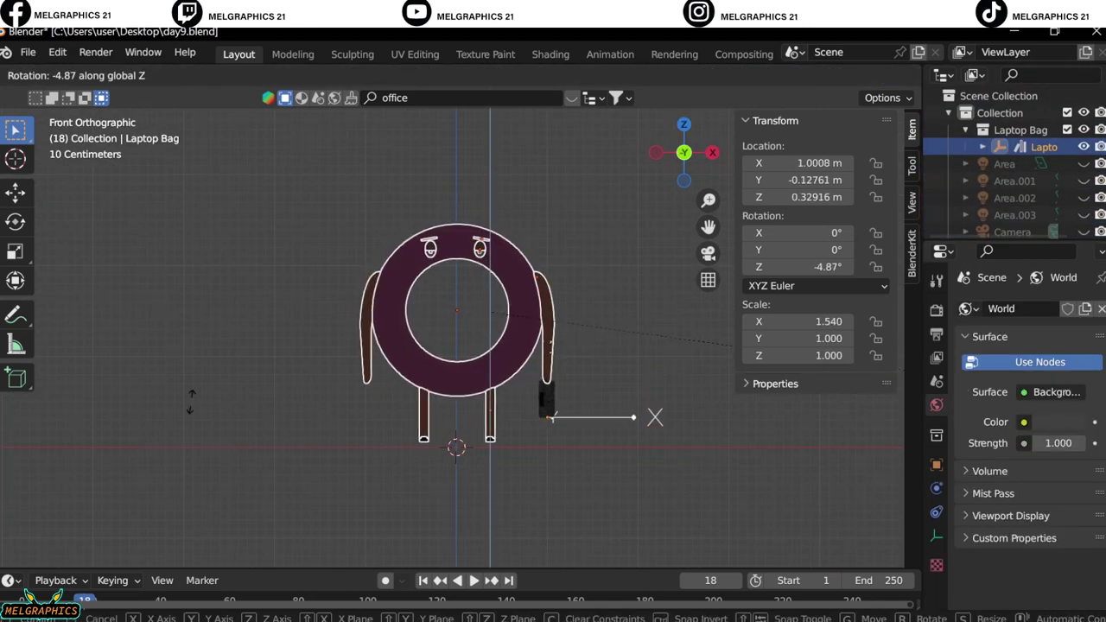
left_click(566, 249)
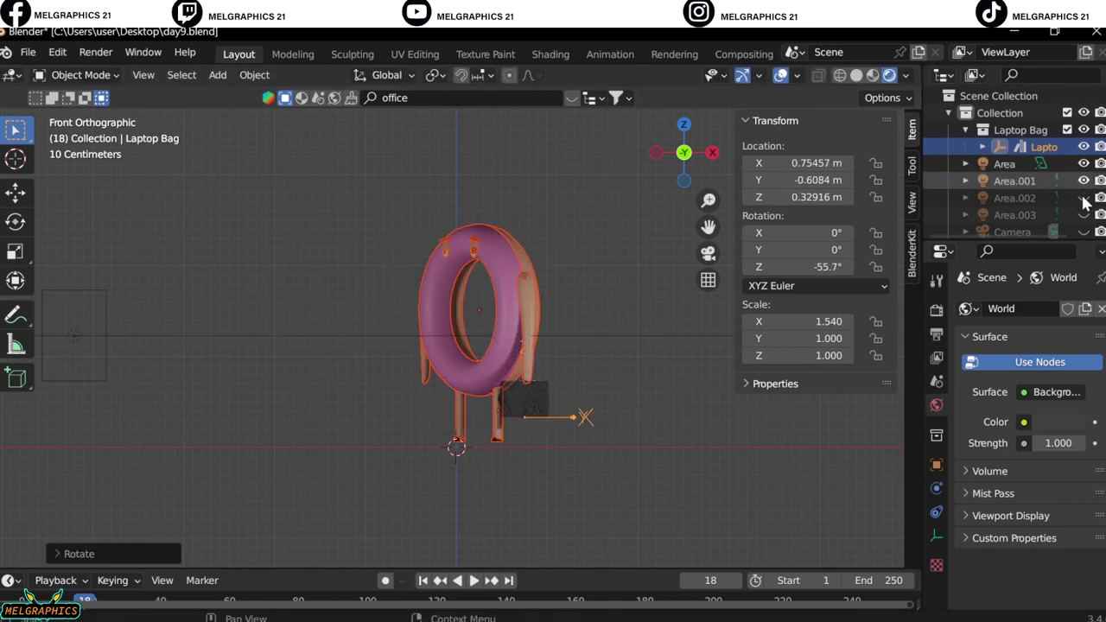
key("KP_0")
left_click(704, 413)
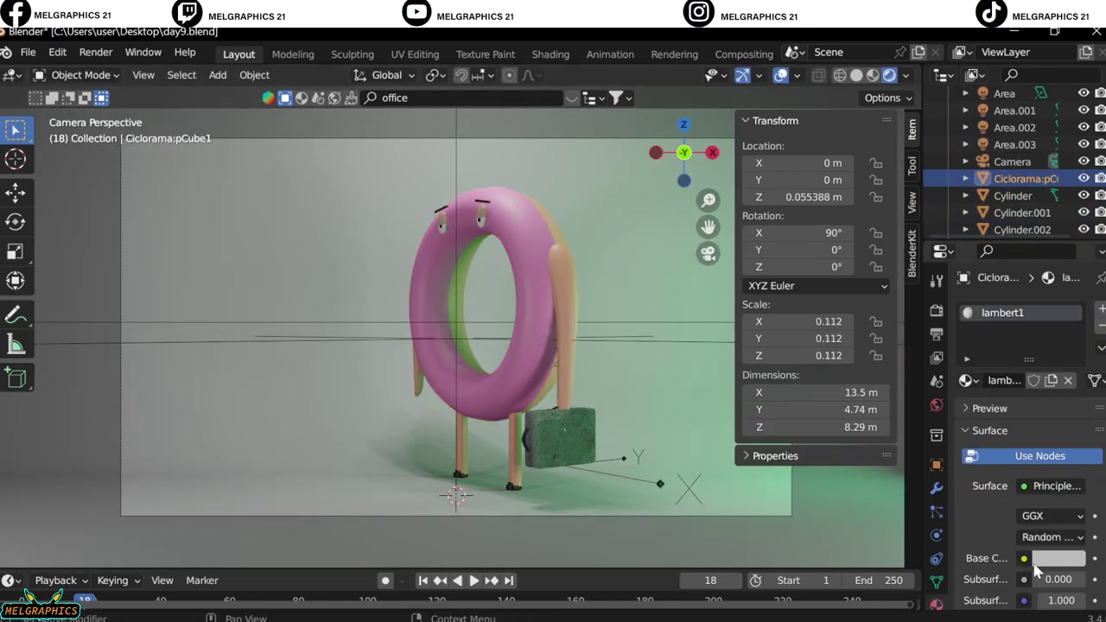
Step: Set the Ciclorama base colour to teal and camera focal length to 57 mm, then Render Image
left_click(1058, 559)
left_click_drag(1037, 371, 1015, 318)
left_click(539, 516)
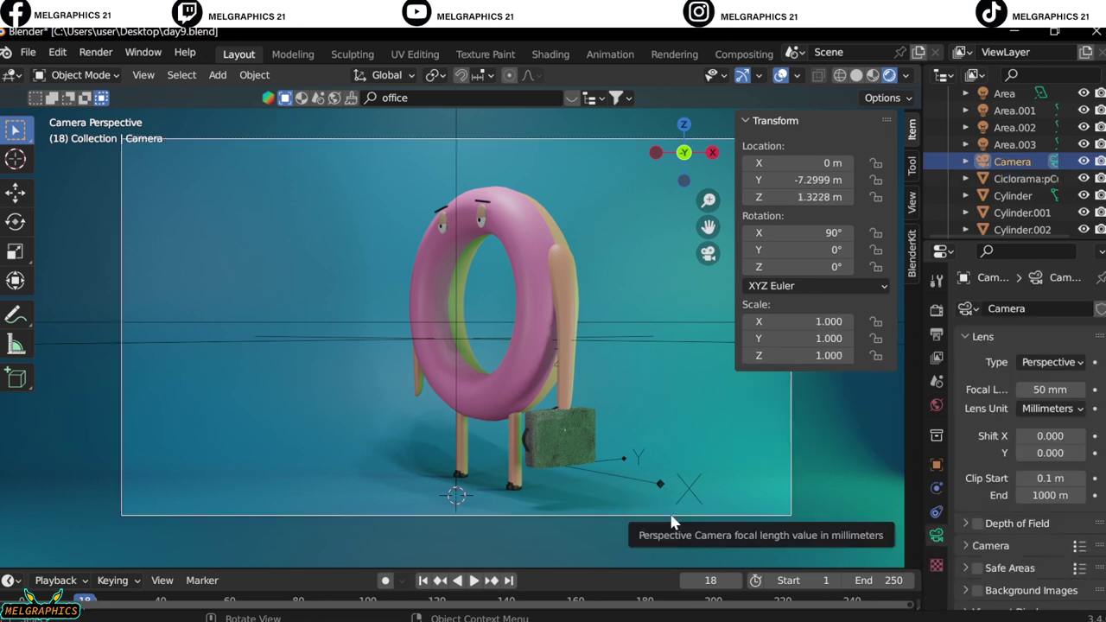
left_click_drag(672, 517, 640, 544)
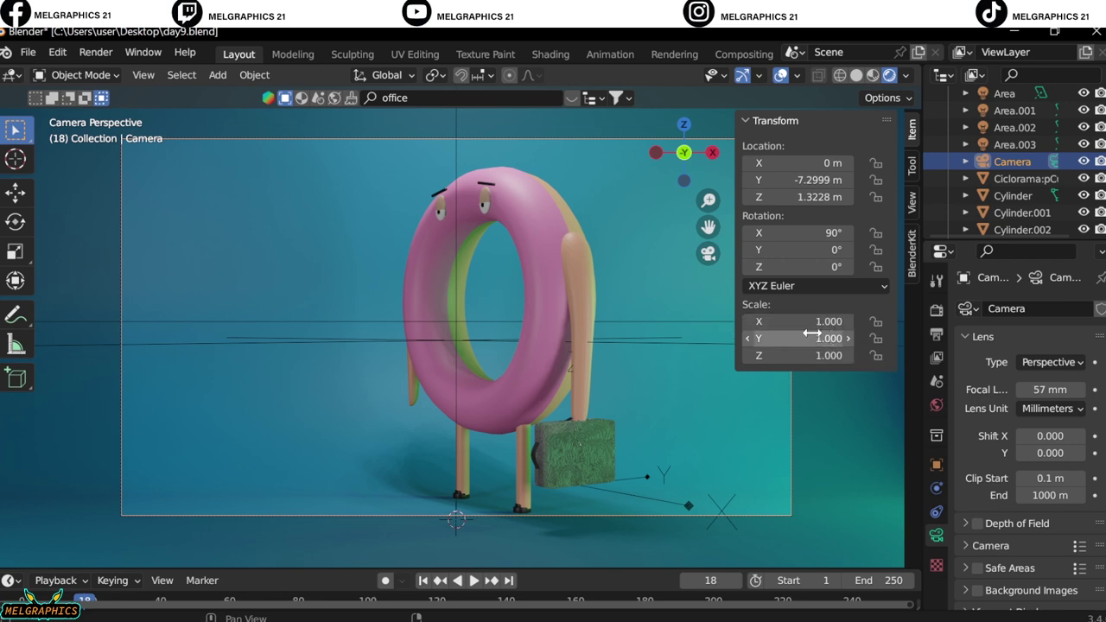
left_click(96, 52)
left_click(121, 69)
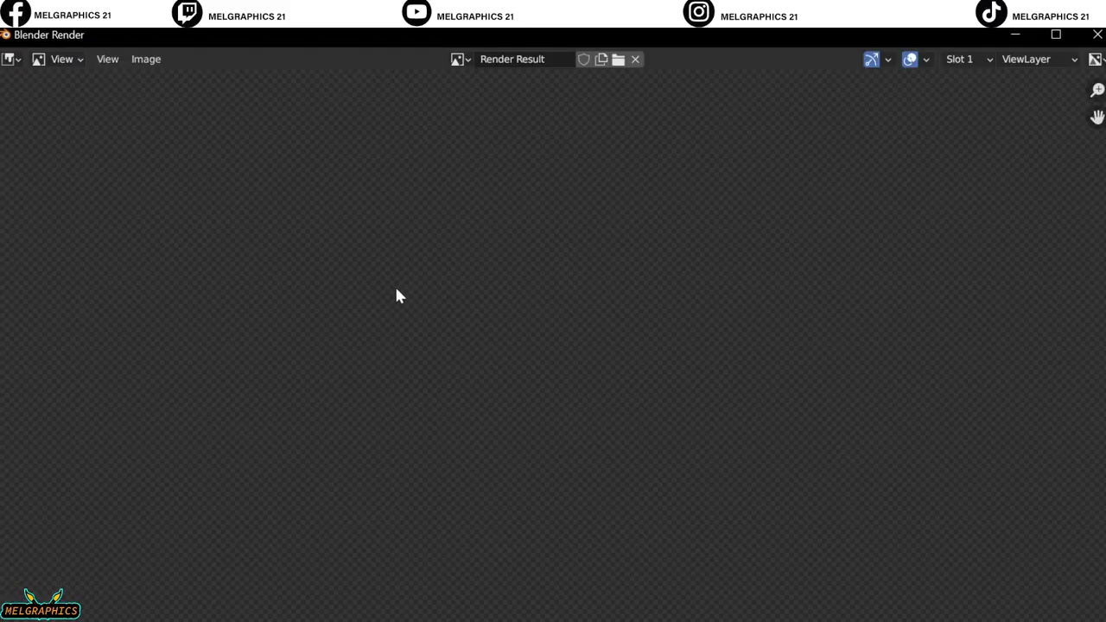